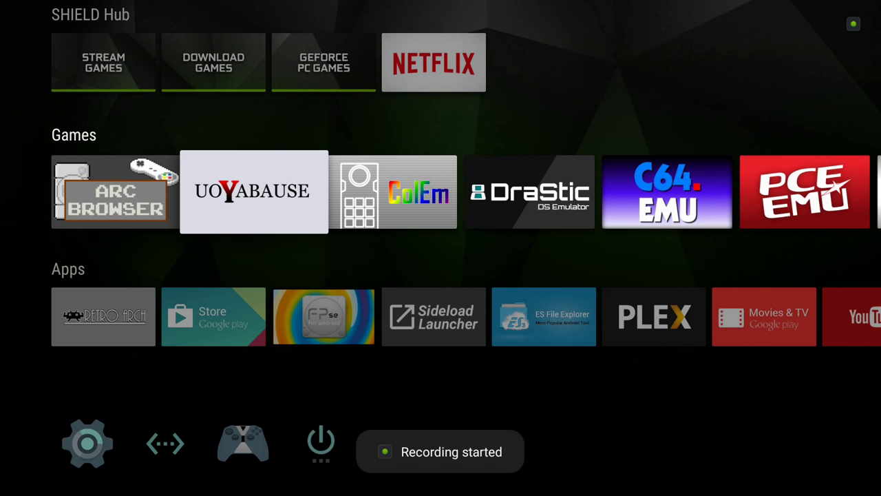
- Look through the emulators listed in the Games row of the home screen
{"action": "key", "text": "Left"}
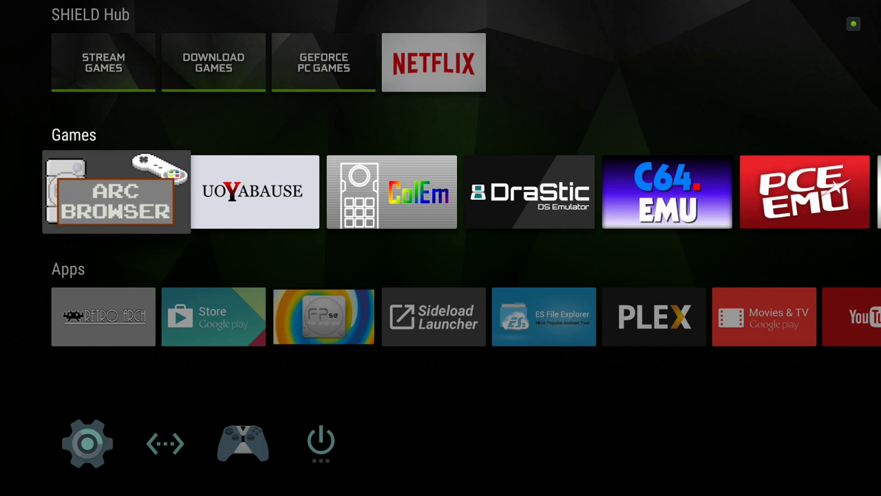
{"action": "key", "text": "Right"}
{"action": "key", "text": "Right"}
{"action": "key", "text": "Right"}
{"action": "key", "text": "Right"}
{"action": "key", "text": "Right"}
{"action": "key", "text": "Right"}
{"action": "key", "text": "Right"}
{"action": "key", "text": "Right"}
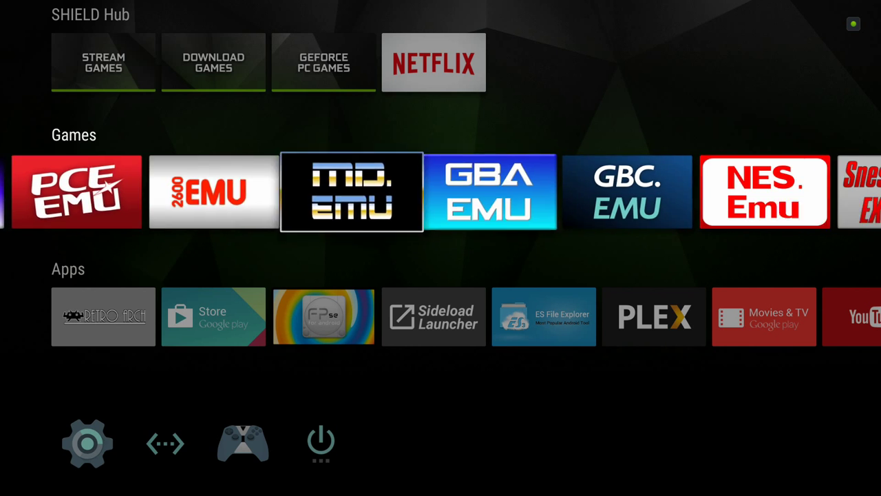
{"action": "key", "text": "Right"}
{"action": "key", "text": "Right"}
{"action": "key", "text": "Right"}
{"action": "key", "text": "Left"}
{"action": "key", "text": "Left"}
{"action": "key", "text": "Left"}
{"action": "key", "text": "Left"}
{"action": "key", "text": "Left"}
{"action": "key", "text": "Left"}
{"action": "key", "text": "Left"}
{"action": "key", "text": "Left"}
{"action": "key", "text": "Left"}
{"action": "key", "text": "Left"}
{"action": "key", "text": "Left"}
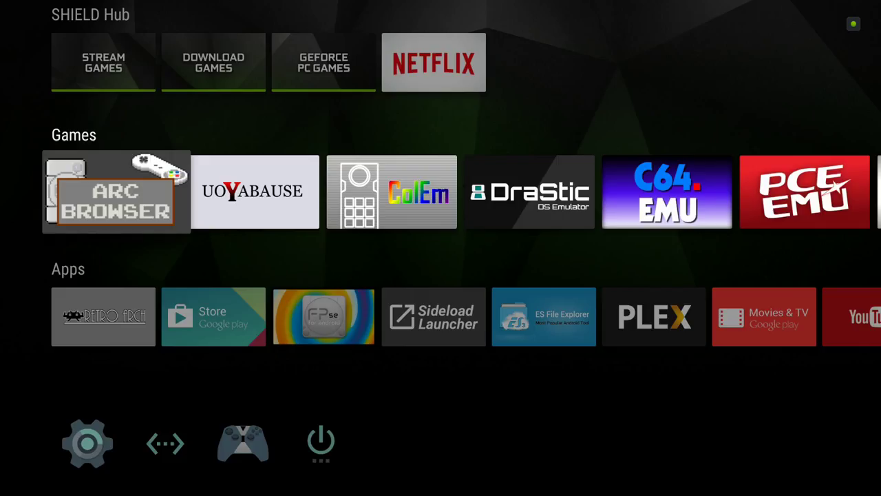
- Launch ARC Browser from the Games row
{"action": "key", "text": "Right"}
{"action": "key", "text": "Left"}
{"action": "key", "text": "Return"}
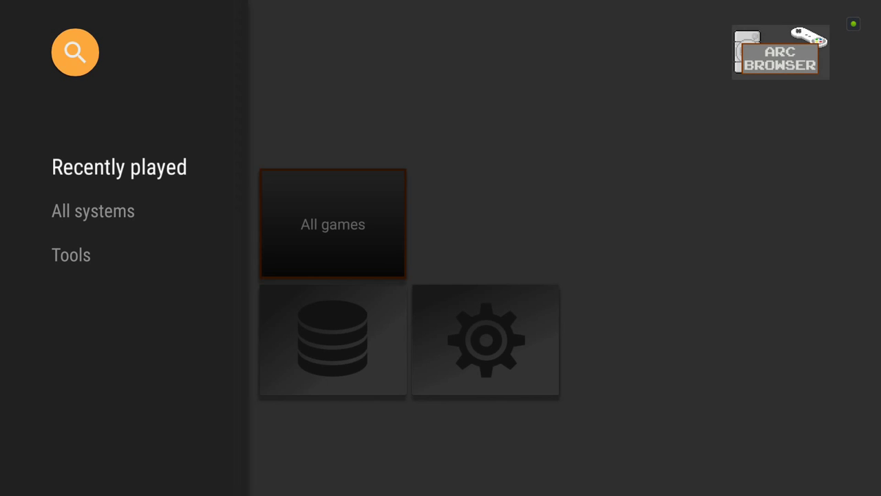
- Open the ARC Browser settings from its tools
{"action": "key", "text": "Down"}
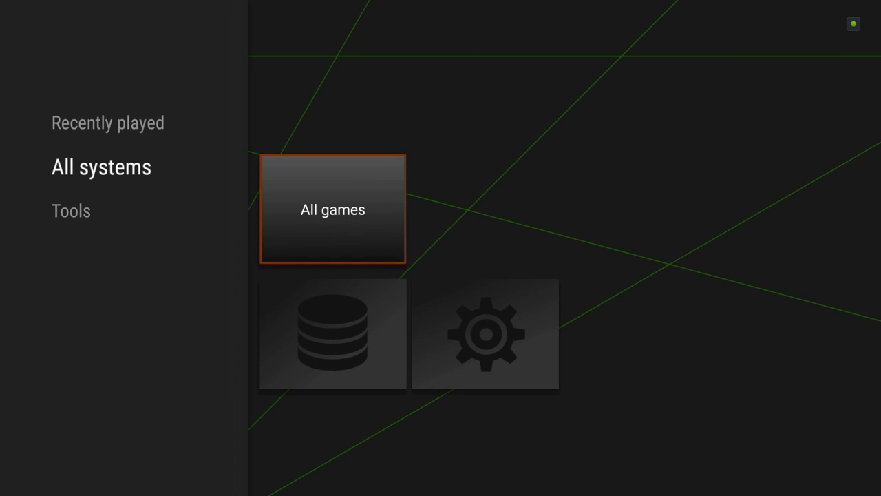
{"action": "key", "text": "Down"}
{"action": "key", "text": "Right"}
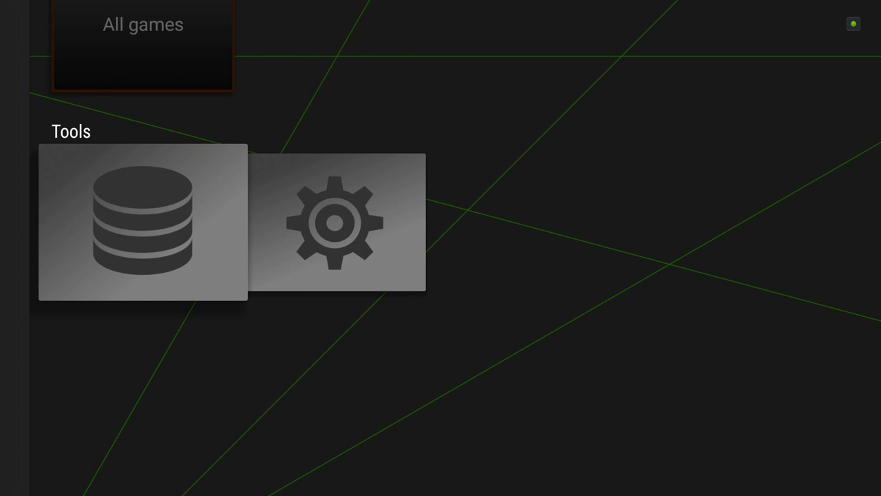
{"action": "key", "text": "Return"}
{"action": "key", "text": "Escape"}
{"action": "key", "text": "Right"}
{"action": "key", "text": "Return"}
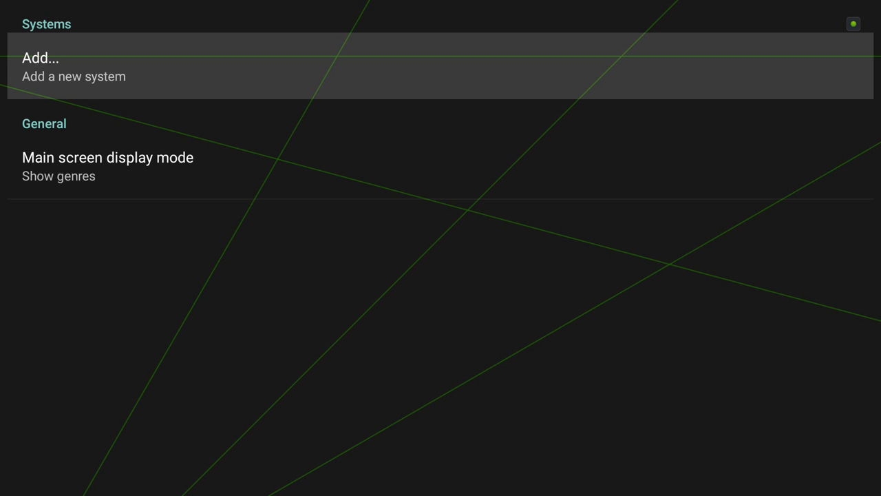
- Add the Atari 2600 system from the 2600.emu template
{"action": "key", "text": "Return"}
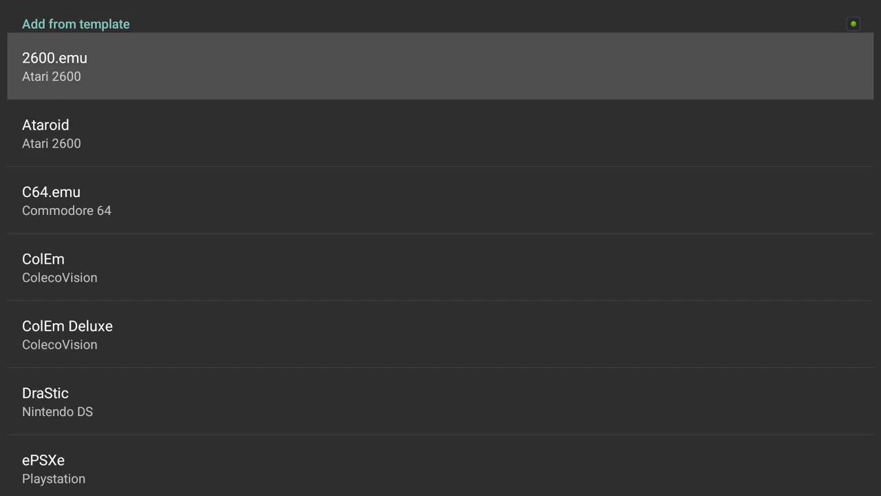
{"action": "key", "text": "Return"}
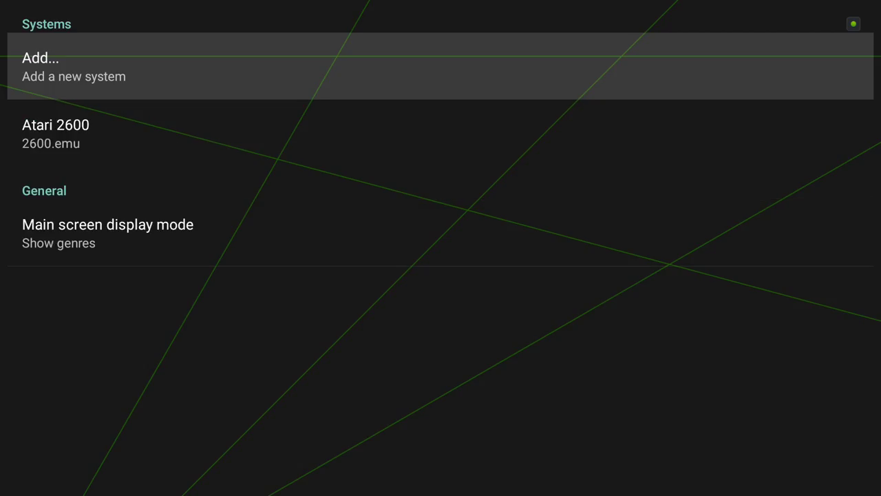
{"action": "key", "text": "Down"}
{"action": "key", "text": "Up"}
- Add the Commodore 64 system from the C64.emu template
{"action": "key", "text": "Return"}
{"action": "key", "text": "Down"}
{"action": "key", "text": "Down"}
{"action": "key", "text": "Return"}
- Add the ColecoVision system from the ColEm template
{"action": "key", "text": "Return"}
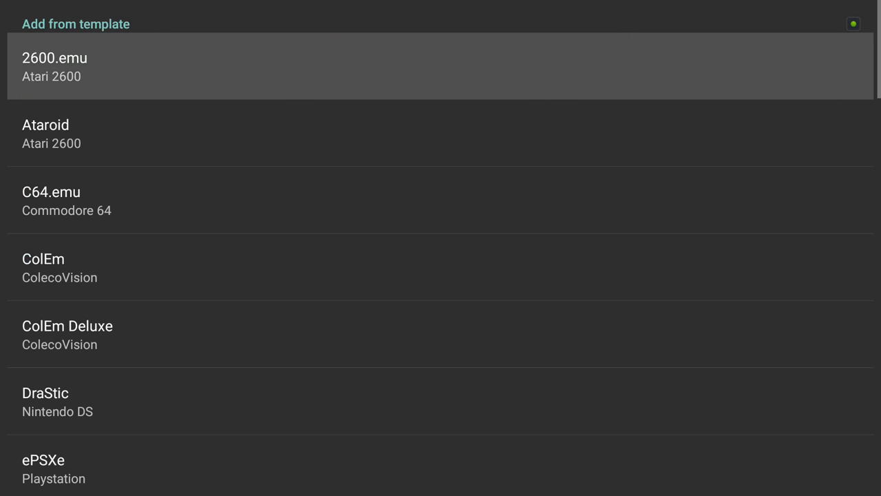
{"action": "key", "text": "Down"}
{"action": "key", "text": "Down"}
{"action": "key", "text": "Down"}
{"action": "key", "text": "Return"}
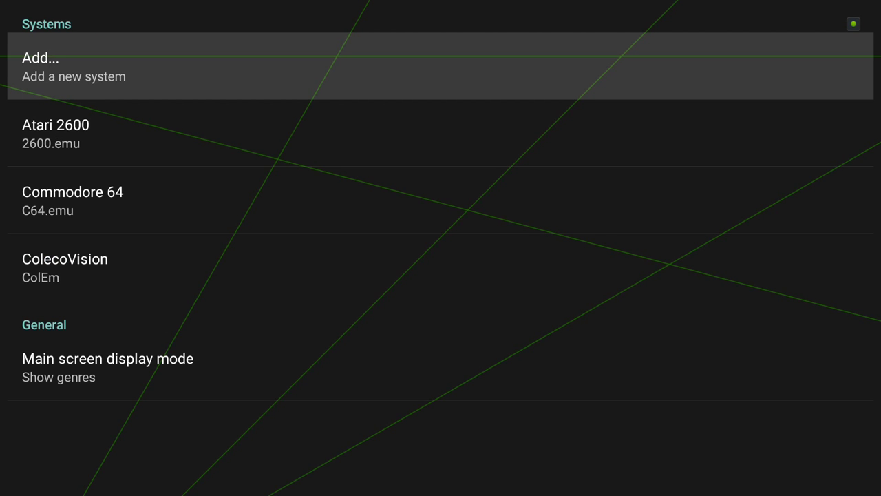
- Check the general settings of the ColecoVision system that uses ColEm, and return to the systems list
{"action": "key", "text": "Down"}
{"action": "key", "text": "Down"}
{"action": "key", "text": "Down"}
{"action": "key", "text": "Return"}
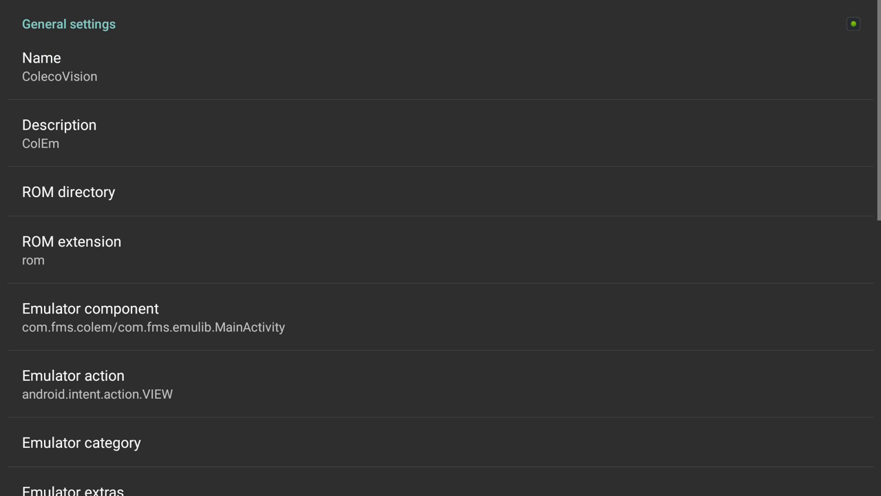
{"action": "key", "text": "Escape"}
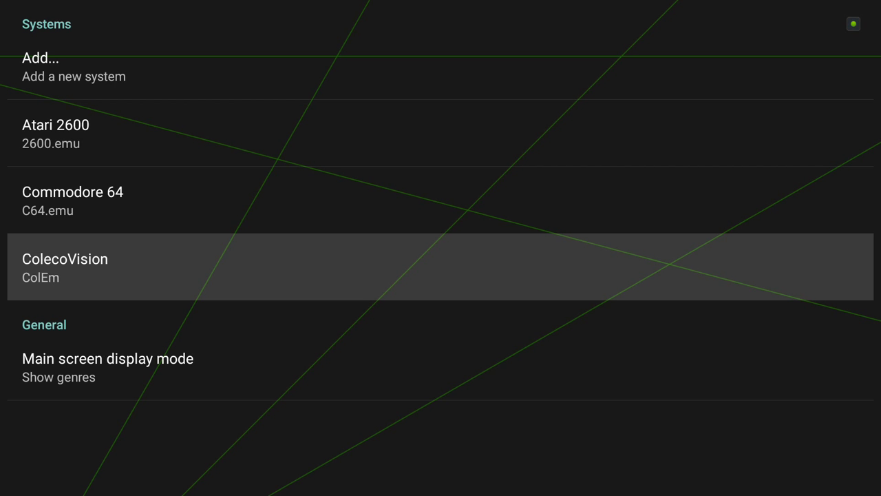
{"action": "key", "text": "Return"}
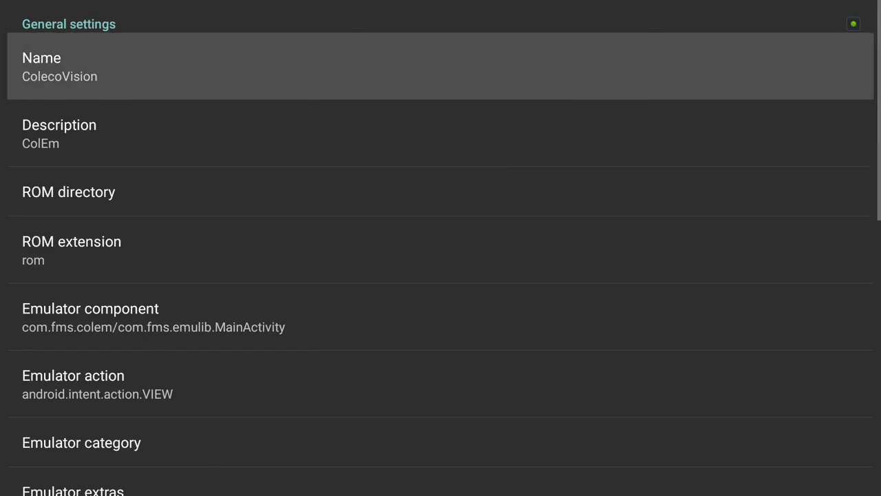
{"action": "key", "text": "Escape"}
- Add a second ColecoVision system from the ColEm Deluxe template
{"action": "key", "text": "Up"}
{"action": "key", "text": "Up"}
{"action": "key", "text": "Up"}
{"action": "key", "text": "Return"}
{"action": "key", "text": "Down"}
{"action": "key", "text": "Down"}
{"action": "key", "text": "Down"}
{"action": "key", "text": "Down"}
{"action": "key", "text": "Return"}
- Add the Nintendo DS system from the DraStic template
{"action": "key", "text": "Return"}
{"action": "key", "text": "Down"}
{"action": "key", "text": "Down"}
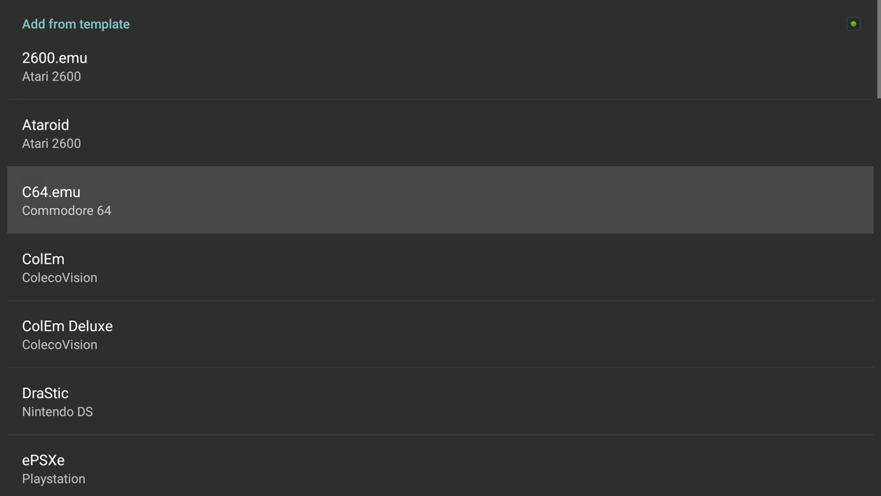
{"action": "key", "text": "Down"}
{"action": "key", "text": "Down"}
{"action": "key", "text": "Down"}
{"action": "key", "text": "Return"}
- Add the Playstation system from the FPse template
{"action": "key", "text": "Down"}
{"action": "key", "text": "Down"}
{"action": "key", "text": "Up"}
{"action": "key", "text": "Up"}
{"action": "key", "text": "Return"}
{"action": "key", "text": "Down"}
{"action": "key", "text": "Down"}
{"action": "key", "text": "Down"}
{"action": "key", "text": "Down"}
{"action": "key", "text": "Down"}
{"action": "key", "text": "Down"}
{"action": "key", "text": "Down"}
{"action": "key", "text": "Down"}
{"action": "key", "text": "Down"}
{"action": "key", "text": "Down"}
{"action": "key", "text": "Up"}
{"action": "key", "text": "Up"}
{"action": "key", "text": "Up"}
{"action": "key", "text": "Return"}
- Add the Gameboy Advance system from the GBA.emu template
{"action": "key", "text": "Return"}
{"action": "key", "text": "Down"}
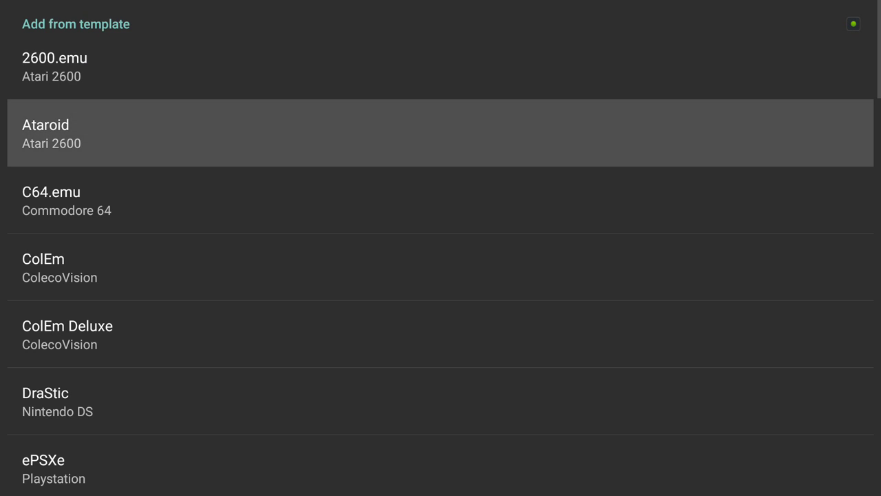
{"action": "key", "text": "Down"}
{"action": "key", "text": "Down"}
{"action": "key", "text": "Down"}
{"action": "key", "text": "Down"}
{"action": "key", "text": "Down"}
{"action": "key", "text": "Down"}
{"action": "key", "text": "Down"}
{"action": "key", "text": "Down"}
{"action": "key", "text": "Down"}
{"action": "key", "text": "Down"}
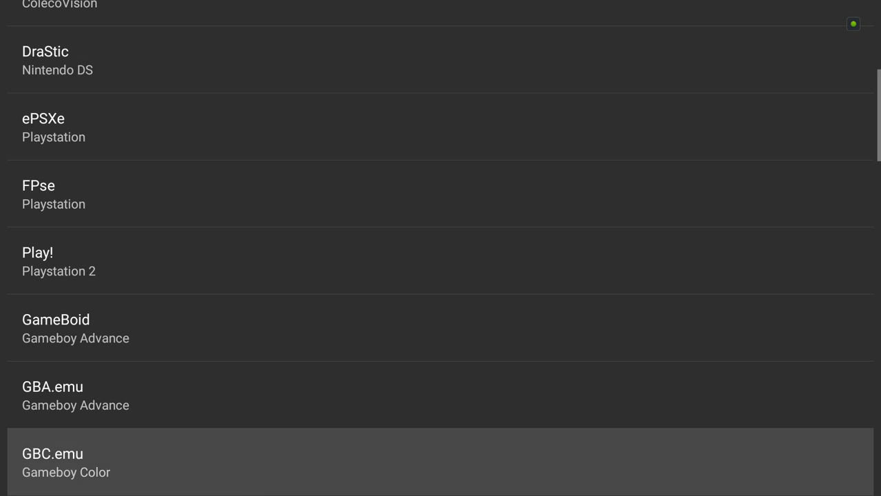
{"action": "key", "text": "Up"}
{"action": "key", "text": "Return"}
- Add the Gameboy Color system from the GBC.emu template
{"action": "key", "text": "Return"}
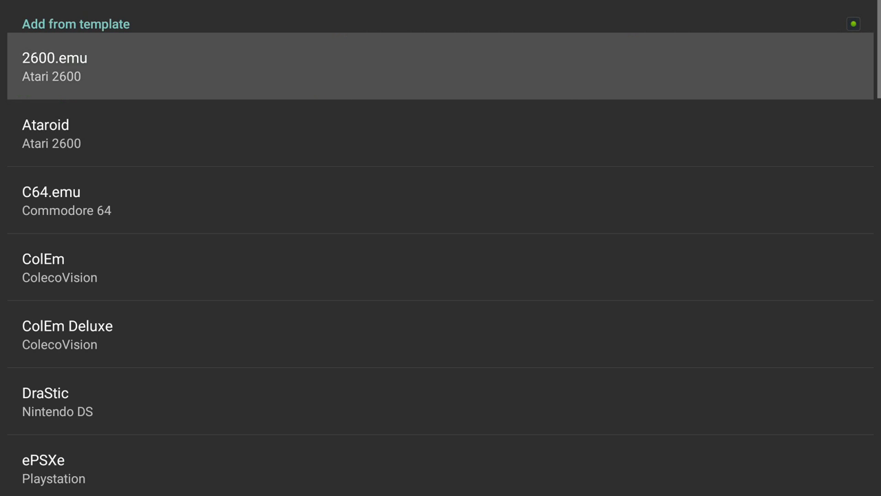
{"action": "key", "text": "Down"}
{"action": "key", "text": "Down"}
{"action": "key", "text": "Down"}
{"action": "key", "text": "Down"}
{"action": "key", "text": "Down"}
{"action": "key", "text": "Down"}
{"action": "key", "text": "Down"}
{"action": "key", "text": "Down"}
{"action": "key", "text": "Down"}
{"action": "key", "text": "Down"}
{"action": "key", "text": "Down"}
{"action": "key", "text": "Down"}
{"action": "key", "text": "Down"}
{"action": "key", "text": "Down"}
{"action": "key", "text": "Down"}
{"action": "key", "text": "Down"}
{"action": "key", "text": "Up"}
{"action": "key", "text": "Up"}
{"action": "key", "text": "Up"}
{"action": "key", "text": "Up"}
{"action": "key", "text": "Up"}
{"action": "key", "text": "Return"}
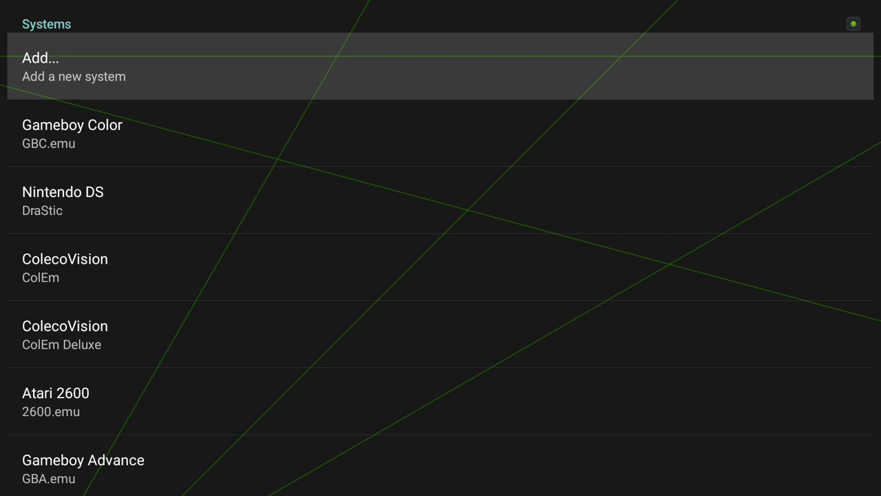
- Add the Sega Mega Drive system from the MD.emu template
{"action": "key", "text": "Return"}
{"action": "key", "text": "Down"}
{"action": "key", "text": "Down"}
{"action": "key", "text": "Down"}
{"action": "key", "text": "Down"}
{"action": "key", "text": "Down"}
{"action": "key", "text": "Down"}
{"action": "key", "text": "Down"}
{"action": "key", "text": "Down"}
{"action": "key", "text": "Down"}
{"action": "key", "text": "Down"}
{"action": "key", "text": "Down"}
{"action": "key", "text": "Down"}
{"action": "key", "text": "Down"}
{"action": "key", "text": "Down"}
{"action": "key", "text": "Down"}
{"action": "key", "text": "Down"}
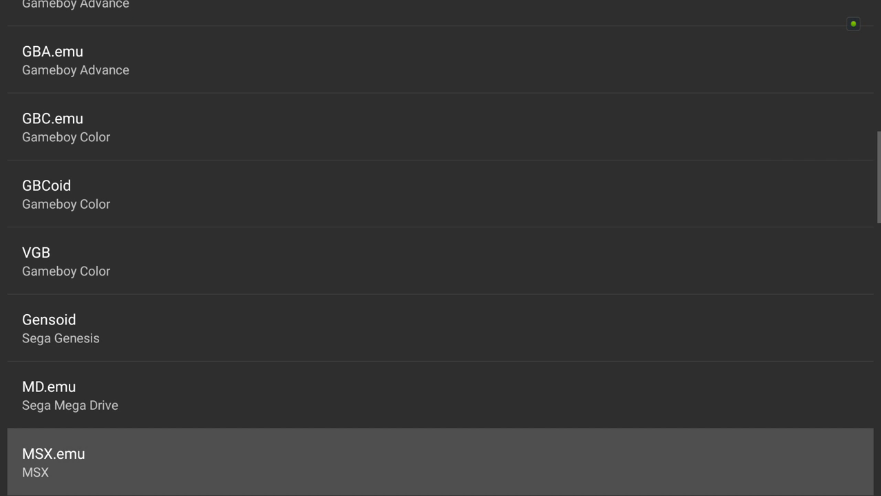
{"action": "key", "text": "Down"}
{"action": "key", "text": "Up"}
{"action": "key", "text": "Up"}
{"action": "key", "text": "Return"}
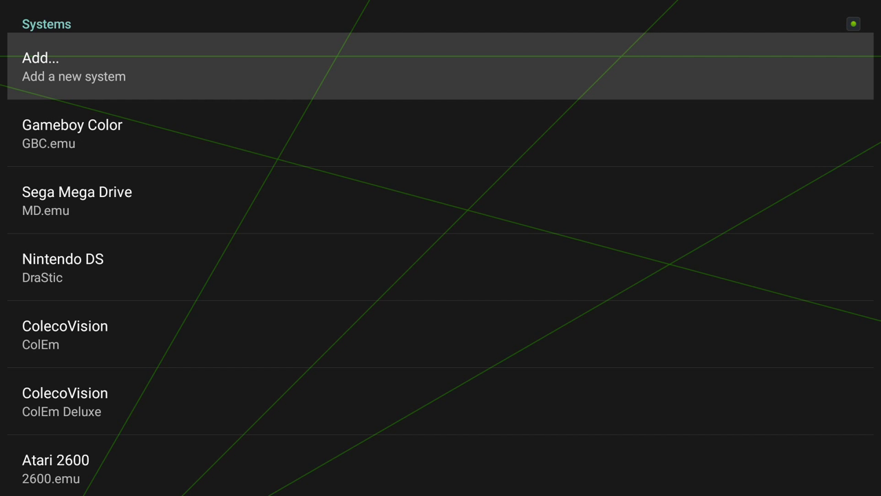
- Add the TurboGrafx 16 system from the PCE.emu template
{"action": "key", "text": "Down"}
{"action": "key", "text": "Down"}
{"action": "key", "text": "Up"}
{"action": "key", "text": "Up"}
{"action": "key", "text": "Return"}
{"action": "key", "text": "Down"}
{"action": "key", "text": "Down"}
{"action": "key", "text": "Down"}
{"action": "key", "text": "Down"}
{"action": "key", "text": "Down"}
{"action": "key", "text": "Down"}
{"action": "key", "text": "Down"}
{"action": "key", "text": "Down"}
{"action": "key", "text": "Down"}
{"action": "key", "text": "Down"}
{"action": "key", "text": "Down"}
{"action": "key", "text": "Down"}
{"action": "key", "text": "Down"}
{"action": "key", "text": "Down"}
{"action": "key", "text": "Down"}
{"action": "key", "text": "Down"}
{"action": "key", "text": "Down"}
{"action": "key", "text": "Down"}
{"action": "key", "text": "Down"}
{"action": "key", "text": "Down"}
{"action": "key", "text": "Down"}
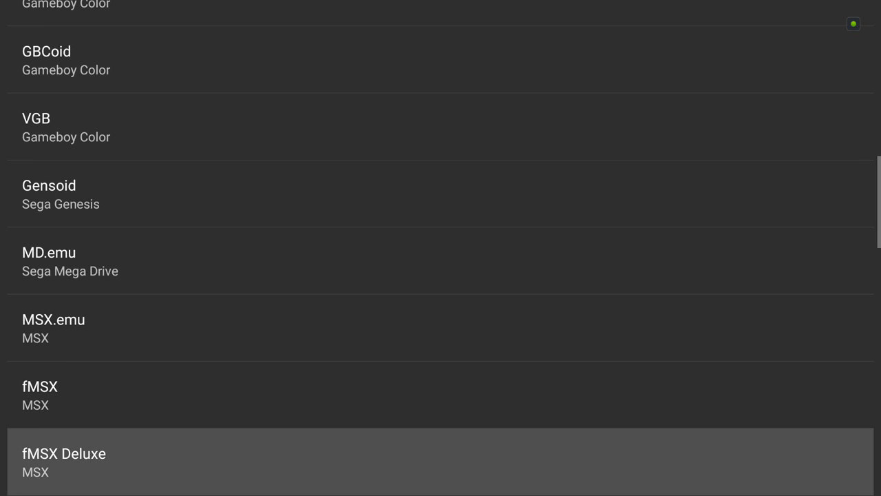
{"action": "key", "text": "Down"}
{"action": "key", "text": "Down"}
{"action": "key", "text": "Down"}
{"action": "key", "text": "Down"}
{"action": "key", "text": "Down"}
{"action": "key", "text": "Down"}
{"action": "key", "text": "Up"}
{"action": "key", "text": "Up"}
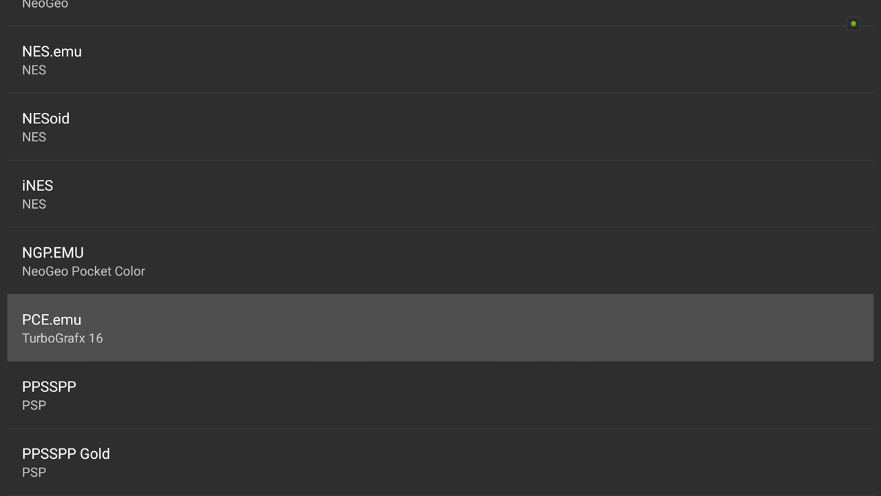
{"action": "key", "text": "Return"}
- Add the PSP system from the PPSSPP Gold template
{"action": "key", "text": "Return"}
{"action": "key", "text": "Down"}
{"action": "key", "text": "Down"}
{"action": "key", "text": "Down"}
{"action": "key", "text": "Down"}
{"action": "key", "text": "Down"}
{"action": "key", "text": "Down"}
{"action": "key", "text": "Down"}
{"action": "key", "text": "Down"}
{"action": "key", "text": "Down"}
{"action": "key", "text": "Down"}
{"action": "key", "text": "Down"}
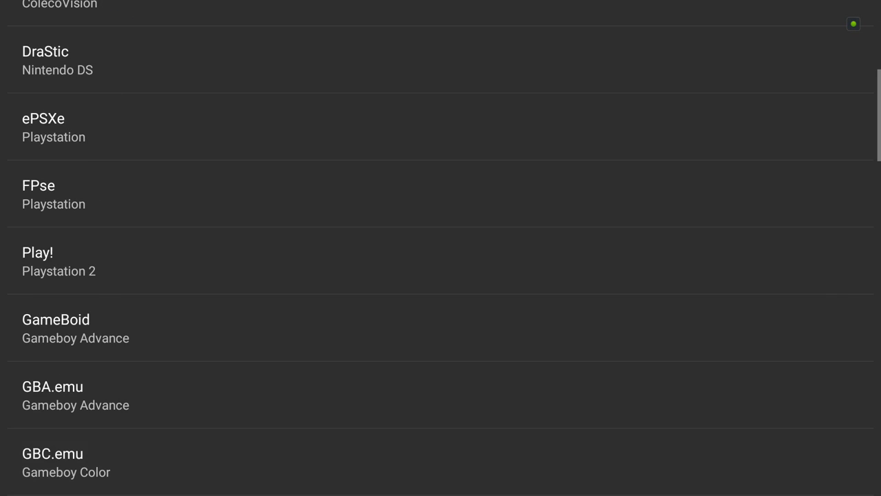
{"action": "key", "text": "Down"}
{"action": "key", "text": "Down"}
{"action": "key", "text": "Down"}
{"action": "key", "text": "Down"}
{"action": "key", "text": "Down"}
{"action": "key", "text": "Down"}
{"action": "key", "text": "Down"}
{"action": "key", "text": "Down"}
{"action": "key", "text": "Down"}
{"action": "key", "text": "Down"}
{"action": "key", "text": "Down"}
{"action": "key", "text": "Down"}
{"action": "key", "text": "Down"}
{"action": "key", "text": "Down"}
{"action": "key", "text": "Down"}
{"action": "key", "text": "Down"}
{"action": "key", "text": "Up"}
{"action": "key", "text": "Return"}
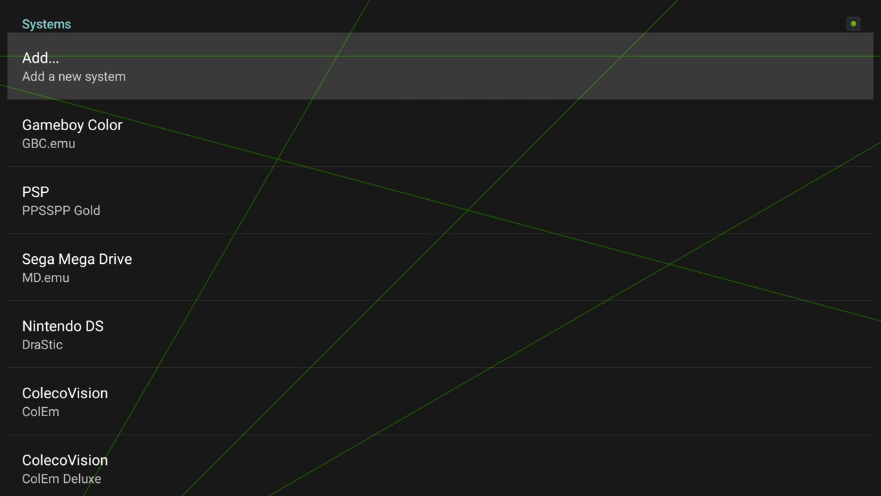
- Return to the home screen and look through the added systems, from Gameboy Color down to Atari 2600
{"action": "key", "text": "Escape"}
{"action": "key", "text": "Left"}
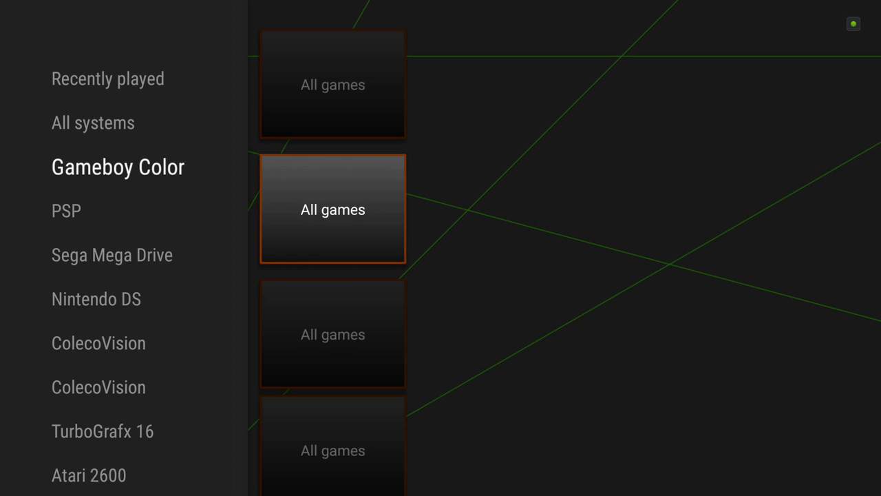
{"action": "key", "text": "Down"}
{"action": "key", "text": "Down"}
{"action": "key", "text": "Down"}
{"action": "key", "text": "Down"}
{"action": "key", "text": "Down"}
{"action": "key", "text": "Down"}
{"action": "key", "text": "Down"}
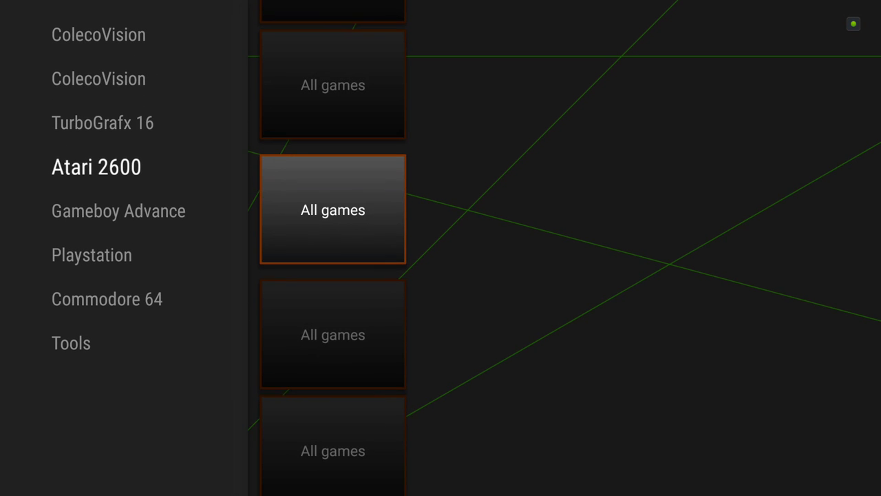
{"action": "key", "text": "Return"}
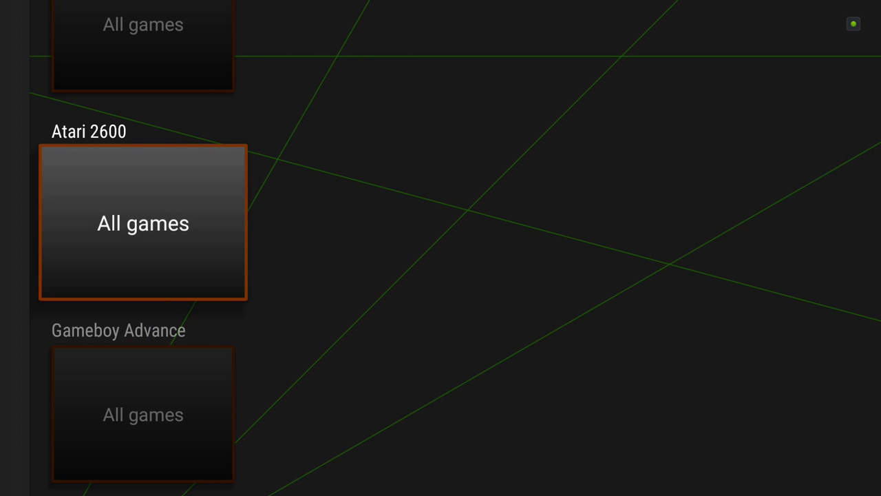
- Go to Tools on the home screen and reopen the list of configured systems
{"action": "key", "text": "Left"}
{"action": "key", "text": "Down"}
{"action": "key", "text": "Down"}
{"action": "key", "text": "Down"}
{"action": "key", "text": "Down"}
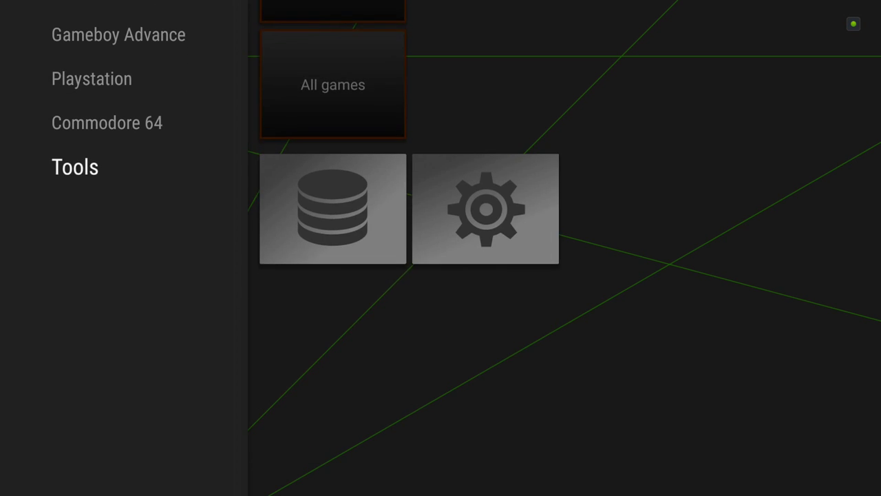
{"action": "key", "text": "Return"}
{"action": "key", "text": "Right"}
{"action": "key", "text": "Return"}
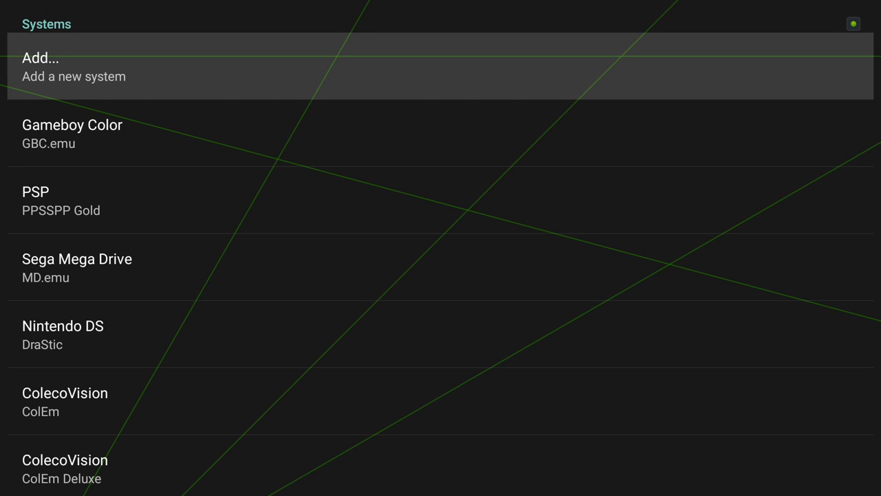
- Open the Gameboy Color system that uses GBC.emu for editing
{"action": "key", "text": "Down"}
{"action": "key", "text": "Down"}
{"action": "key", "text": "Down"}
{"action": "key", "text": "Up"}
{"action": "key", "text": "Up"}
{"action": "key", "text": "Return"}
{"action": "key", "text": "Down"}
{"action": "key", "text": "Down"}
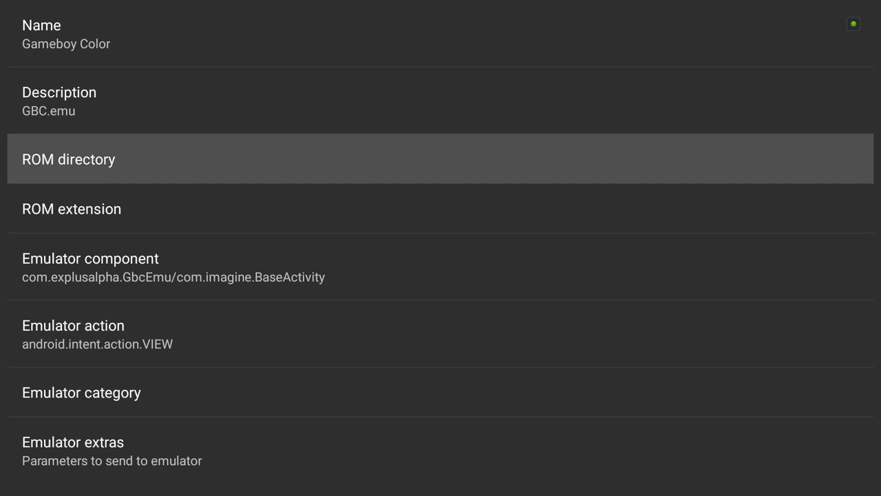
- Browse for the Gameboy Color ROM directory and enter the /storage/emulated/0/roms folder
{"action": "key", "text": "Return"}
{"action": "key", "text": "Down"}
{"action": "key", "text": "Escape"}
{"action": "key", "text": "Down"}
{"action": "key", "text": "Up"}
{"action": "key", "text": "Return"}
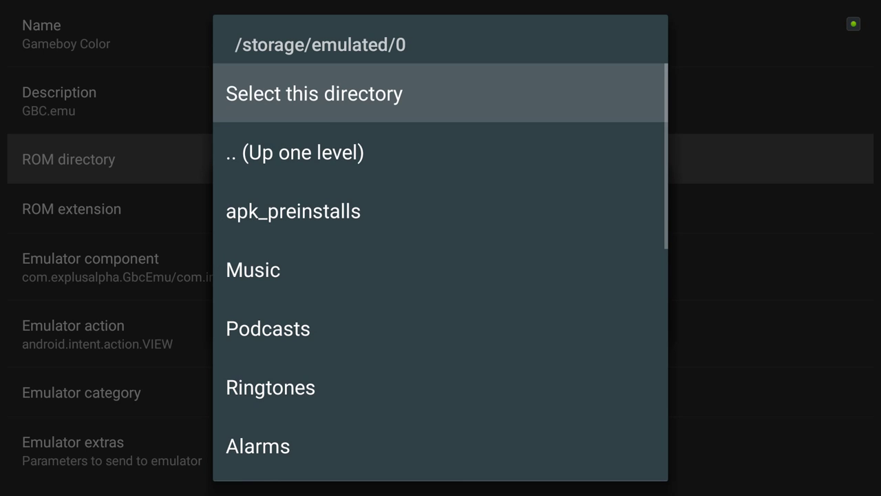
{"action": "key", "text": "Down"}
{"action": "key", "text": "Down"}
{"action": "key", "text": "Down"}
{"action": "key", "text": "Down"}
{"action": "key", "text": "Down"}
{"action": "key", "text": "Down"}
{"action": "key", "text": "Down"}
{"action": "key", "text": "Down"}
{"action": "key", "text": "Down"}
{"action": "key", "text": "Down"}
{"action": "key", "text": "Down"}
{"action": "key", "text": "Down"}
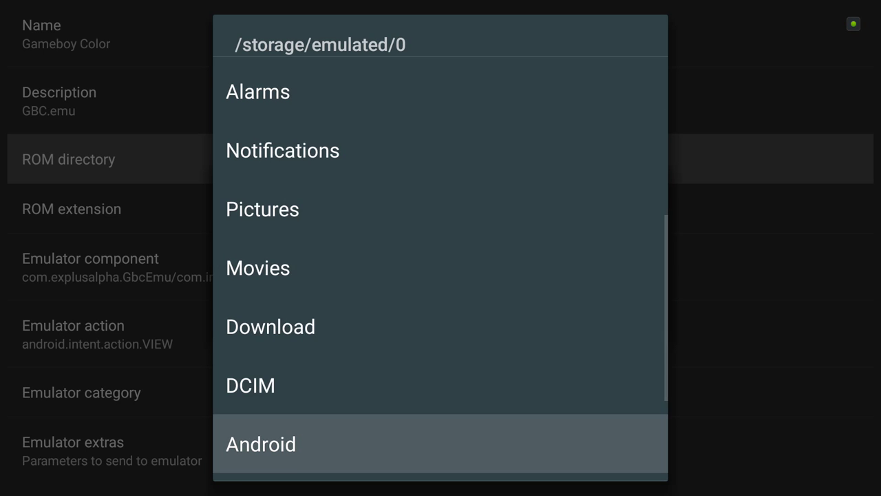
{"action": "key", "text": "Down"}
{"action": "key", "text": "Down"}
{"action": "key", "text": "Down"}
{"action": "key", "text": "Return"}
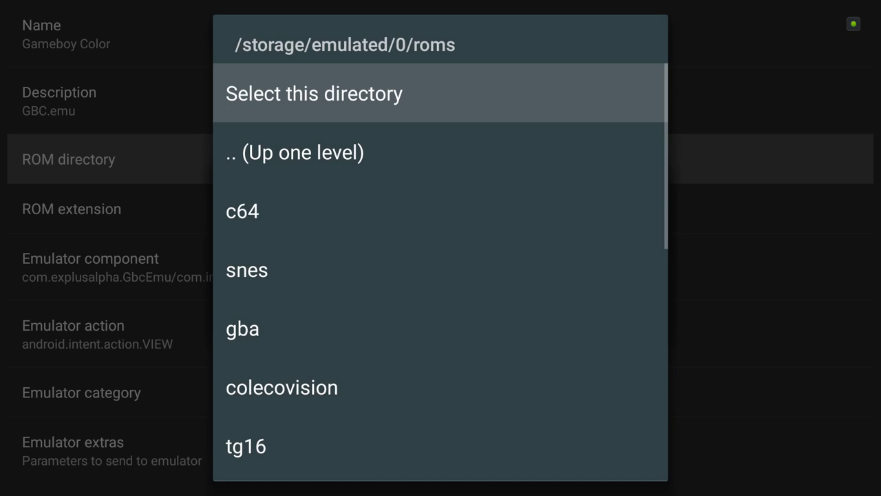
- Choose the gbx subfolder and set the Gameboy Color ROM directory to /storage/emulated/0/roms/gbx
{"action": "key", "text": "Down"}
{"action": "key", "text": "Down"}
{"action": "key", "text": "Down"}
{"action": "key", "text": "Down"}
{"action": "key", "text": "Down"}
{"action": "key", "text": "Down"}
{"action": "key", "text": "Down"}
{"action": "key", "text": "Down"}
{"action": "key", "text": "Down"}
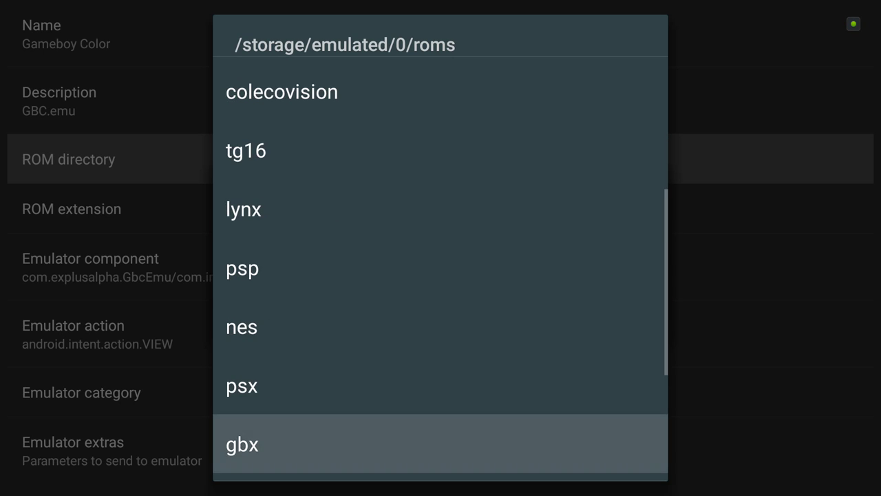
{"action": "key", "text": "Down"}
{"action": "key", "text": "Down"}
{"action": "key", "text": "Down"}
{"action": "key", "text": "Up"}
{"action": "key", "text": "Return"}
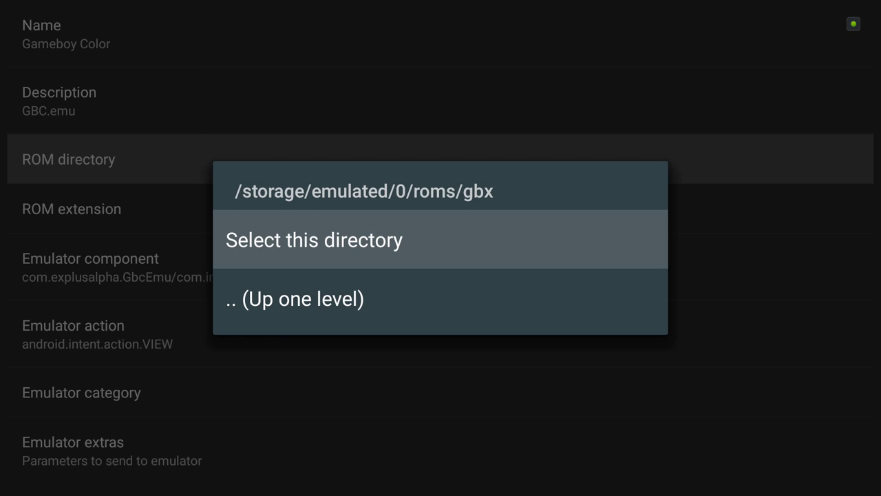
{"action": "key", "text": "Return"}
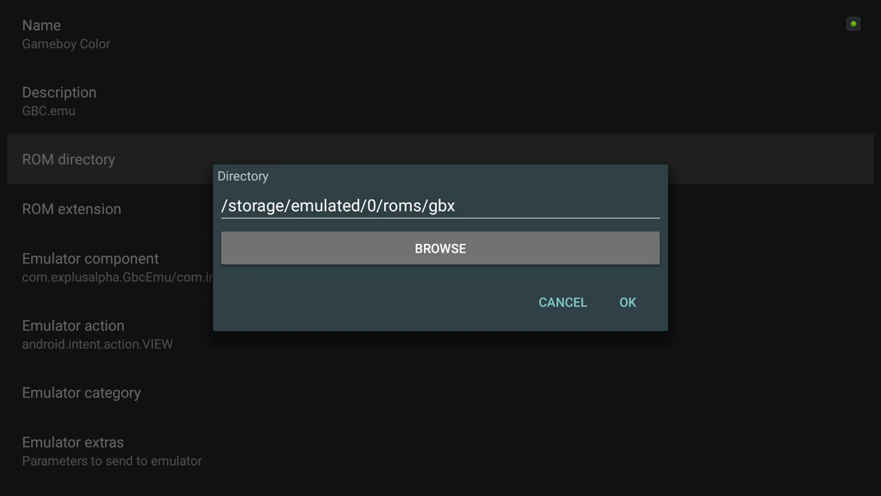
{"action": "key", "text": "Down"}
{"action": "key", "text": "Right"}
{"action": "key", "text": "Return"}
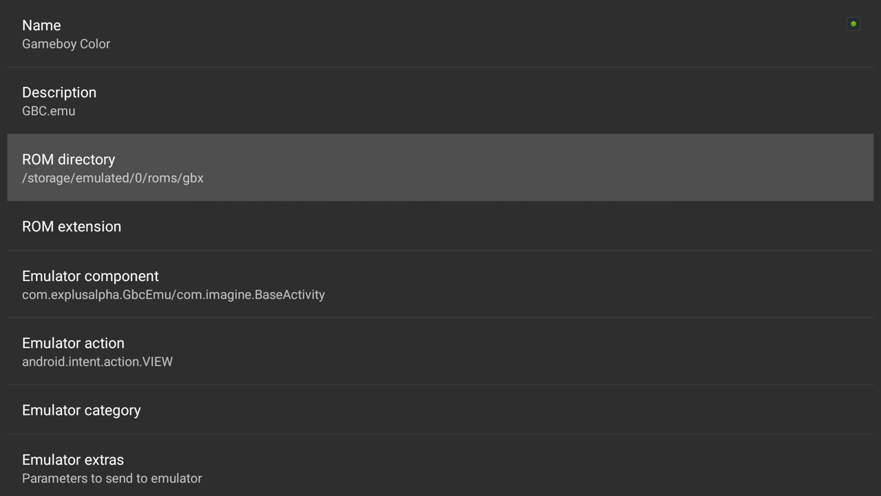
- Set the Gameboy Color system's ROM extension to gb,gbc,zip
{"action": "key", "text": "Down"}
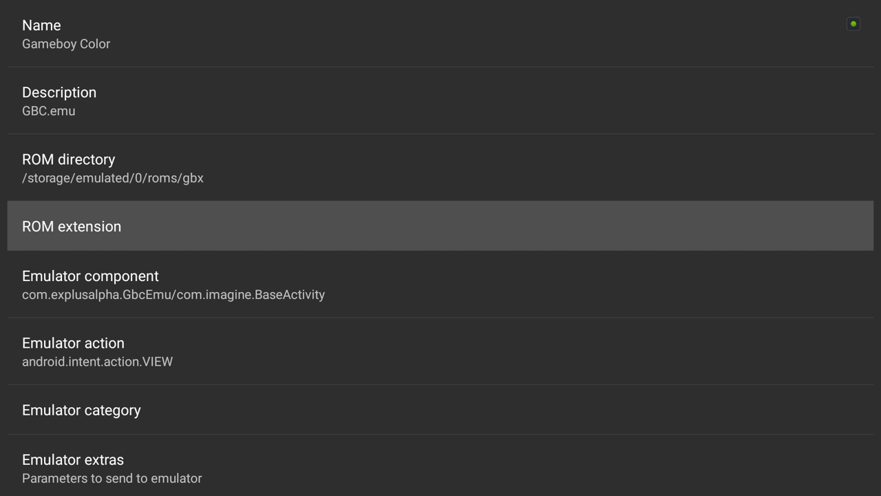
{"action": "key", "text": "Return"}
{"action": "key", "text": "Down"}
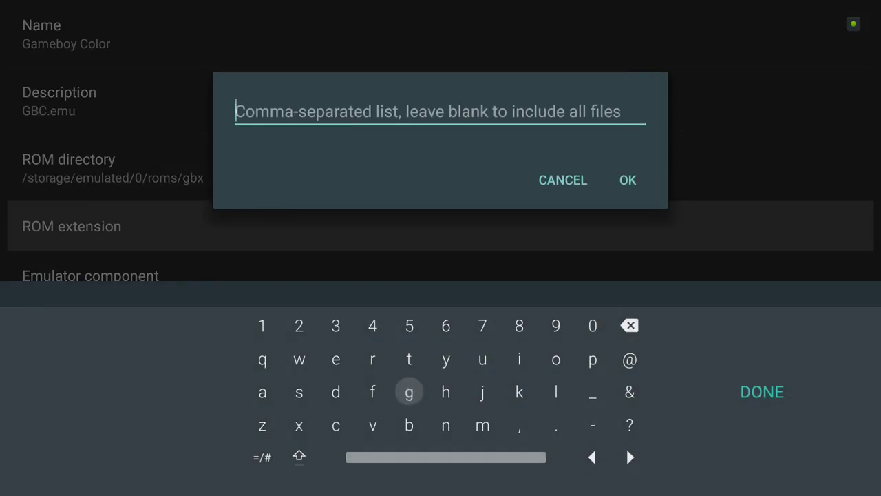
{"action": "key", "text": "Return"}
{"action": "key", "text": "Down"}
{"action": "key", "text": "Return"}
{"action": "key", "text": "Right"}
{"action": "key", "text": "Right"}
{"action": "key", "text": "Right"}
{"action": "key", "text": "Right"}
{"action": "key", "text": "Left"}
{"action": "key", "text": "Return"}
{"action": "key", "text": "Left"}
{"action": "key", "text": "Left"}
{"action": "key", "text": "Left"}
{"action": "key", "text": "Up"}
{"action": "key", "text": "Return"}
{"action": "key", "text": "Down"}
{"action": "key", "text": "Return"}
{"action": "key", "text": "Left"}
{"action": "key", "text": "Left"}
{"action": "key", "text": "Return"}
{"action": "key", "text": "Right"}
{"action": "key", "text": "Right"}
{"action": "key", "text": "Right"}
{"action": "key", "text": "Right"}
{"action": "key", "text": "Right"}
{"action": "key", "text": "Return"}
{"action": "key", "text": "Left"}
{"action": "key", "text": "Left"}
{"action": "key", "text": "Left"}
{"action": "key", "text": "Left"}
{"action": "key", "text": "Left"}
{"action": "key", "text": "Left"}
{"action": "key", "text": "Left"}
{"action": "key", "text": "Right"}
{"action": "key", "text": "Right"}
{"action": "key", "text": "Right"}
{"action": "key", "text": "Right"}
{"action": "key", "text": "Right"}
{"action": "key", "text": "Right"}
{"action": "key", "text": "Right"}
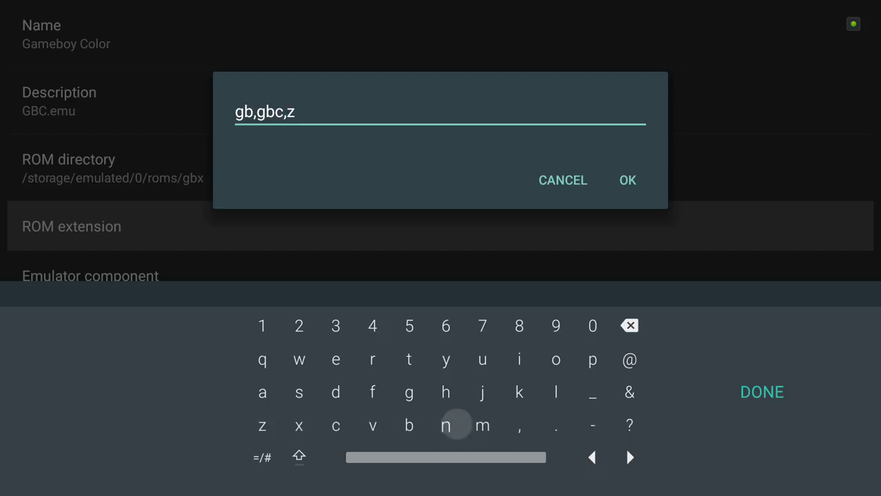
{"action": "key", "text": "Up"}
{"action": "key", "text": "Up"}
{"action": "key", "text": "Return"}
{"action": "key", "text": "Right"}
{"action": "key", "text": "Right"}
{"action": "key", "text": "Return"}
{"action": "key", "text": "Right"}
{"action": "key", "text": "Right"}
{"action": "key", "text": "Return"}
{"action": "key", "text": "Down"}
{"action": "key", "text": "Right"}
{"action": "key", "text": "Return"}
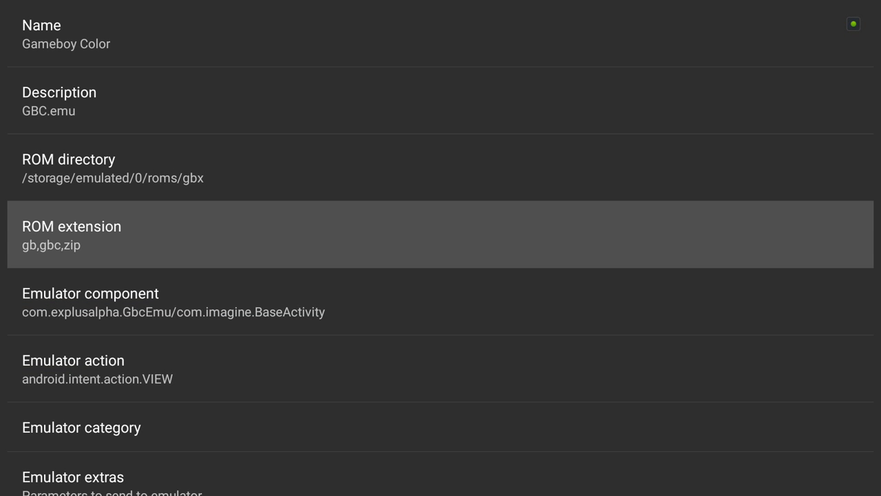
- Examine the remaining emulator and scraper settings of the Gameboy Color system, then return to the systems list
{"action": "key", "text": "Down"}
{"action": "key", "text": "Down"}
{"action": "key", "text": "Down"}
{"action": "key", "text": "Down"}
{"action": "key", "text": "Down"}
{"action": "key", "text": "Down"}
{"action": "key", "text": "Down"}
{"action": "key", "text": "Down"}
{"action": "key", "text": "Down"}
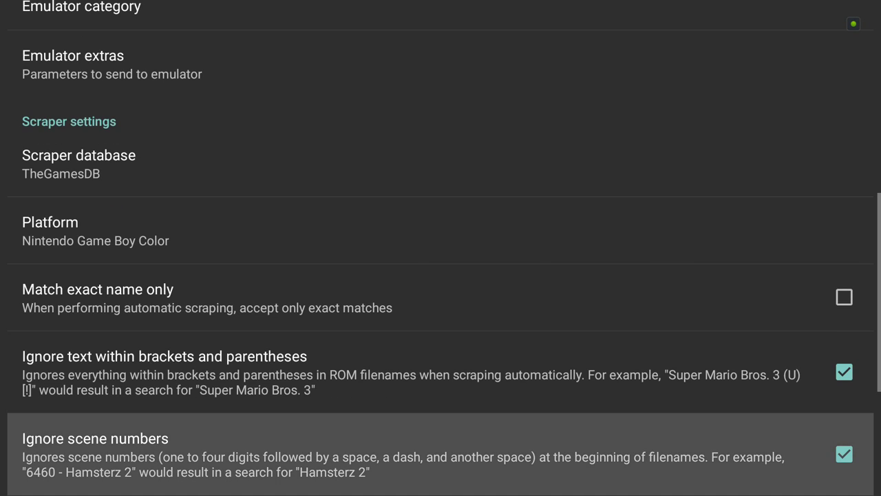
{"action": "key", "text": "Escape"}
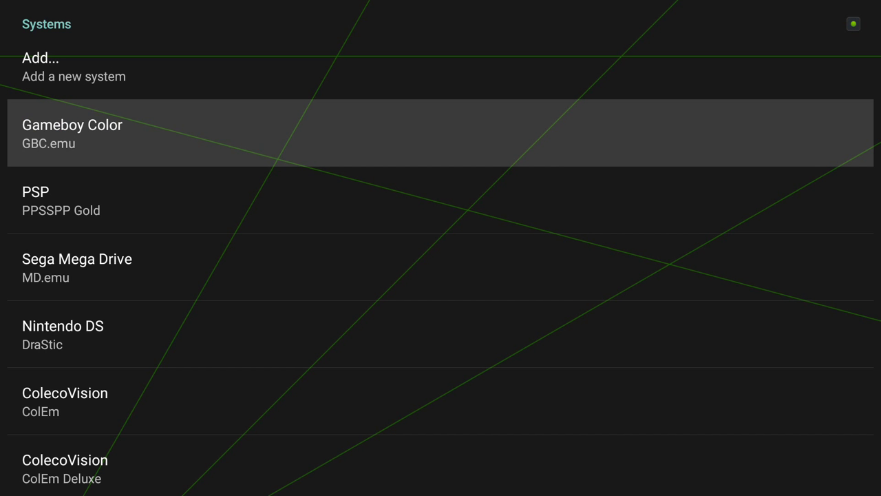
- Go back to the home screen's Tools and run the database task Rescan without scraping
{"action": "key", "text": "Escape"}
{"action": "key", "text": "Left"}
{"action": "key", "text": "Return"}
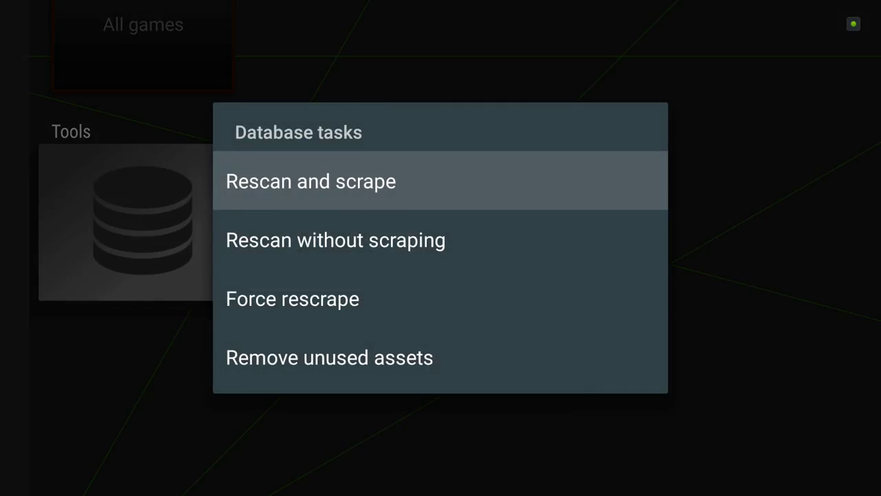
{"action": "key", "text": "Down"}
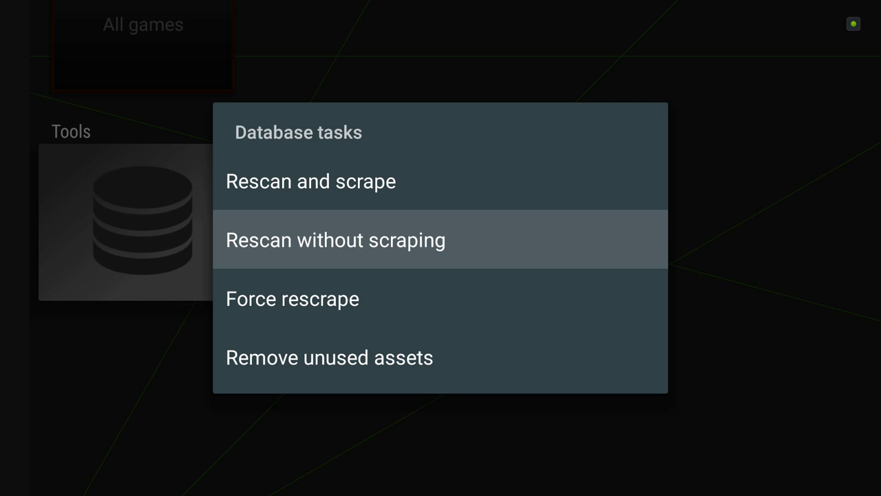
{"action": "key", "text": "Return"}
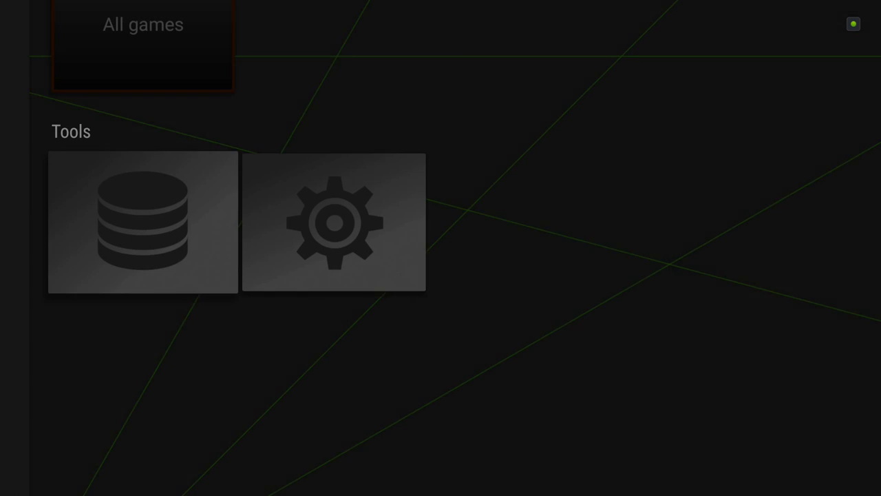
- Open All games for Gameboy Color and look through the listed titles up to Wario Land II
{"action": "key", "text": "Left"}
{"action": "key", "text": "Up"}
{"action": "key", "text": "Up"}
{"action": "key", "text": "Up"}
{"action": "key", "text": "Up"}
{"action": "key", "text": "Up"}
{"action": "key", "text": "Up"}
{"action": "key", "text": "Up"}
{"action": "key", "text": "Up"}
{"action": "key", "text": "Up"}
{"action": "key", "text": "Up"}
{"action": "key", "text": "Up"}
{"action": "key", "text": "Up"}
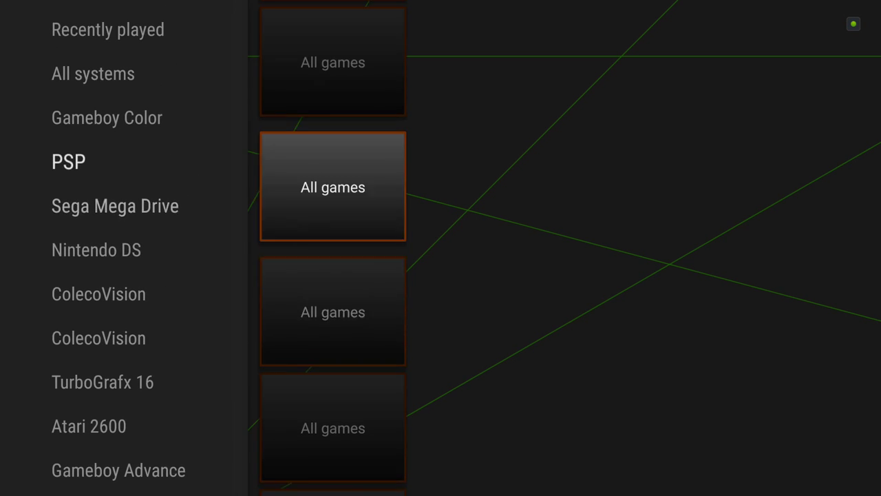
{"action": "key", "text": "Down"}
{"action": "key", "text": "Right"}
{"action": "key", "text": "Return"}
{"action": "key", "text": "Right"}
{"action": "key", "text": "Right"}
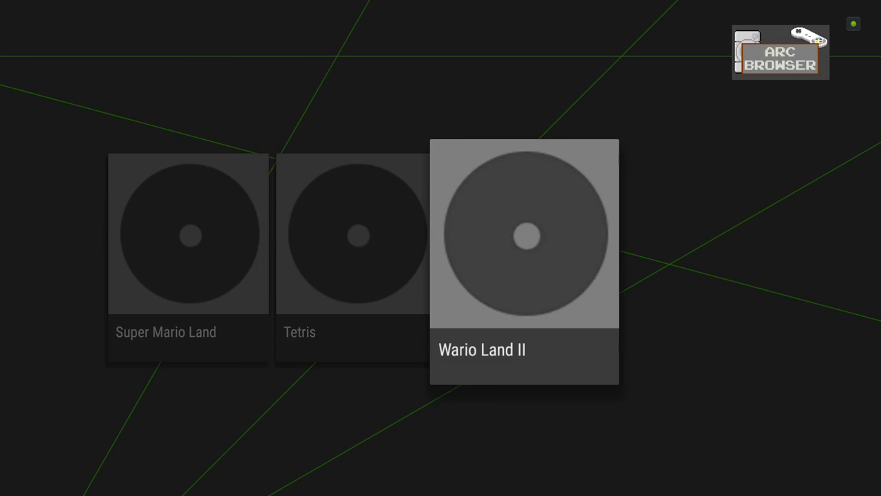
- Return to Tools on the home screen and run the database task Rescan and scrape
{"action": "key", "text": "Left"}
{"action": "key", "text": "Left"}
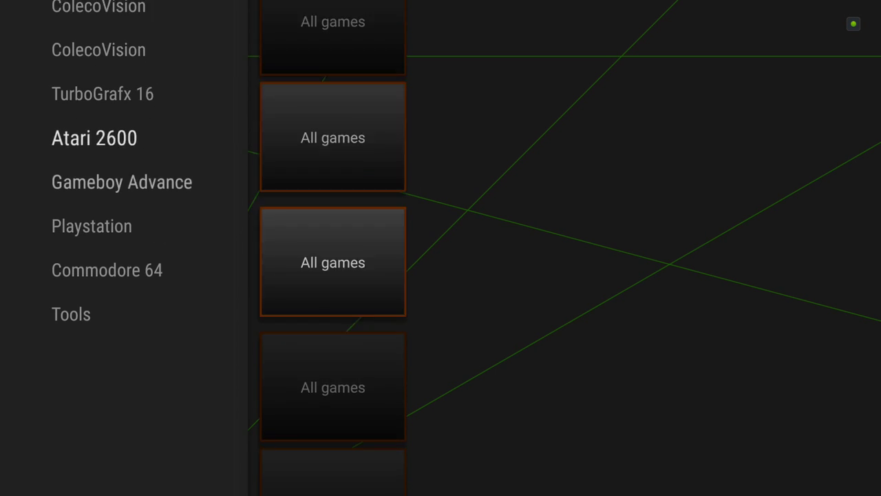
{"action": "key", "text": "Return"}
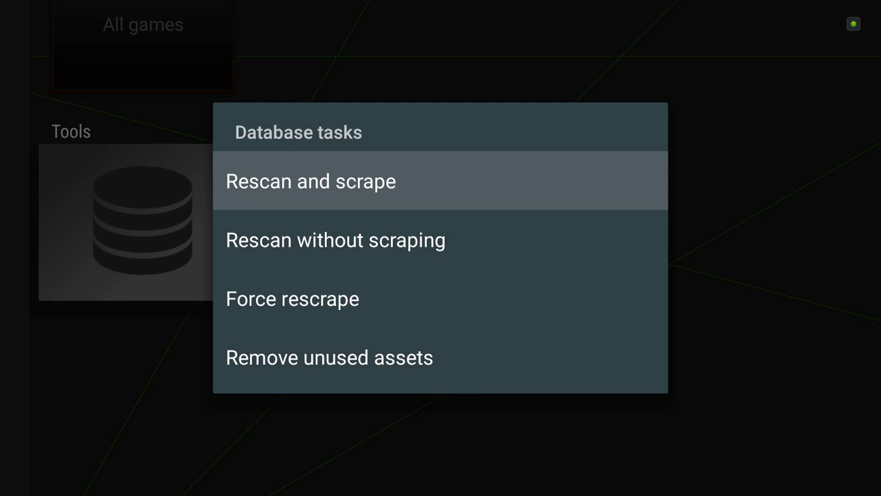
{"action": "key", "text": "Down"}
{"action": "key", "text": "Escape"}
{"action": "key", "text": "Return"}
{"action": "key", "text": "Down"}
{"action": "key", "text": "Up"}
{"action": "key", "text": "Return"}
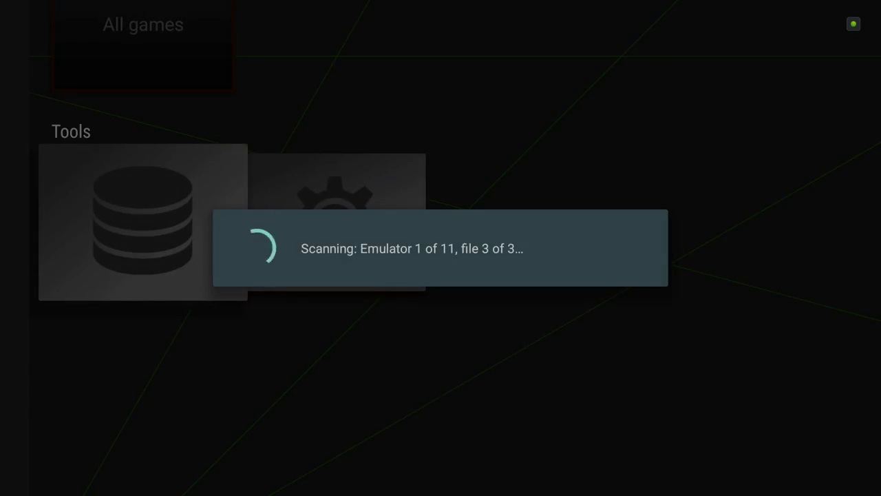
- Go to the Gameboy Color row, check its genre categories and open All games
{"action": "key", "text": "Left"}
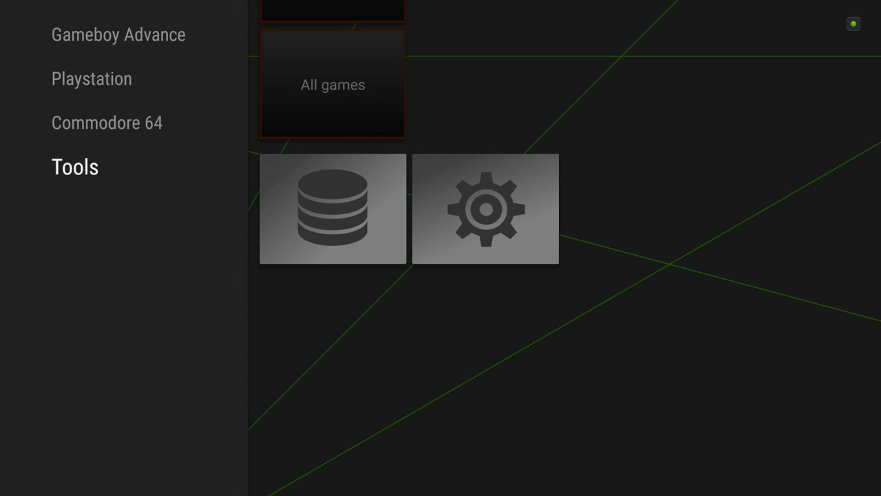
{"action": "key", "text": "Up"}
{"action": "key", "text": "Up"}
{"action": "key", "text": "Up"}
{"action": "key", "text": "Up"}
{"action": "key", "text": "Up"}
{"action": "key", "text": "Up"}
{"action": "key", "text": "Up"}
{"action": "key", "text": "Up"}
{"action": "key", "text": "Up"}
{"action": "key", "text": "Up"}
{"action": "key", "text": "Up"}
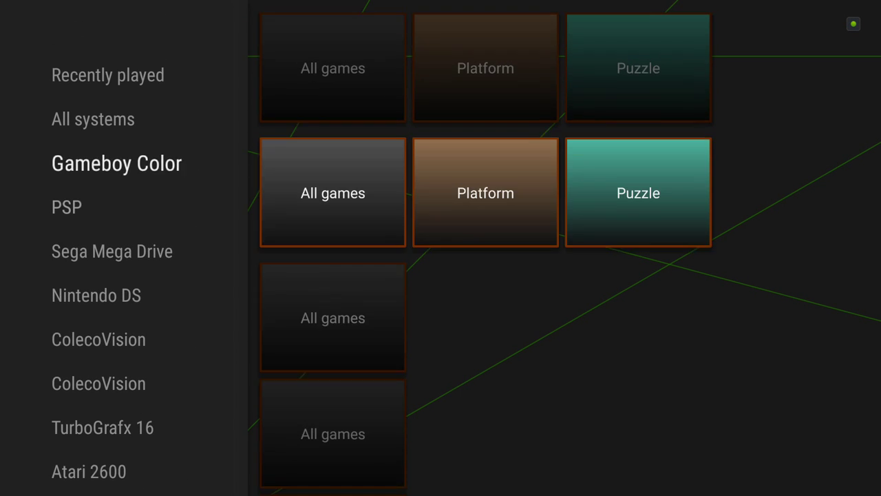
{"action": "key", "text": "Right"}
{"action": "key", "text": "Right"}
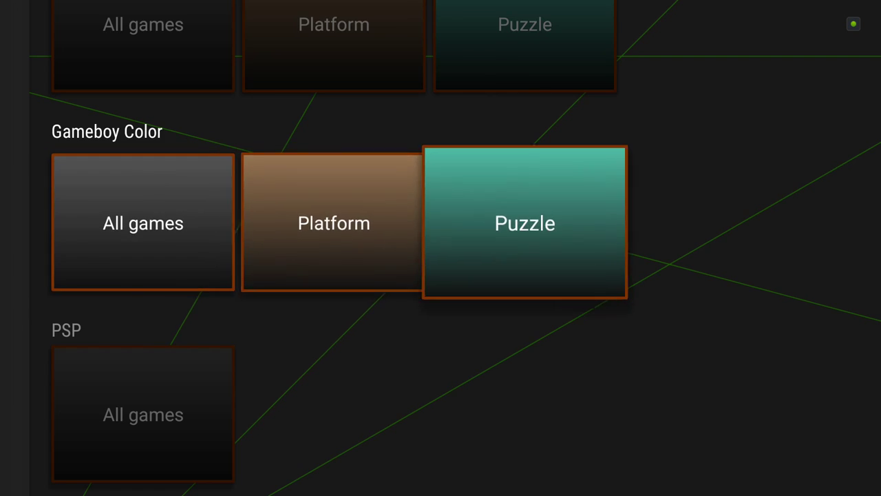
{"action": "key", "text": "Left"}
{"action": "key", "text": "Left"}
{"action": "key", "text": "Return"}
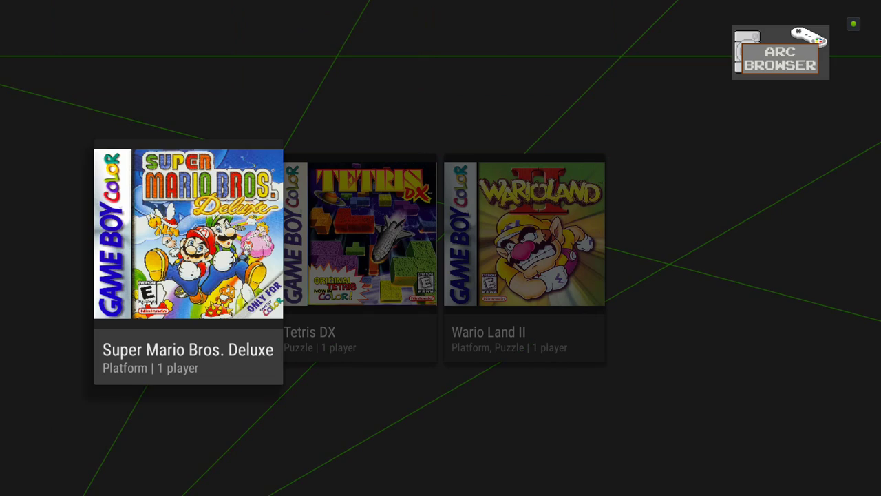
- Look through the cover art and background images of the scraped Gameboy Color games
{"action": "key", "text": "Right"}
{"action": "key", "text": "Right"}
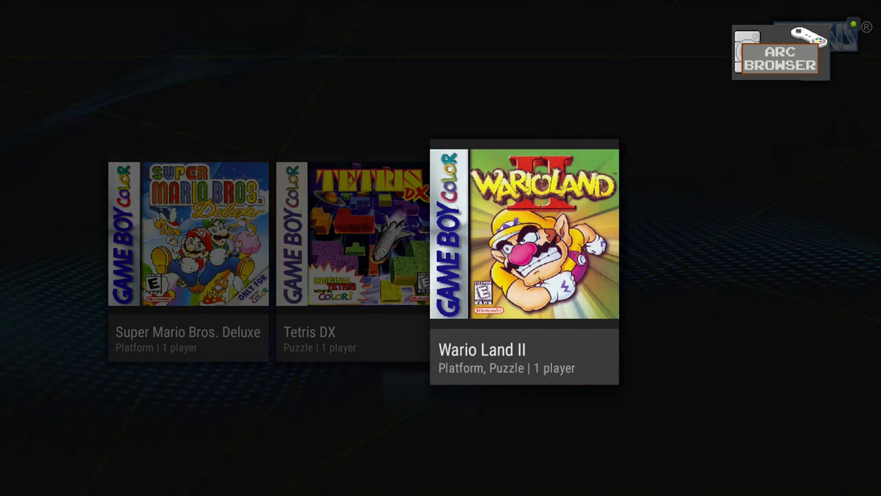
{"action": "key", "text": "Left"}
{"action": "key", "text": "Left"}
{"action": "key", "text": "Right"}
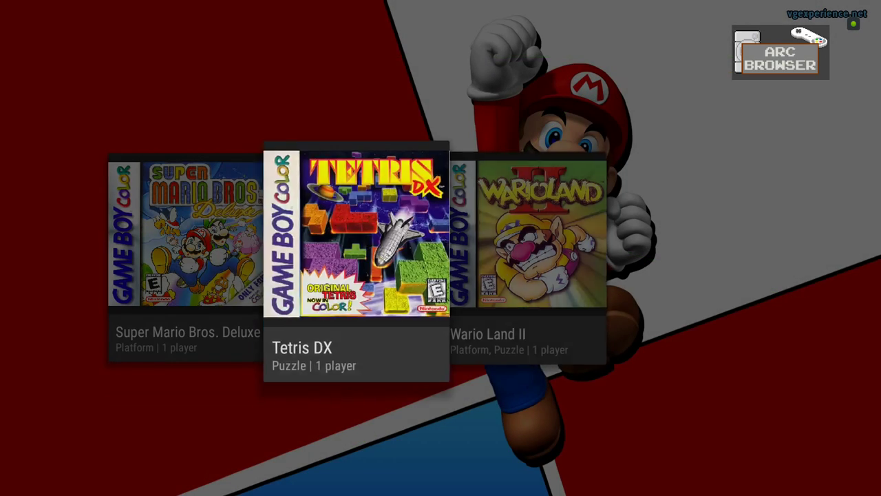
{"action": "key", "text": "Right"}
- Leave the game list and reopen the list of configured systems from Tools on the home screen
{"action": "key", "text": "Escape"}
{"action": "key", "text": "Left"}
{"action": "key", "text": "Down"}
{"action": "key", "text": "Right"}
{"action": "key", "text": "Left"}
{"action": "key", "text": "Down"}
{"action": "key", "text": "Down"}
{"action": "key", "text": "Down"}
{"action": "key", "text": "Down"}
{"action": "key", "text": "Down"}
{"action": "key", "text": "Down"}
{"action": "key", "text": "Down"}
{"action": "key", "text": "Down"}
{"action": "key", "text": "Down"}
{"action": "key", "text": "Down"}
{"action": "key", "text": "Right"}
{"action": "key", "text": "Return"}
- Open the Sega Mega Drive system that uses MD.emu for editing
{"action": "key", "text": "Down"}
{"action": "key", "text": "Down"}
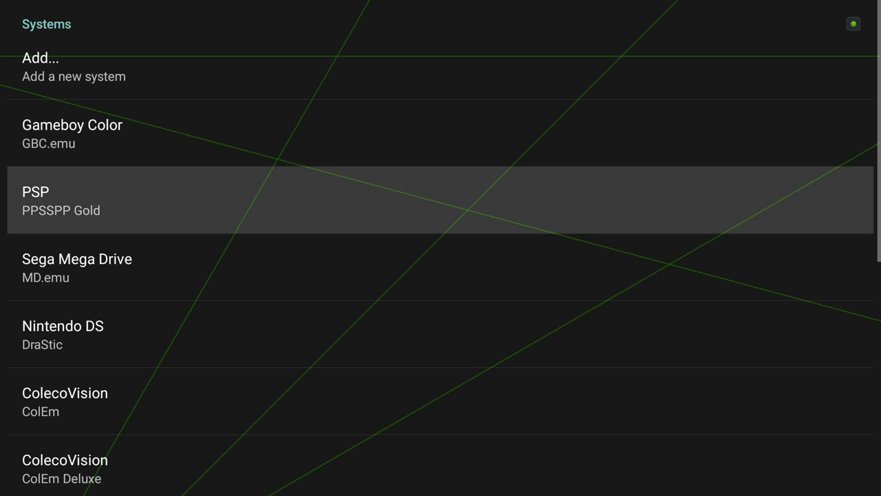
{"action": "key", "text": "Up"}
{"action": "key", "text": "Down"}
{"action": "key", "text": "Down"}
{"action": "key", "text": "Return"}
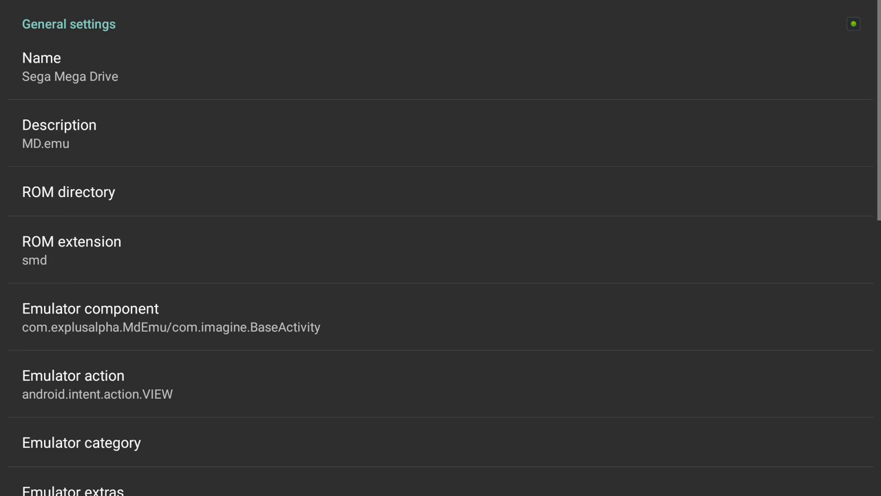
- Browse for the Sega Mega Drive system's ROM directory as far as the /storage/emulated/0/roms folder
{"action": "key", "text": "Down"}
{"action": "key", "text": "Down"}
{"action": "key", "text": "Return"}
{"action": "key", "text": "Down"}
{"action": "key", "text": "Down"}
{"action": "key", "text": "Escape"}
{"action": "key", "text": "Down"}
{"action": "key", "text": "Up"}
{"action": "key", "text": "Return"}
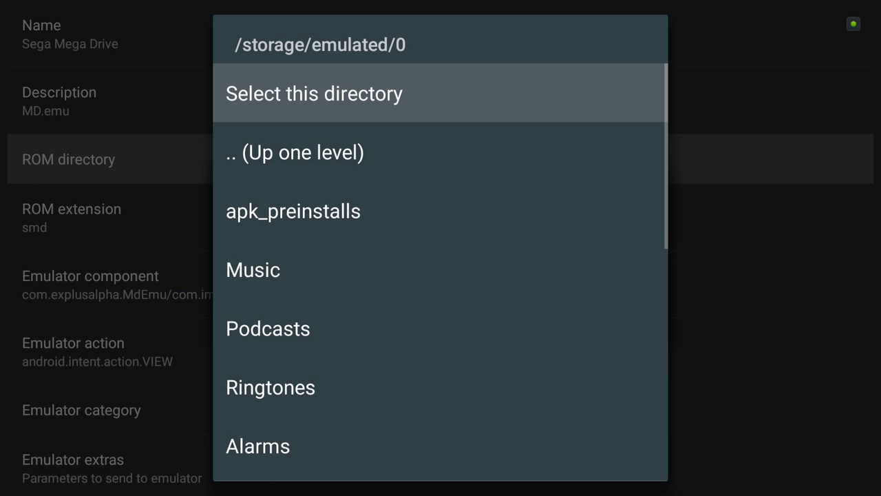
{"action": "key", "text": "Down"}
{"action": "key", "text": "Down"}
{"action": "key", "text": "Down"}
{"action": "key", "text": "Down"}
{"action": "key", "text": "Down"}
{"action": "key", "text": "Down"}
{"action": "key", "text": "Down"}
{"action": "key", "text": "Down"}
{"action": "key", "text": "Down"}
{"action": "key", "text": "Down"}
{"action": "key", "text": "Down"}
{"action": "key", "text": "Down"}
{"action": "key", "text": "Down"}
{"action": "key", "text": "Down"}
{"action": "key", "text": "Down"}
{"action": "key", "text": "Return"}
- Look through the roms subfolders for a Mega Drive folder, and return to the systems list without choosing a directory
{"action": "key", "text": "Down"}
{"action": "key", "text": "Down"}
{"action": "key", "text": "Down"}
{"action": "key", "text": "Down"}
{"action": "key", "text": "Down"}
{"action": "key", "text": "Down"}
{"action": "key", "text": "Down"}
{"action": "key", "text": "Down"}
{"action": "key", "text": "Down"}
{"action": "key", "text": "Down"}
{"action": "key", "text": "Down"}
{"action": "key", "text": "Down"}
{"action": "key", "text": "Down"}
{"action": "key", "text": "Down"}
{"action": "key", "text": "Down"}
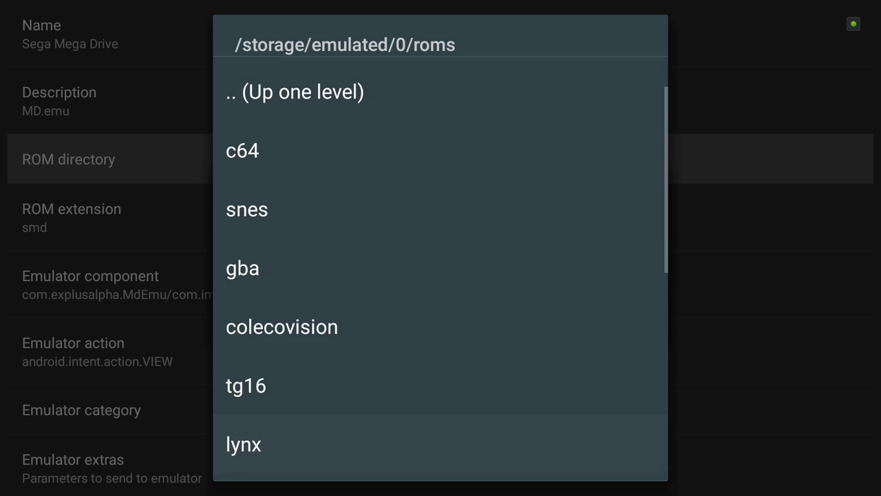
{"action": "key", "text": "Up"}
{"action": "key", "text": "Up"}
{"action": "key", "text": "Up"}
{"action": "key", "text": "Up"}
{"action": "key", "text": "Up"}
{"action": "key", "text": "Up"}
{"action": "key", "text": "Up"}
{"action": "key", "text": "Up"}
{"action": "key", "text": "Up"}
{"action": "key", "text": "Up"}
{"action": "key", "text": "Up"}
{"action": "key", "text": "Up"}
{"action": "key", "text": "Up"}
{"action": "key", "text": "Up"}
{"action": "key", "text": "Return"}
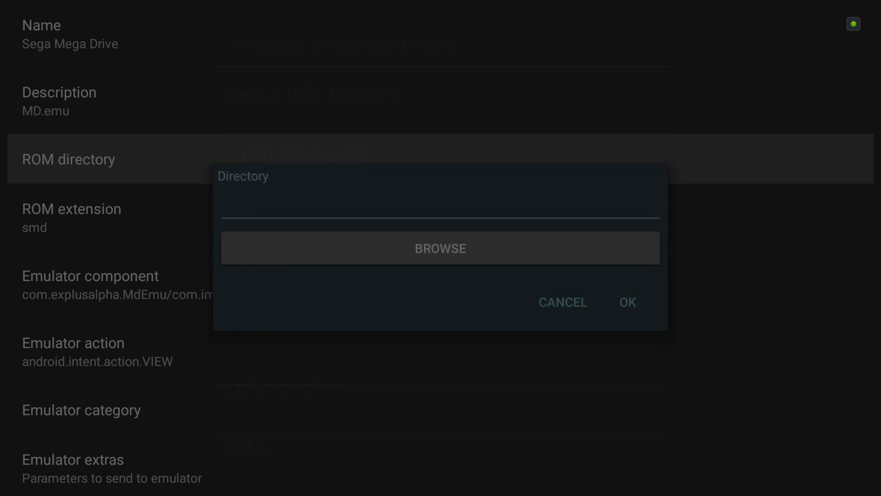
{"action": "key", "text": "Escape"}
{"action": "key", "text": "Escape"}
- Open the Nintendo DS system that uses DraStic and browse for its ROM directory in /storage/emulated/0/roms
{"action": "key", "text": "Down"}
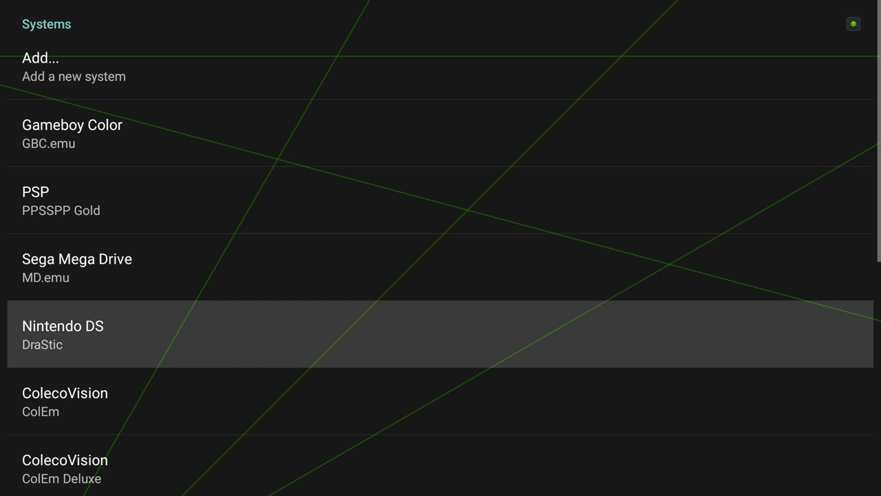
{"action": "key", "text": "Return"}
{"action": "key", "text": "Down"}
{"action": "key", "text": "Down"}
{"action": "key", "text": "Return"}
{"action": "key", "text": "Escape"}
{"action": "key", "text": "Down"}
{"action": "key", "text": "Return"}
{"action": "key", "text": "Down"}
{"action": "key", "text": "Down"}
{"action": "key", "text": "Down"}
{"action": "key", "text": "Down"}
{"action": "key", "text": "Down"}
{"action": "key", "text": "Down"}
{"action": "key", "text": "Down"}
{"action": "key", "text": "Down"}
{"action": "key", "text": "Down"}
{"action": "key", "text": "Down"}
{"action": "key", "text": "Down"}
{"action": "key", "text": "Down"}
{"action": "key", "text": "Down"}
{"action": "key", "text": "Down"}
{"action": "key", "text": "Down"}
{"action": "key", "text": "Return"}
- Choose the ds subfolder and save /storage/emulated/0/roms/ds as the Nintendo DS ROM directory
{"action": "key", "text": "Down"}
{"action": "key", "text": "Down"}
{"action": "key", "text": "Down"}
{"action": "key", "text": "Down"}
{"action": "key", "text": "Down"}
{"action": "key", "text": "Down"}
{"action": "key", "text": "Down"}
{"action": "key", "text": "Down"}
{"action": "key", "text": "Down"}
{"action": "key", "text": "Down"}
{"action": "key", "text": "Down"}
{"action": "key", "text": "Down"}
{"action": "key", "text": "Down"}
{"action": "key", "text": "Down"}
{"action": "key", "text": "Up"}
{"action": "key", "text": "Return"}
{"action": "key", "text": "Return"}
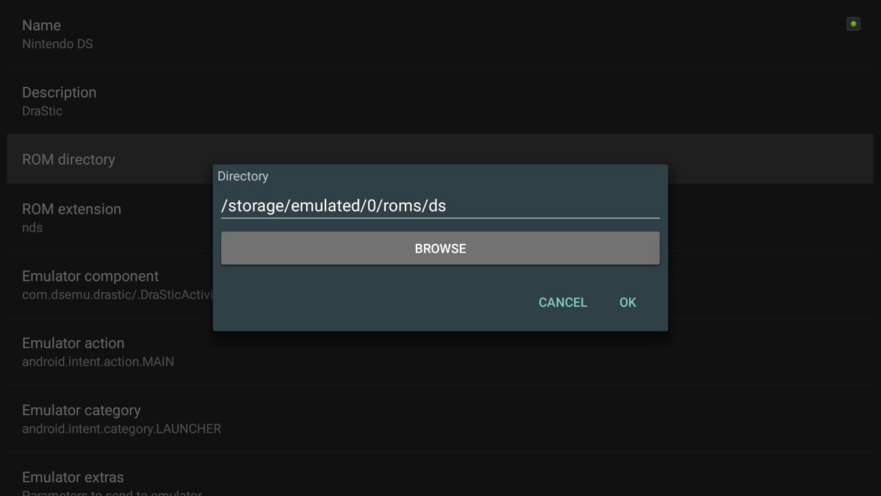
{"action": "key", "text": "Down"}
{"action": "key", "text": "Right"}
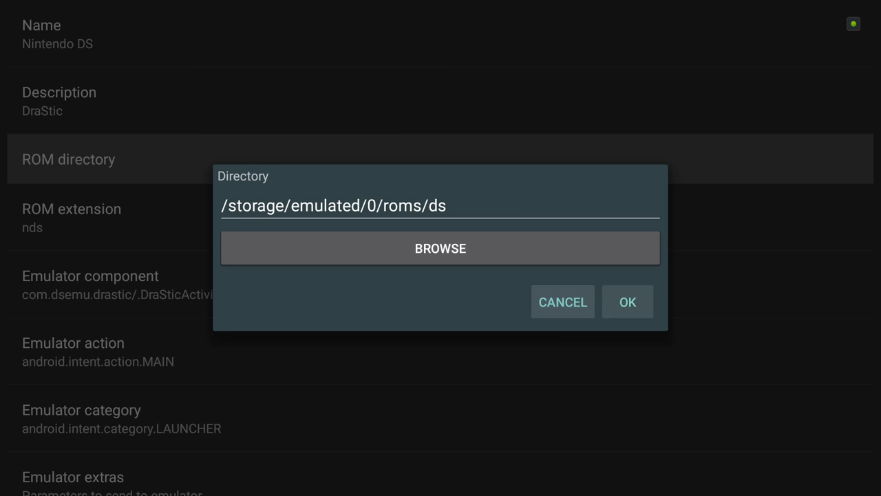
{"action": "key", "text": "Return"}
- Set the Nintendo DS ROM extension to nds,zip and return to the systems list
{"action": "key", "text": "Down"}
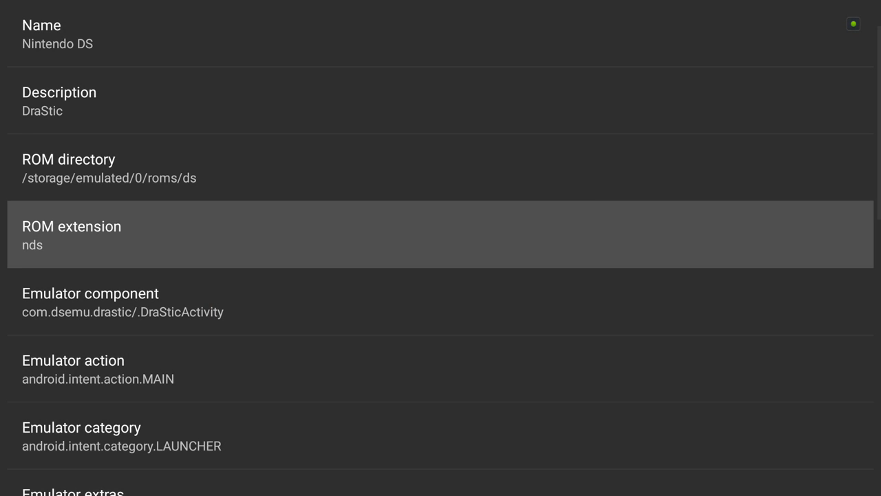
{"action": "key", "text": "Return"}
{"action": "key", "text": "Down"}
{"action": "key", "text": "Down"}
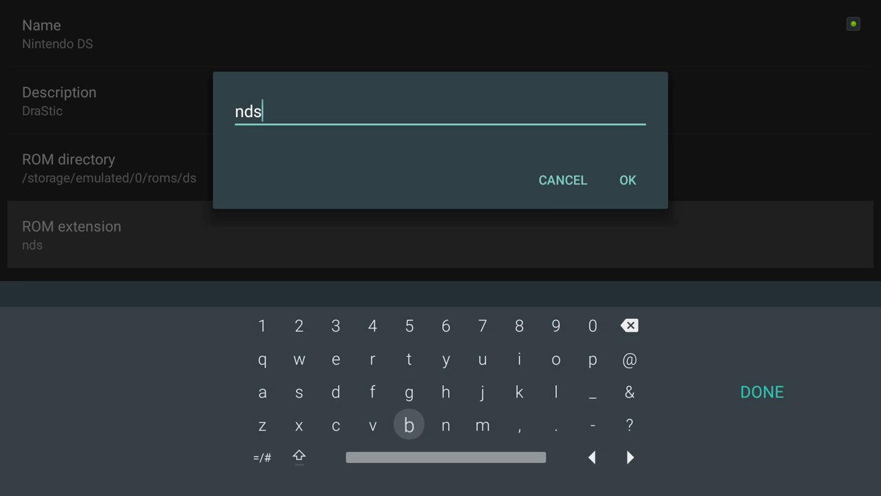
{"action": "key", "text": "Right"}
{"action": "key", "text": "Right"}
{"action": "key", "text": "Right"}
{"action": "key", "text": "Return"}
{"action": "key", "text": "Left"}
{"action": "key", "text": "Left"}
{"action": "key", "text": "Left"}
{"action": "key", "text": "Left"}
{"action": "key", "text": "Left"}
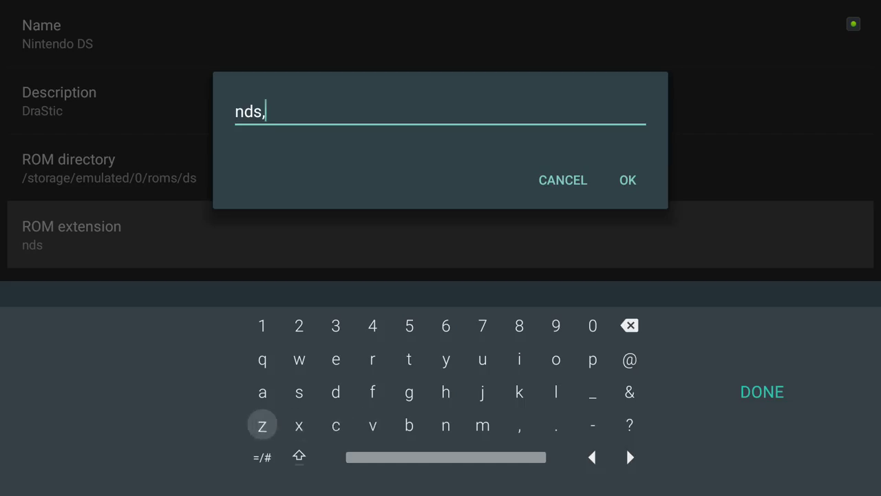
{"action": "key", "text": "Right"}
{"action": "key", "text": "Right"}
{"action": "key", "text": "Right"}
{"action": "key", "text": "Right"}
{"action": "key", "text": "Up"}
{"action": "key", "text": "Up"}
{"action": "key", "text": "Return"}
{"action": "key", "text": "Right"}
{"action": "key", "text": "Right"}
{"action": "key", "text": "Return"}
{"action": "key", "text": "Right"}
{"action": "key", "text": "Return"}
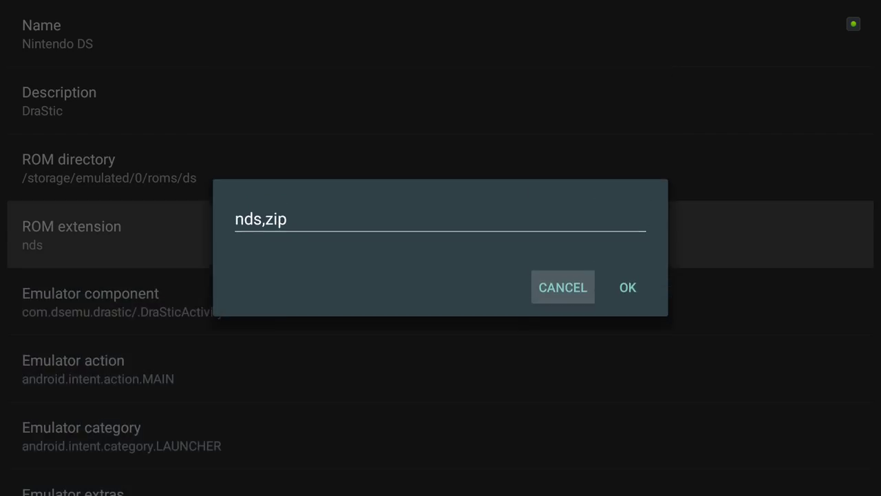
{"action": "key", "text": "Right"}
{"action": "key", "text": "Return"}
{"action": "key", "text": "Escape"}
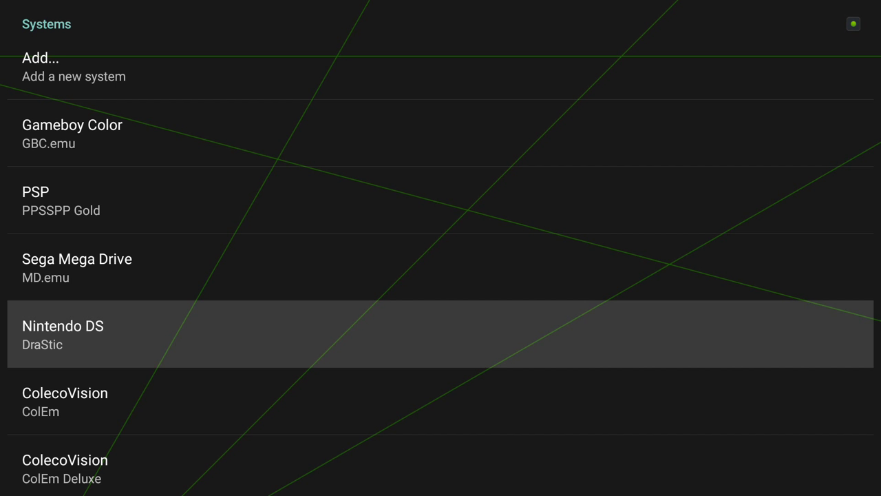
{"action": "key", "text": "Down"}
{"action": "key", "text": "Return"}
{"action": "key", "text": "Escape"}
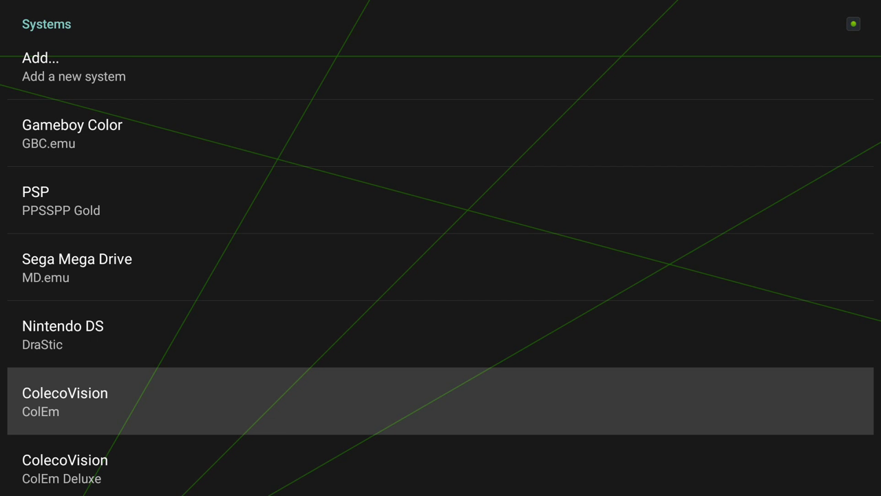
- Open the ColecoVision system that uses ColEm Deluxe and browse for its ROM directory in /storage/emulated/0/roms
{"action": "key", "text": "Down"}
{"action": "key", "text": "Return"}
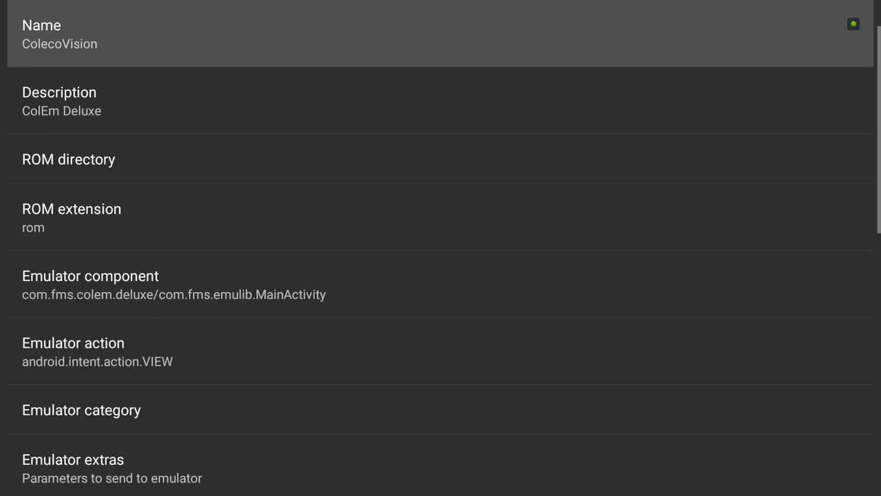
{"action": "key", "text": "Down"}
{"action": "key", "text": "Down"}
{"action": "key", "text": "Down"}
{"action": "key", "text": "Up"}
{"action": "key", "text": "Return"}
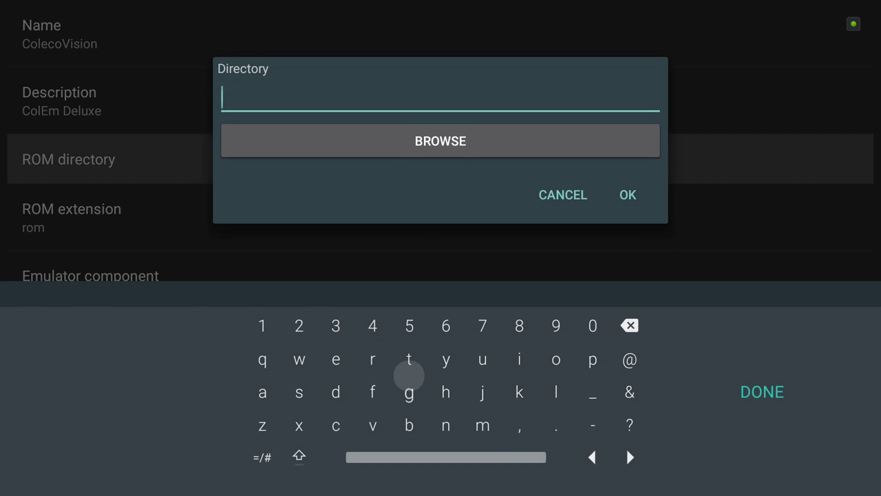
{"action": "key", "text": "Escape"}
{"action": "key", "text": "Return"}
{"action": "key", "text": "Down"}
{"action": "key", "text": "Down"}
{"action": "key", "text": "Down"}
{"action": "key", "text": "Down"}
{"action": "key", "text": "Down"}
{"action": "key", "text": "Down"}
{"action": "key", "text": "Down"}
{"action": "key", "text": "Down"}
{"action": "key", "text": "Down"}
{"action": "key", "text": "Down"}
{"action": "key", "text": "Down"}
{"action": "key", "text": "Return"}
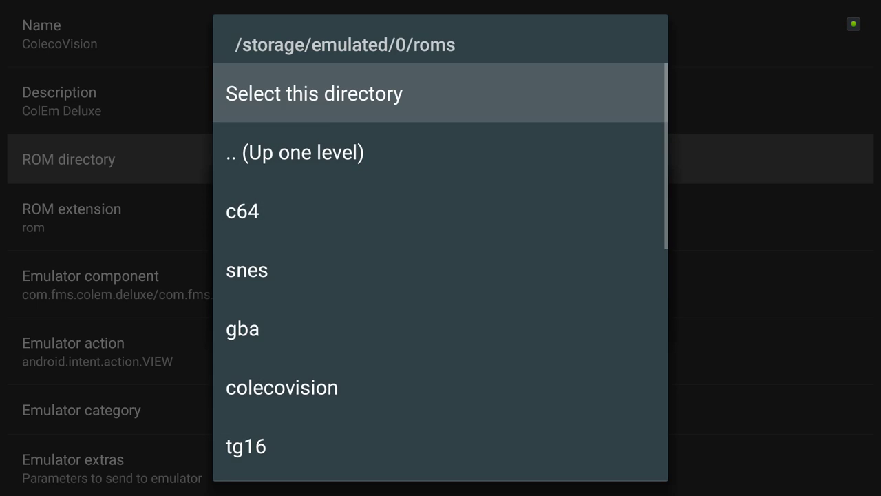
- Choose the colecovision subfolder and save /storage/emulated/0/roms/colecovision as the ColecoVision ROM directory
{"action": "key", "text": "Down"}
{"action": "key", "text": "Down"}
{"action": "key", "text": "Down"}
{"action": "key", "text": "Down"}
{"action": "key", "text": "Return"}
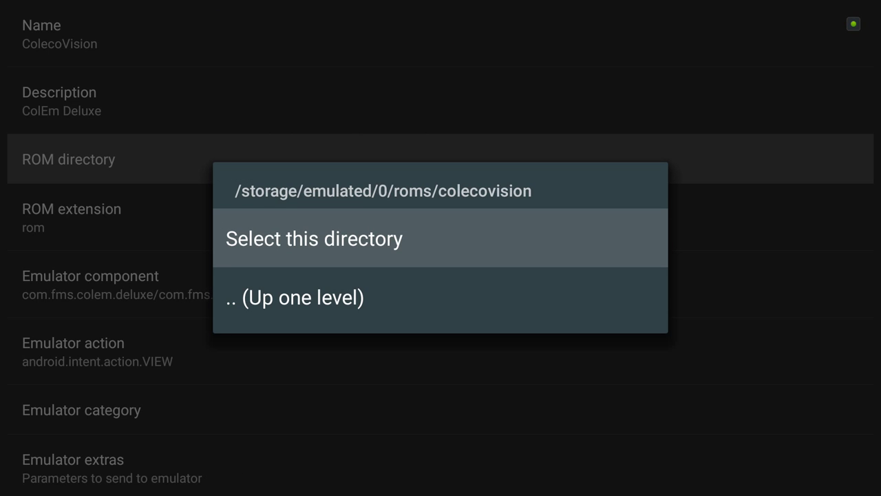
{"action": "key", "text": "Return"}
{"action": "key", "text": "Down"}
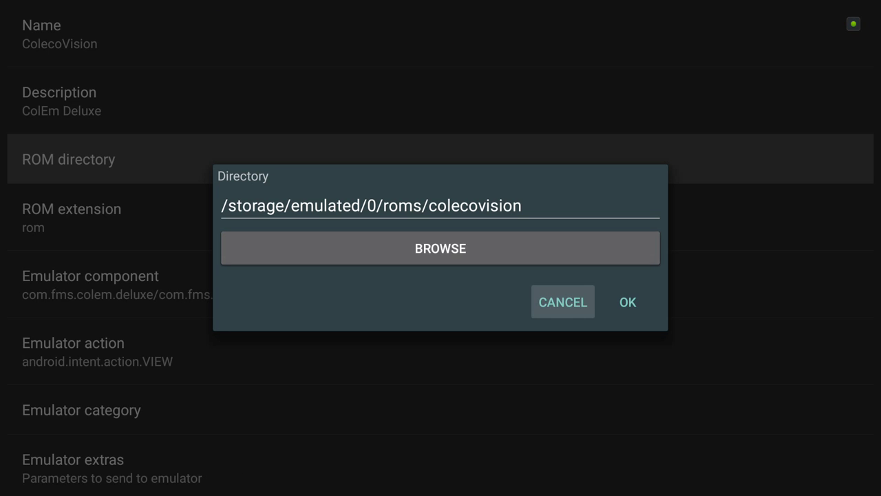
{"action": "key", "text": "Right"}
{"action": "key", "text": "Return"}
- Set the ColecoVision ROM extension to rom,col,zip and return to the systems list
{"action": "key", "text": "Down"}
{"action": "key", "text": "Return"}
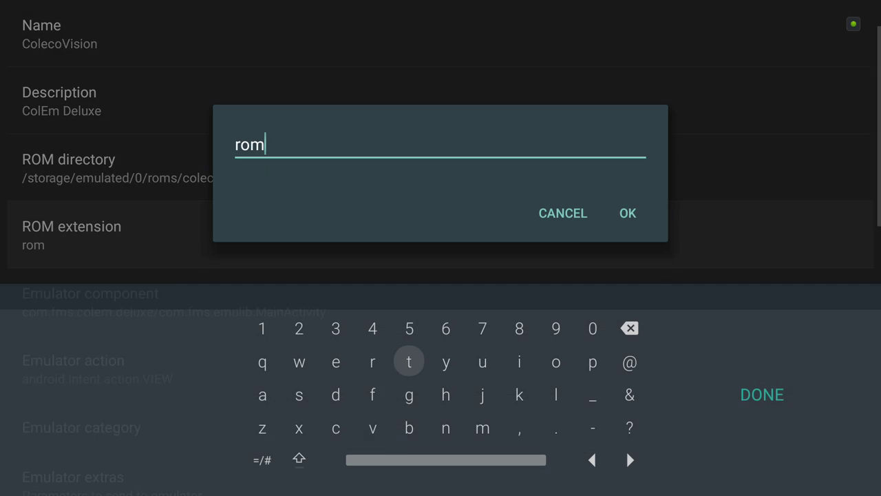
{"action": "key", "text": "Right"}
{"action": "key", "text": "Right"}
{"action": "key", "text": "Right"}
{"action": "key", "text": "Return"}
{"action": "key", "text": "Left"}
{"action": "key", "text": "Left"}
{"action": "key", "text": "Left"}
{"action": "key", "text": "Left"}
{"action": "key", "text": "Left"}
{"action": "key", "text": "Right"}
{"action": "key", "text": "Right"}
{"action": "key", "text": "Right"}
{"action": "key", "text": "Right"}
{"action": "key", "text": "Right"}
{"action": "key", "text": "Up"}
{"action": "key", "text": "Up"}
{"action": "key", "text": "Return"}
{"action": "key", "text": "Down"}
{"action": "key", "text": "Return"}
{"action": "key", "text": "Down"}
{"action": "key", "text": "Left"}
{"action": "key", "text": "Left"}
{"action": "key", "text": "Right"}
{"action": "key", "text": "Return"}
{"action": "key", "text": "Left"}
{"action": "key", "text": "Left"}
{"action": "key", "text": "Left"}
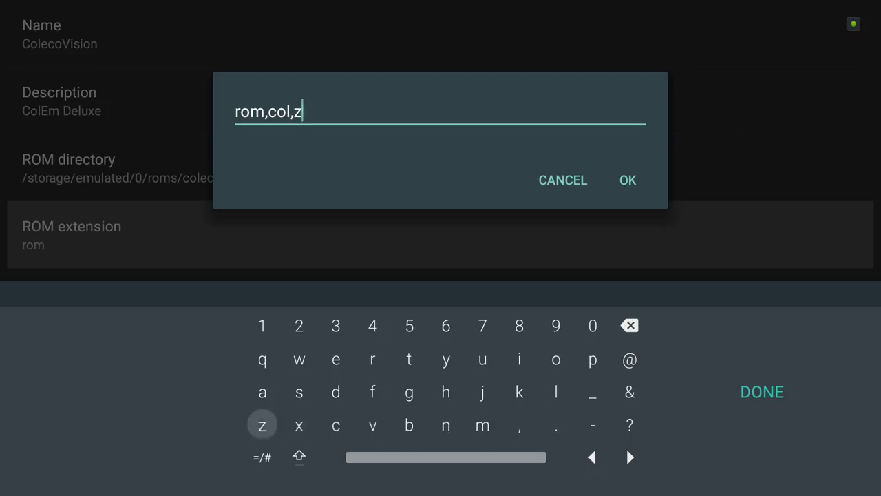
{"action": "key", "text": "Right"}
{"action": "key", "text": "Right"}
{"action": "key", "text": "Right"}
{"action": "key", "text": "Right"}
{"action": "key", "text": "Right"}
{"action": "key", "text": "Right"}
{"action": "key", "text": "Right"}
{"action": "key", "text": "Right"}
{"action": "key", "text": "Up"}
{"action": "key", "text": "Up"}
{"action": "key", "text": "Left"}
{"action": "key", "text": "Return"}
{"action": "key", "text": "Right"}
{"action": "key", "text": "Right"}
{"action": "key", "text": "Return"}
{"action": "key", "text": "Right"}
{"action": "key", "text": "Right"}
{"action": "key", "text": "Return"}
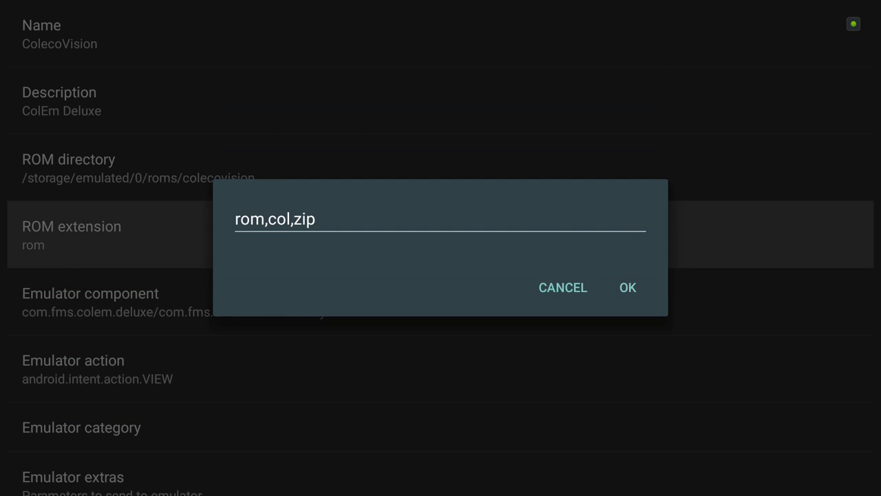
{"action": "key", "text": "Right"}
{"action": "key", "text": "Return"}
{"action": "key", "text": "Escape"}
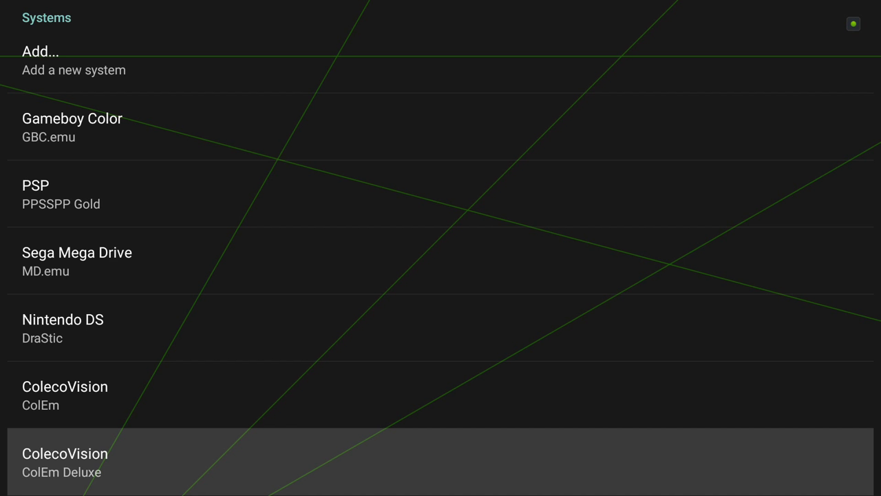
- Open the TurboGrafx 16 system that uses PCE.emu and browse for its ROM directory in /storage/emulated/0/roms
{"action": "key", "text": "Down"}
{"action": "key", "text": "Down"}
{"action": "key", "text": "Up"}
{"action": "key", "text": "Return"}
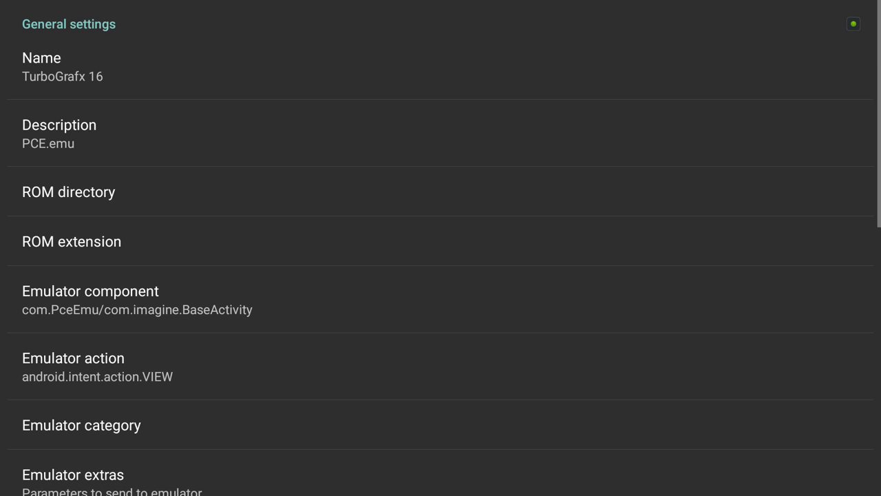
{"action": "key", "text": "Down"}
{"action": "key", "text": "Down"}
{"action": "key", "text": "Down"}
{"action": "key", "text": "Down"}
{"action": "key", "text": "Up"}
{"action": "key", "text": "Return"}
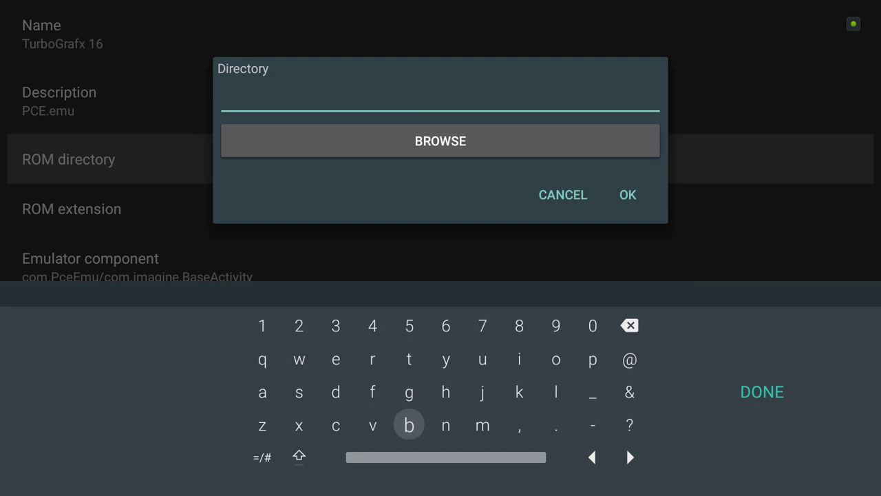
{"action": "key", "text": "Escape"}
{"action": "key", "text": "Down"}
{"action": "key", "text": "Return"}
{"action": "key", "text": "Down"}
{"action": "key", "text": "Down"}
{"action": "key", "text": "Down"}
{"action": "key", "text": "Down"}
{"action": "key", "text": "Down"}
{"action": "key", "text": "Down"}
{"action": "key", "text": "Down"}
{"action": "key", "text": "Down"}
{"action": "key", "text": "Down"}
{"action": "key", "text": "Down"}
{"action": "key", "text": "Down"}
{"action": "key", "text": "Down"}
{"action": "key", "text": "Down"}
{"action": "key", "text": "Down"}
{"action": "key", "text": "Down"}
{"action": "key", "text": "Return"}
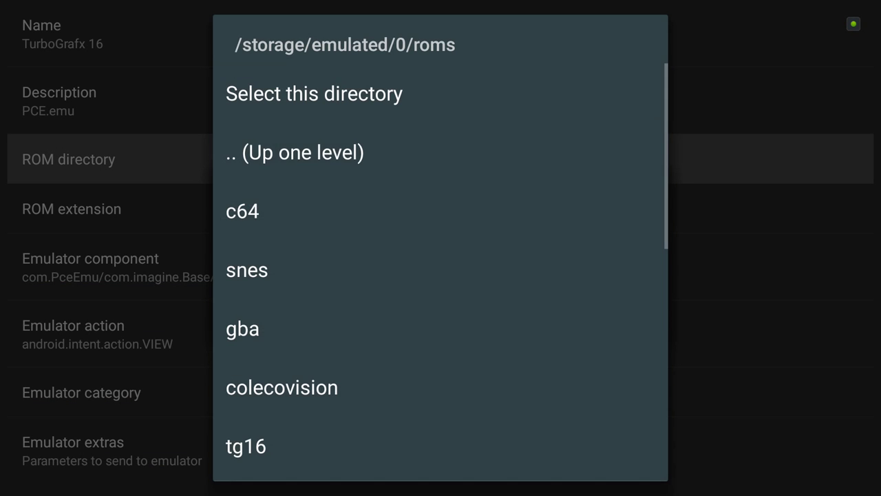
- Choose the tg16 subfolder and save /storage/emulated/0/roms/tg16 as the TurboGrafx 16 ROM directory
{"action": "key", "text": "Down"}
{"action": "key", "text": "Down"}
{"action": "key", "text": "Down"}
{"action": "key", "text": "Down"}
{"action": "key", "text": "Down"}
{"action": "key", "text": "Down"}
{"action": "key", "text": "Down"}
{"action": "key", "text": "Down"}
{"action": "key", "text": "Down"}
{"action": "key", "text": "Down"}
{"action": "key", "text": "Down"}
{"action": "key", "text": "Down"}
{"action": "key", "text": "Down"}
{"action": "key", "text": "Down"}
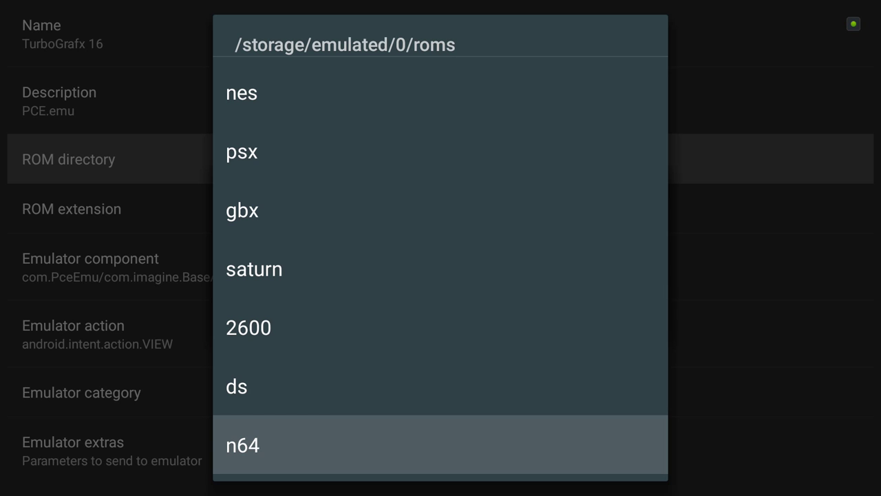
{"action": "key", "text": "Up"}
{"action": "key", "text": "Up"}
{"action": "key", "text": "Up"}
{"action": "key", "text": "Up"}
{"action": "key", "text": "Up"}
{"action": "key", "text": "Up"}
{"action": "key", "text": "Up"}
{"action": "key", "text": "Up"}
{"action": "key", "text": "Up"}
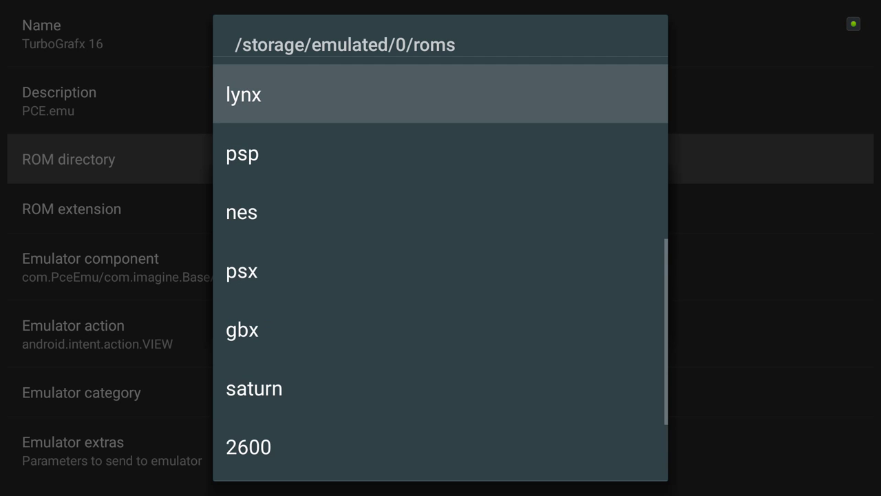
{"action": "key", "text": "Up"}
{"action": "key", "text": "Down"}
{"action": "key", "text": "Return"}
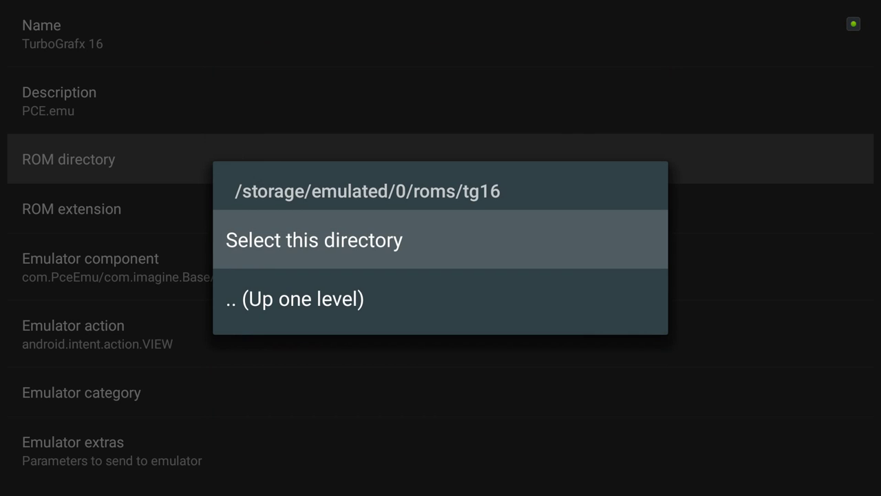
{"action": "key", "text": "Return"}
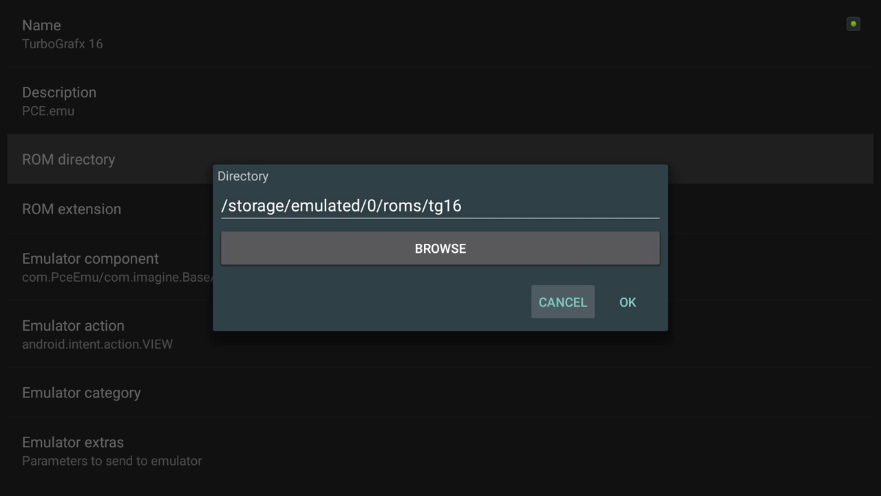
{"action": "key", "text": "Right"}
{"action": "key", "text": "Return"}
- Leave ARC Browser, switch to ES File Explorer and open the tg16 folder inside roms
{"action": "key", "text": "Down"}
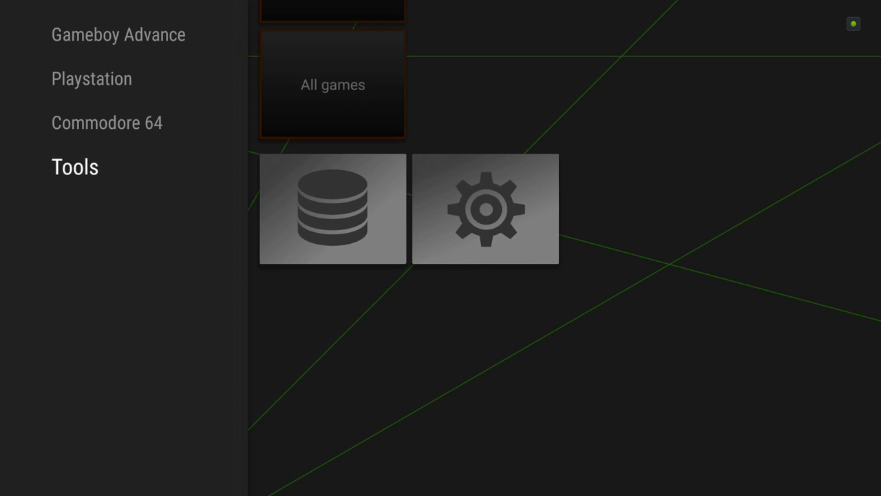
{"action": "key", "text": "Escape"}
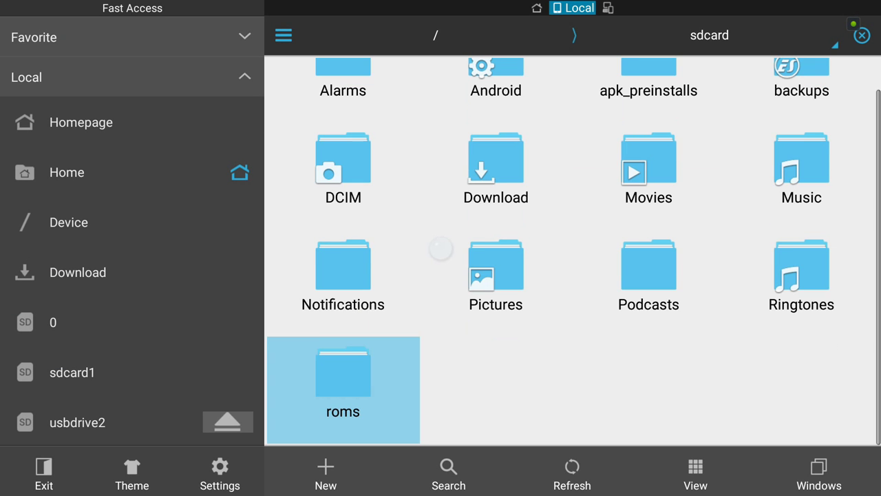
{"action": "key", "text": "Return"}
{"action": "key", "text": "Right"}
{"action": "key", "text": "Right"}
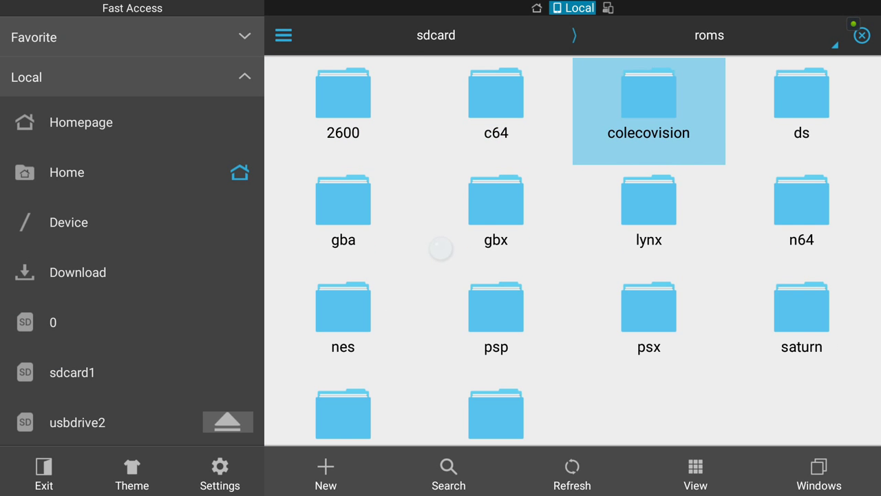
{"action": "key", "text": "Down"}
{"action": "key", "text": "Left"}
{"action": "key", "text": "Left"}
{"action": "key", "text": "Down"}
{"action": "key", "text": "Down"}
{"action": "key", "text": "Down"}
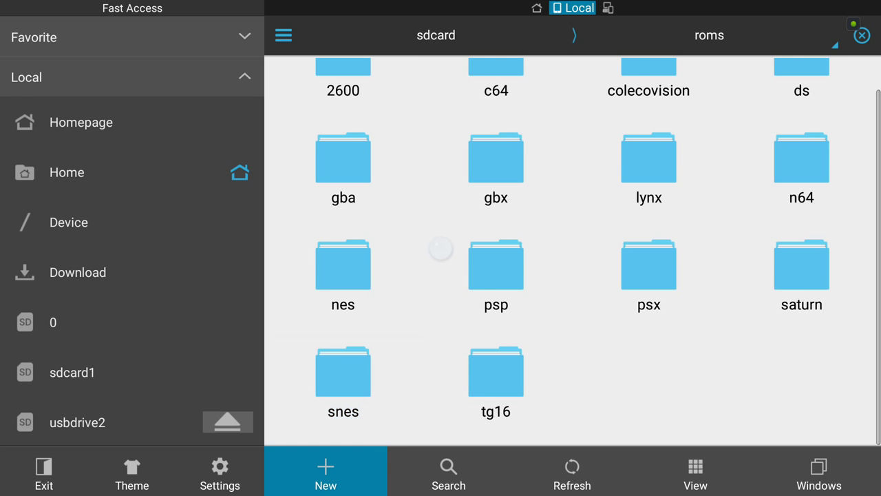
{"action": "key", "text": "Up"}
{"action": "key", "text": "Right"}
{"action": "key", "text": "Return"}
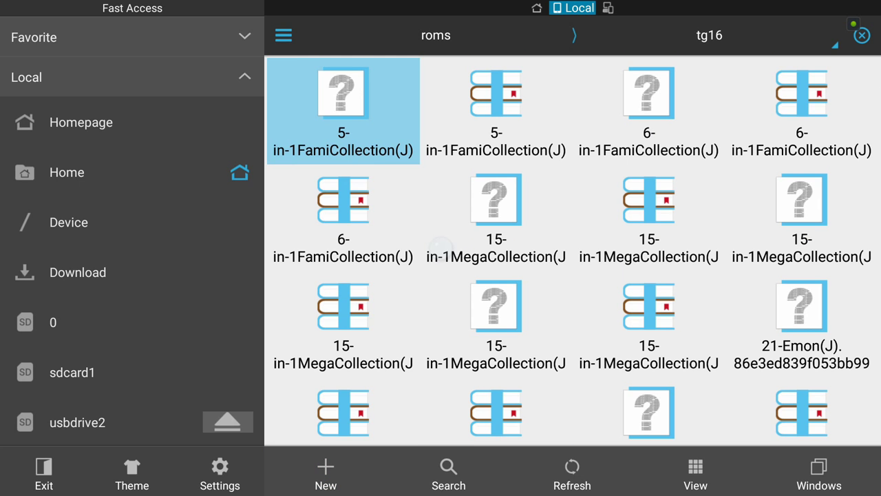
- Look through the files in the tg16 folder to check which file extensions the TurboGrafx 16 ROMs use
{"action": "key", "text": "Right"}
{"action": "key", "text": "Right"}
{"action": "key", "text": "Right"}
{"action": "key", "text": "Left"}
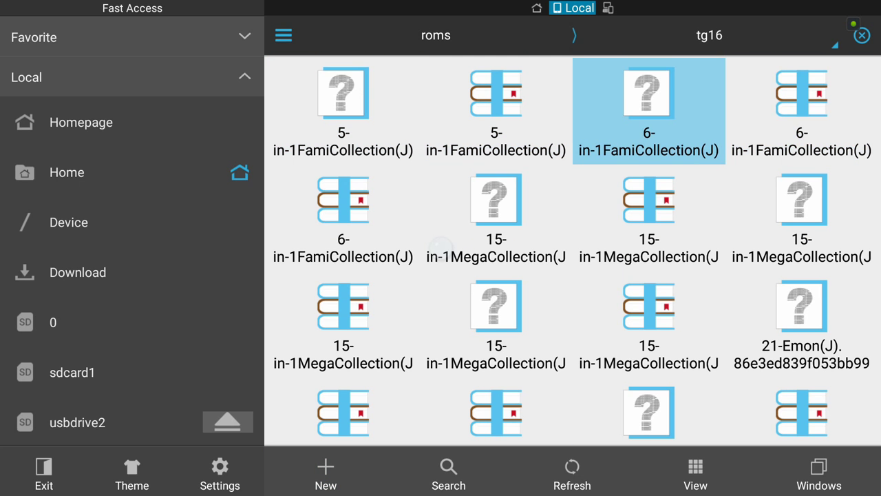
{"action": "key", "text": "Down"}
{"action": "key", "text": "Down"}
{"action": "key", "text": "Down"}
{"action": "key", "text": "Down"}
{"action": "key", "text": "Down"}
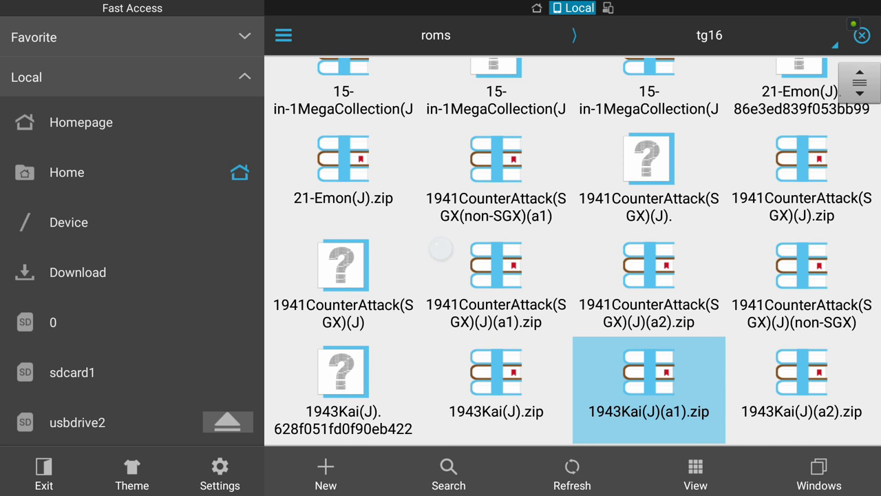
{"action": "key", "text": "Down"}
{"action": "key", "text": "Down"}
{"action": "key", "text": "Down"}
{"action": "key", "text": "Down"}
{"action": "key", "text": "Down"}
{"action": "key", "text": "Down"}
{"action": "key", "text": "Down"}
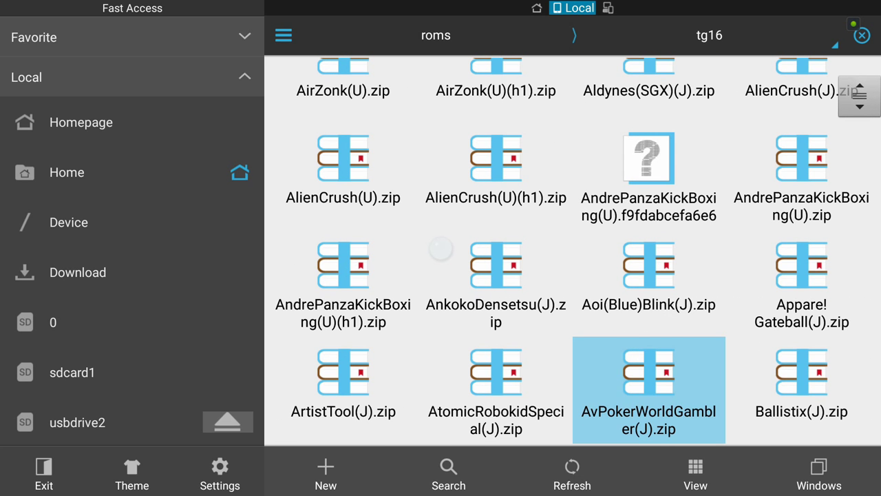
{"action": "key", "text": "Down"}
{"action": "key", "text": "Down"}
- Close ES File Explorer and reopen ARC Browser from the SHIELD home screen
{"action": "key", "text": "Escape"}
{"action": "key", "text": "Escape"}
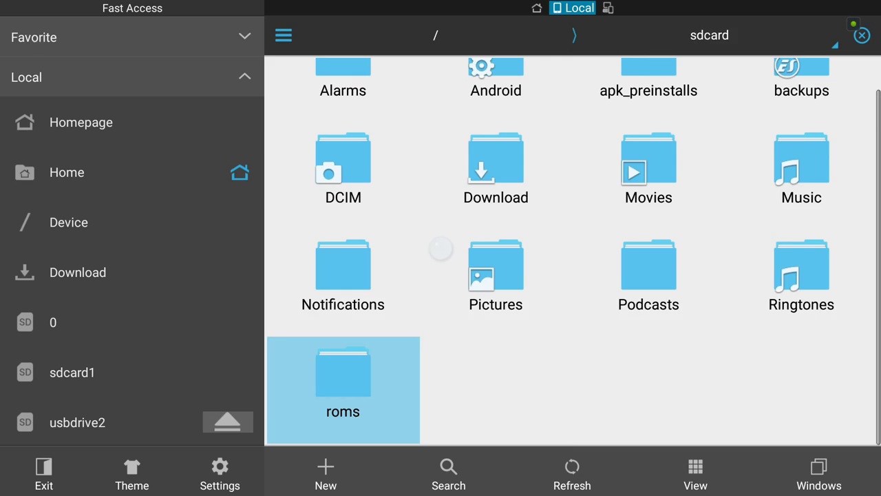
{"action": "key", "text": "Escape"}
{"action": "key", "text": "Escape"}
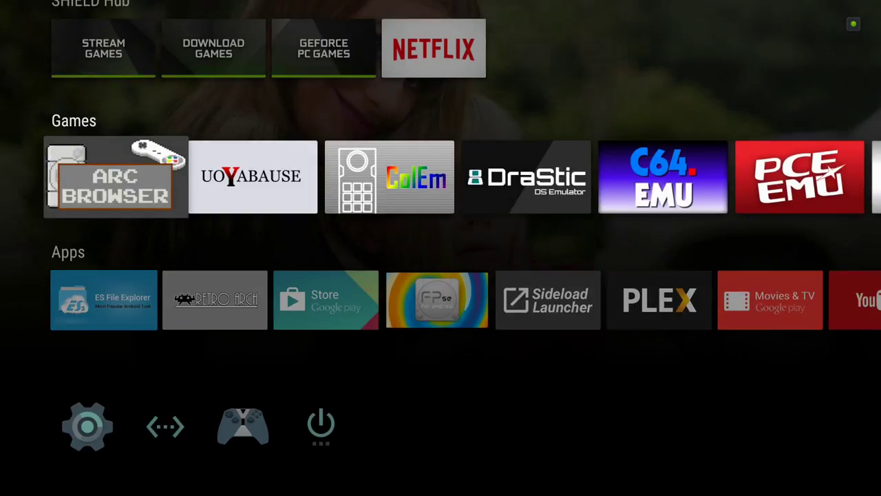
{"action": "key", "text": "Return"}
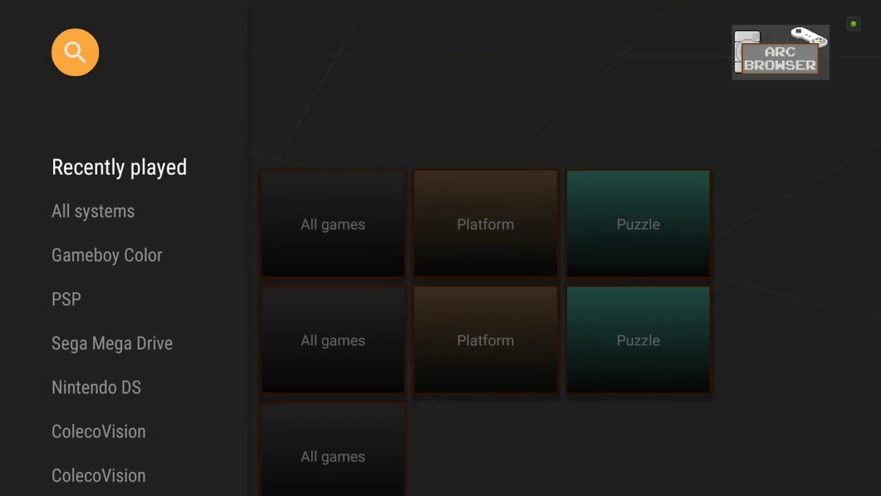
- Open the settings from the Tools section and bring up the TurboGrafx 16 system entry that uses PCE.emu
{"action": "key", "text": "Down"}
{"action": "key", "text": "Down"}
{"action": "key", "text": "Down"}
{"action": "key", "text": "Down"}
{"action": "key", "text": "Down"}
{"action": "key", "text": "Down"}
{"action": "key", "text": "Down"}
{"action": "key", "text": "Down"}
{"action": "key", "text": "Down"}
{"action": "key", "text": "Down"}
{"action": "key", "text": "Down"}
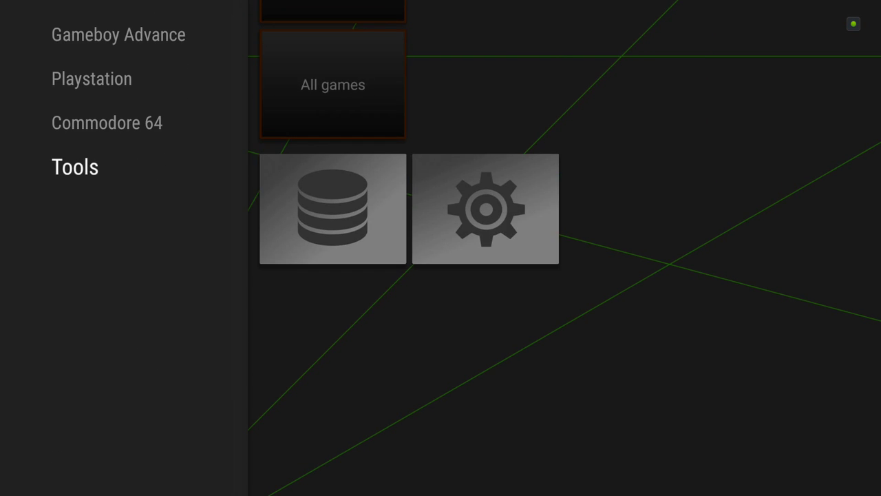
{"action": "key", "text": "Right"}
{"action": "key", "text": "Return"}
{"action": "key", "text": "Down"}
{"action": "key", "text": "Down"}
{"action": "key", "text": "Down"}
{"action": "key", "text": "Down"}
{"action": "key", "text": "Down"}
{"action": "key", "text": "Down"}
{"action": "key", "text": "Down"}
{"action": "key", "text": "Down"}
{"action": "key", "text": "Down"}
{"action": "key", "text": "Up"}
{"action": "key", "text": "Up"}
{"action": "key", "text": "Return"}
- Set the TurboGrafx 16 ROM extension to zip and confirm it
{"action": "key", "text": "Down"}
{"action": "key", "text": "Down"}
{"action": "key", "text": "Down"}
{"action": "key", "text": "Return"}
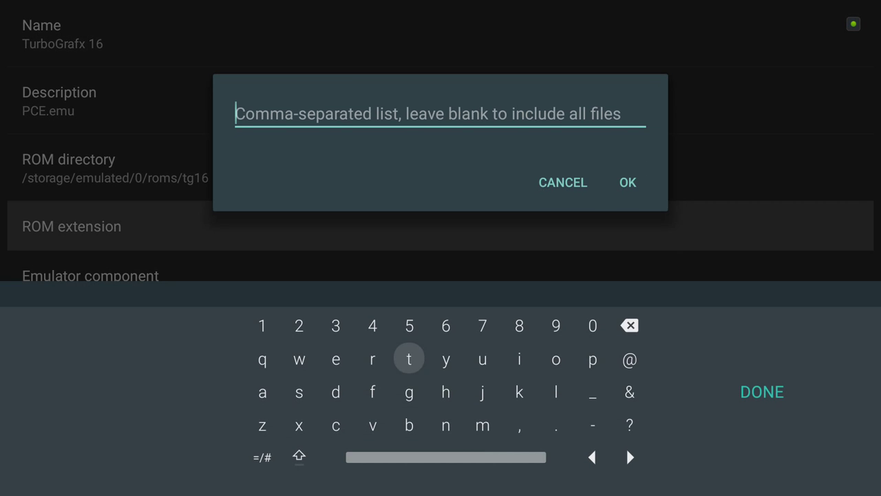
{"action": "key", "text": "Down"}
{"action": "key", "text": "Down"}
{"action": "key", "text": "Left"}
{"action": "key", "text": "Return"}
{"action": "key", "text": "Right"}
{"action": "key", "text": "Right"}
{"action": "key", "text": "Right"}
{"action": "key", "text": "Right"}
{"action": "key", "text": "Right"}
{"action": "key", "text": "Right"}
{"action": "key", "text": "Right"}
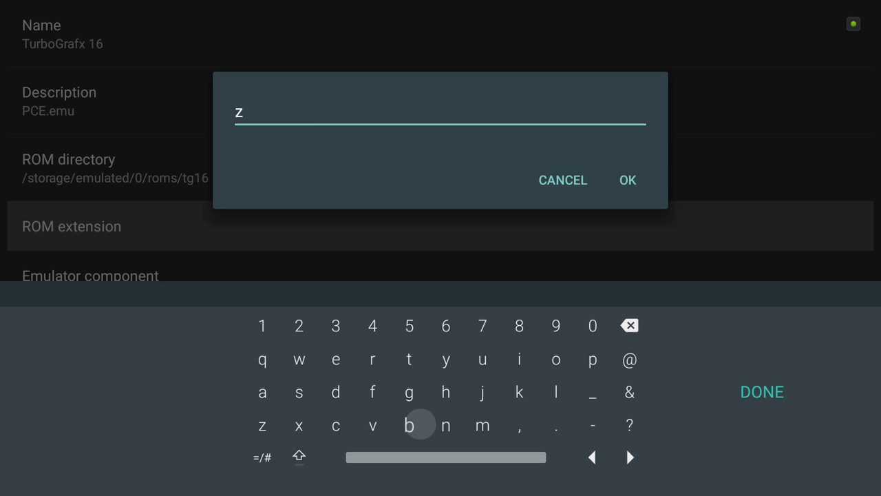
{"action": "key", "text": "Up"}
{"action": "key", "text": "Return"}
{"action": "key", "text": "Right"}
{"action": "key", "text": "Right"}
{"action": "key", "text": "Return"}
{"action": "key", "text": "Right"}
{"action": "key", "text": "Right"}
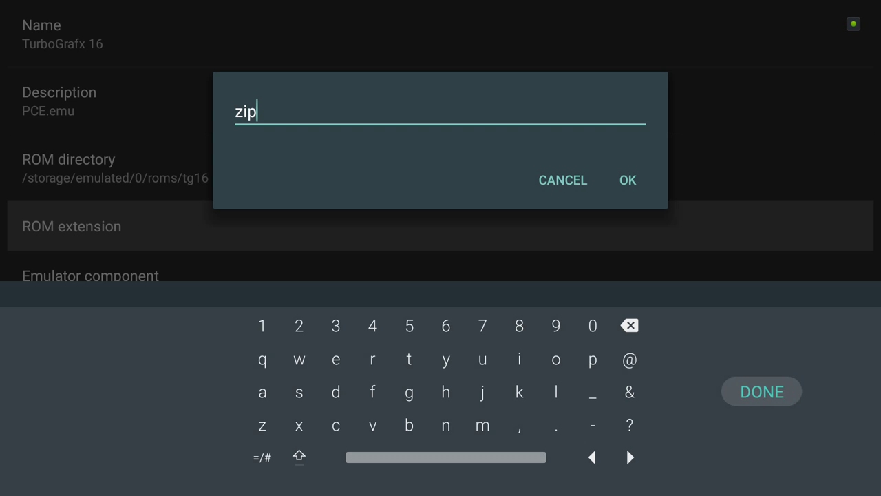
{"action": "key", "text": "Return"}
{"action": "key", "text": "Right"}
{"action": "key", "text": "Return"}
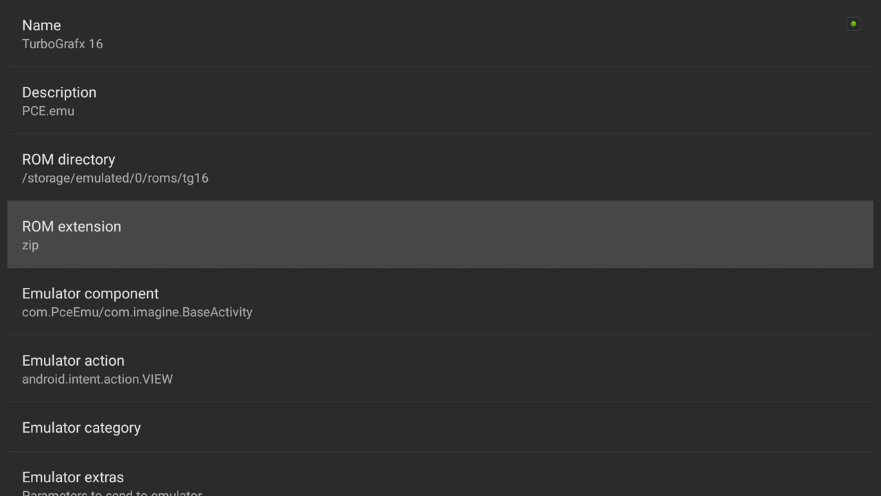
- Return to the systems list and open the Atari 2600 entry that uses 2600.emu
{"action": "key", "text": "Escape"}
{"action": "key", "text": "Down"}
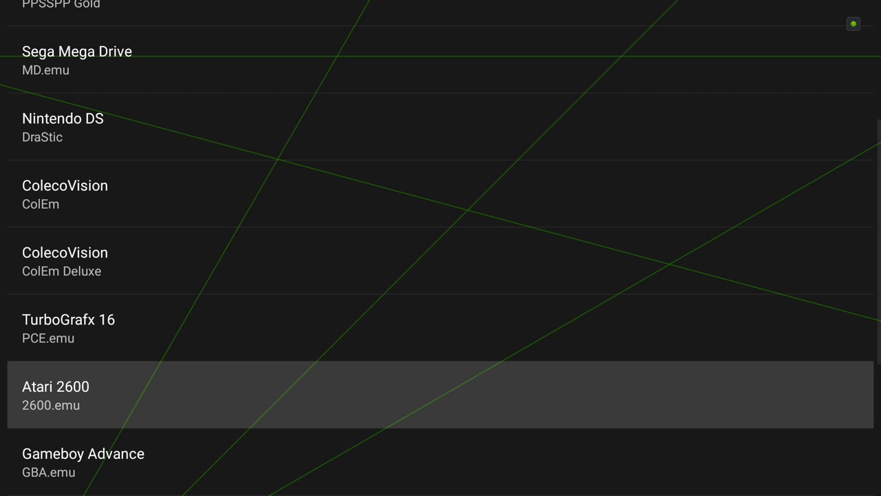
{"action": "key", "text": "Return"}
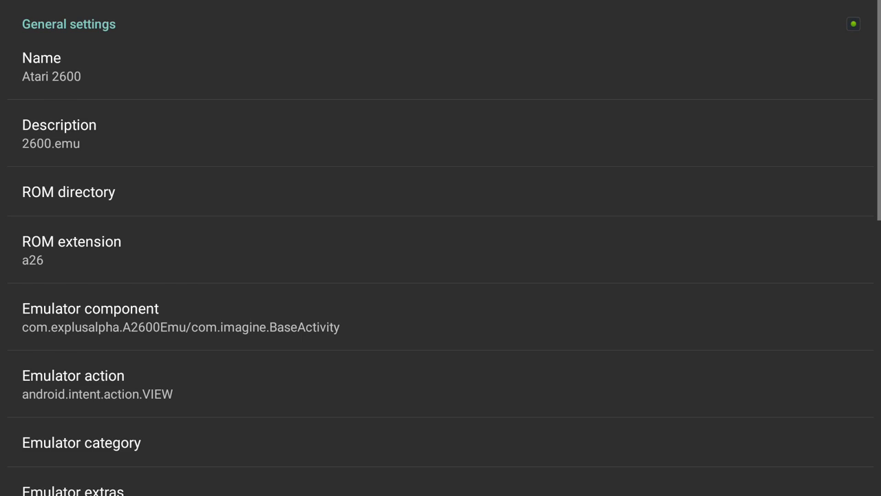
- Open the Atari 2600 ROM directory setting and browse to /storage/emulated/0/roms
{"action": "key", "text": "Down"}
{"action": "key", "text": "Down"}
{"action": "key", "text": "Down"}
{"action": "key", "text": "Return"}
{"action": "key", "text": "Down"}
{"action": "key", "text": "Down"}
{"action": "key", "text": "Escape"}
{"action": "key", "text": "Return"}
{"action": "key", "text": "Down"}
{"action": "key", "text": "Down"}
{"action": "key", "text": "Down"}
{"action": "key", "text": "Down"}
{"action": "key", "text": "Down"}
{"action": "key", "text": "Down"}
{"action": "key", "text": "Down"}
{"action": "key", "text": "Down"}
{"action": "key", "text": "Down"}
{"action": "key", "text": "Down"}
{"action": "key", "text": "Down"}
{"action": "key", "text": "Down"}
{"action": "key", "text": "Down"}
{"action": "key", "text": "Down"}
{"action": "key", "text": "Down"}
{"action": "key", "text": "Return"}
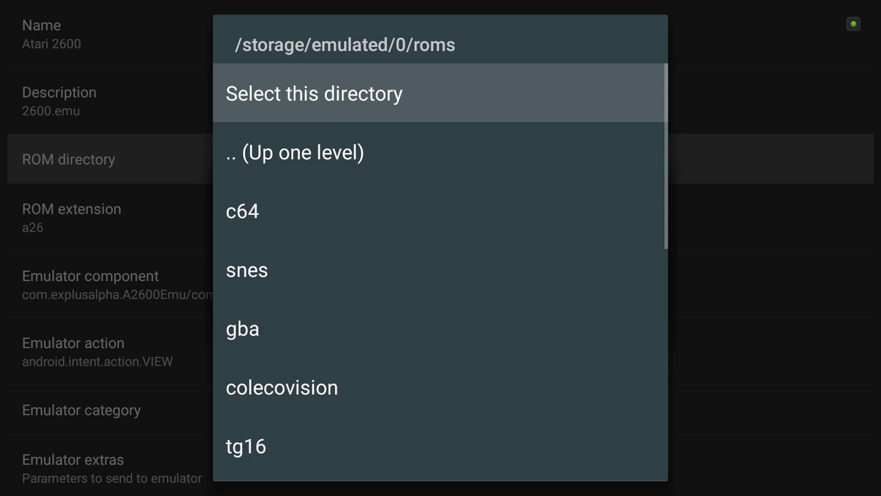
- Choose the 2600 subfolder and save /storage/emulated/0/roms/2600 as the Atari 2600 ROM directory
{"action": "key", "text": "Down"}
{"action": "key", "text": "Down"}
{"action": "key", "text": "Down"}
{"action": "key", "text": "Down"}
{"action": "key", "text": "Down"}
{"action": "key", "text": "Down"}
{"action": "key", "text": "Down"}
{"action": "key", "text": "Down"}
{"action": "key", "text": "Down"}
{"action": "key", "text": "Down"}
{"action": "key", "text": "Down"}
{"action": "key", "text": "Down"}
{"action": "key", "text": "Down"}
{"action": "key", "text": "Down"}
{"action": "key", "text": "Up"}
{"action": "key", "text": "Return"}
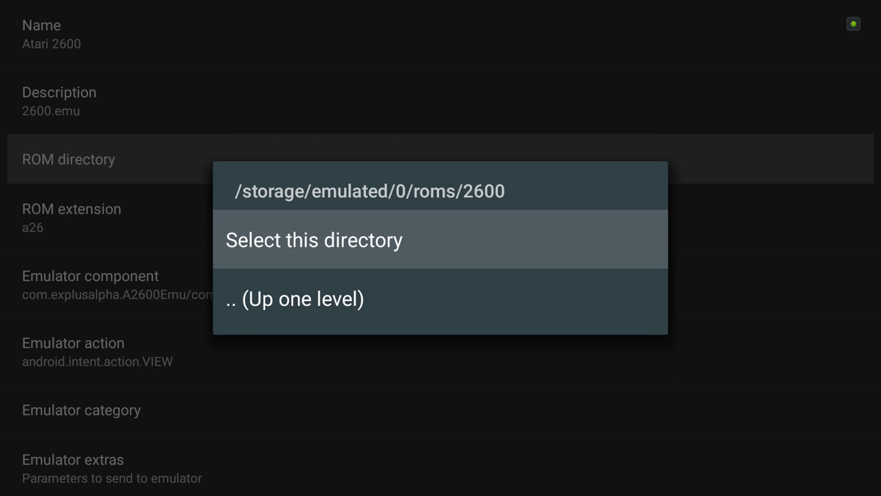
{"action": "key", "text": "Return"}
{"action": "key", "text": "Down"}
{"action": "key", "text": "Right"}
{"action": "key", "text": "Return"}
- Add bin to the Atari 2600 ROM extensions so the list reads a26,bin, and confirm it
{"action": "key", "text": "Down"}
{"action": "key", "text": "Return"}
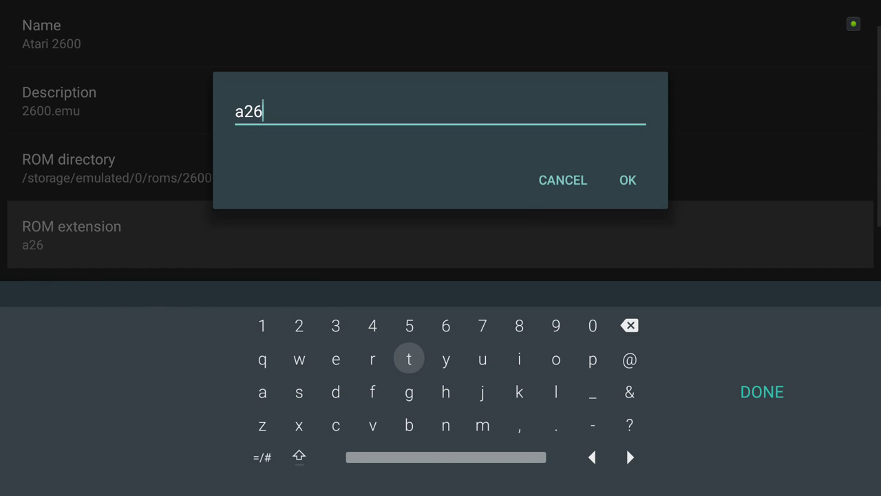
{"action": "key", "text": "Down"}
{"action": "key", "text": "Down"}
{"action": "key", "text": "Right"}
{"action": "key", "text": "Right"}
{"action": "key", "text": "Right"}
{"action": "key", "text": "Return"}
{"action": "key", "text": "Left"}
{"action": "key", "text": "Left"}
{"action": "key", "text": "Left"}
{"action": "key", "text": "Left"}
{"action": "key", "text": "Left"}
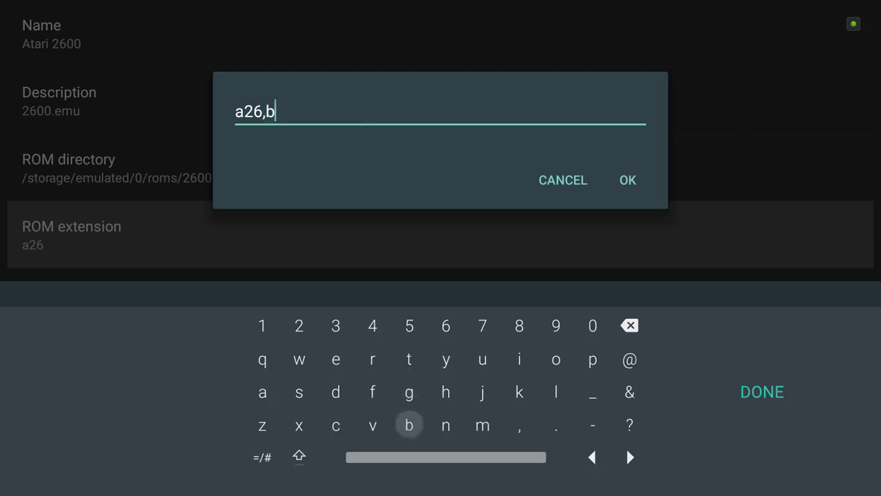
{"action": "type", "text": "b"}
{"action": "key", "text": "Right"}
{"action": "key", "text": "Right"}
{"action": "key", "text": "Return"}
{"action": "key", "text": "Down"}
{"action": "key", "text": "Left"}
{"action": "key", "text": "Down"}
{"action": "key", "text": "Left"}
{"action": "key", "text": "Return"}
{"action": "key", "text": "Right"}
{"action": "key", "text": "Right"}
{"action": "key", "text": "Right"}
{"action": "key", "text": "Right"}
{"action": "key", "text": "Right"}
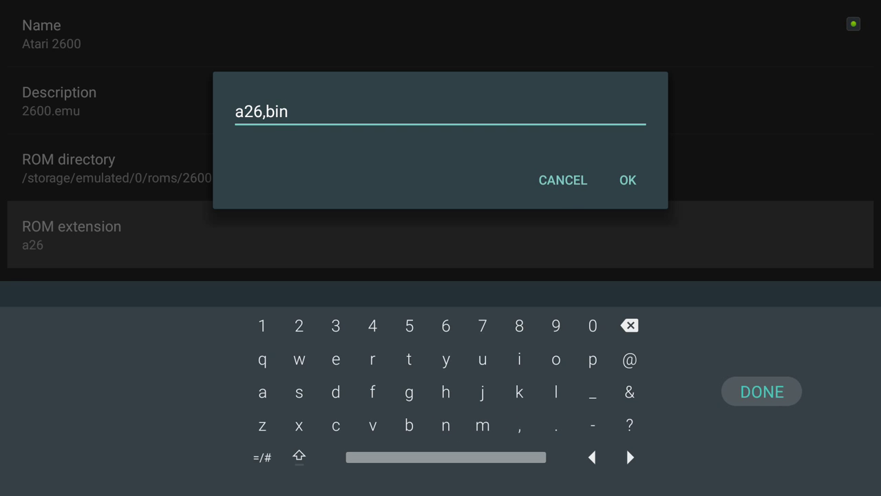
{"action": "key", "text": "Return"}
{"action": "key", "text": "Down"}
{"action": "key", "text": "Right"}
{"action": "key", "text": "Return"}
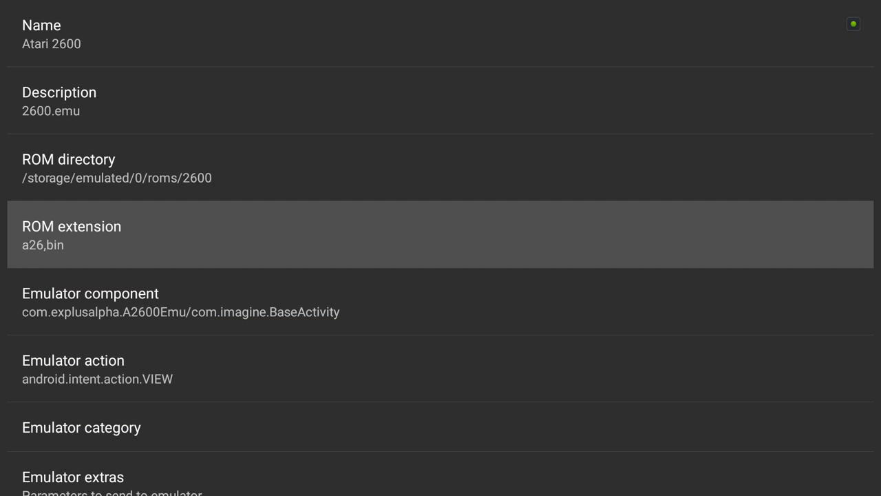
- Go back to the systems list and open the Gameboy Advance entry that uses GBA.emu
{"action": "key", "text": "Escape"}
{"action": "key", "text": "Down"}
{"action": "key", "text": "Return"}
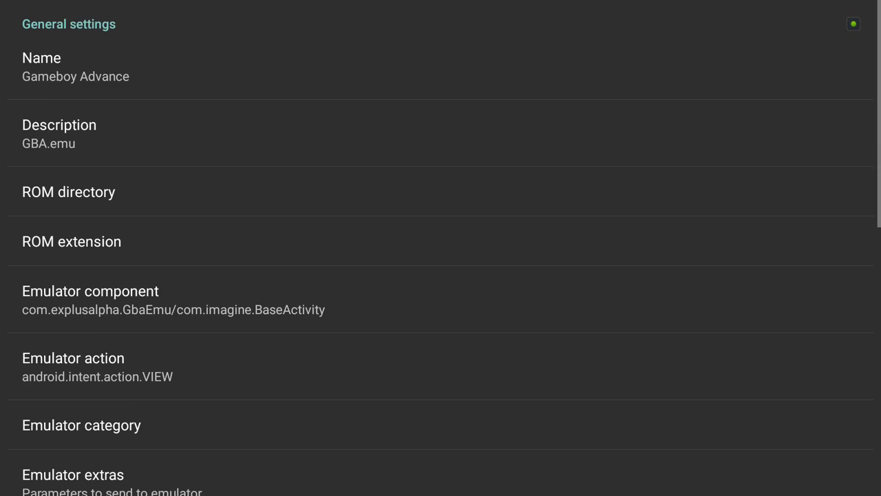
- Open the Gameboy Advance ROM directory setting and browse to /storage/emulated/0/roms
{"action": "key", "text": "Down"}
{"action": "key", "text": "Down"}
{"action": "key", "text": "Return"}
{"action": "key", "text": "Down"}
{"action": "key", "text": "Escape"}
{"action": "key", "text": "Down"}
{"action": "key", "text": "Down"}
{"action": "key", "text": "Up"}
{"action": "key", "text": "Return"}
{"action": "key", "text": "Down"}
{"action": "key", "text": "Down"}
{"action": "key", "text": "Down"}
{"action": "key", "text": "Down"}
{"action": "key", "text": "Down"}
{"action": "key", "text": "Down"}
{"action": "key", "text": "Down"}
{"action": "key", "text": "Down"}
{"action": "key", "text": "Down"}
{"action": "key", "text": "Down"}
{"action": "key", "text": "Down"}
{"action": "key", "text": "Down"}
{"action": "key", "text": "Down"}
{"action": "key", "text": "Down"}
{"action": "key", "text": "Down"}
{"action": "key", "text": "Return"}
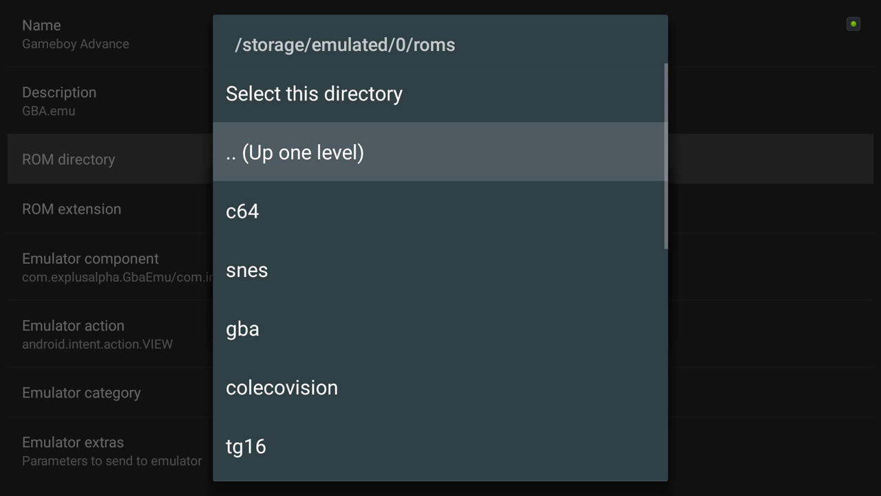
- Choose the gba subfolder and save /storage/emulated/0/roms/gba as the Gameboy Advance ROM directory
{"action": "key", "text": "Down"}
{"action": "key", "text": "Down"}
{"action": "key", "text": "Down"}
{"action": "key", "text": "Return"}
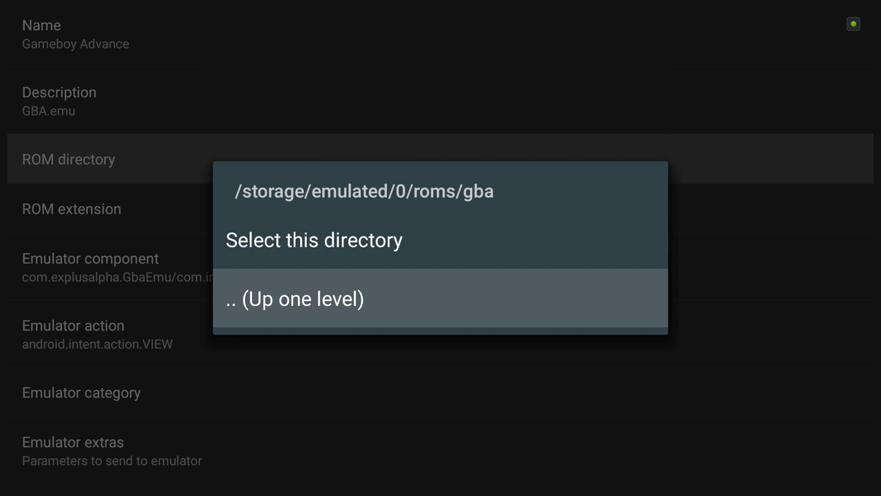
{"action": "key", "text": "Return"}
{"action": "key", "text": "Down"}
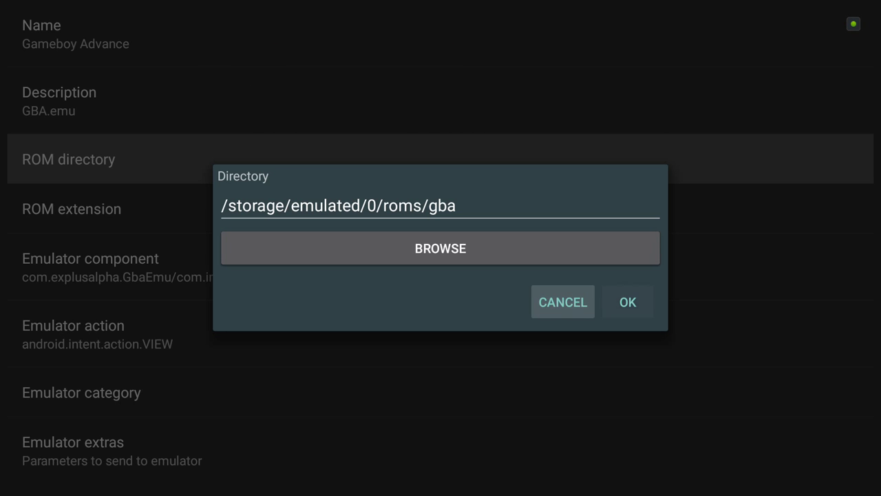
{"action": "key", "text": "Right"}
{"action": "key", "text": "Return"}
- Set the Gameboy Advance ROM extensions to gba,zip and confirm the list
{"action": "key", "text": "Down"}
{"action": "key", "text": "Return"}
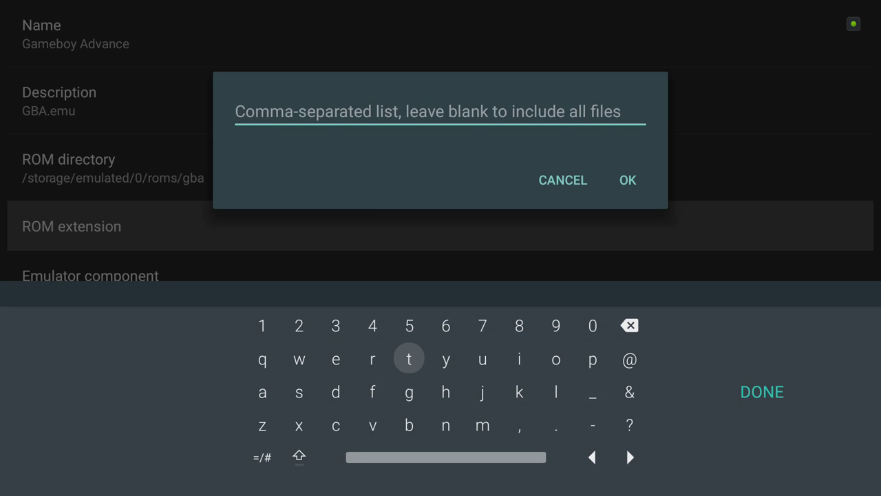
{"action": "key", "text": "Return"}
{"action": "key", "text": "Down"}
{"action": "key", "text": "Return"}
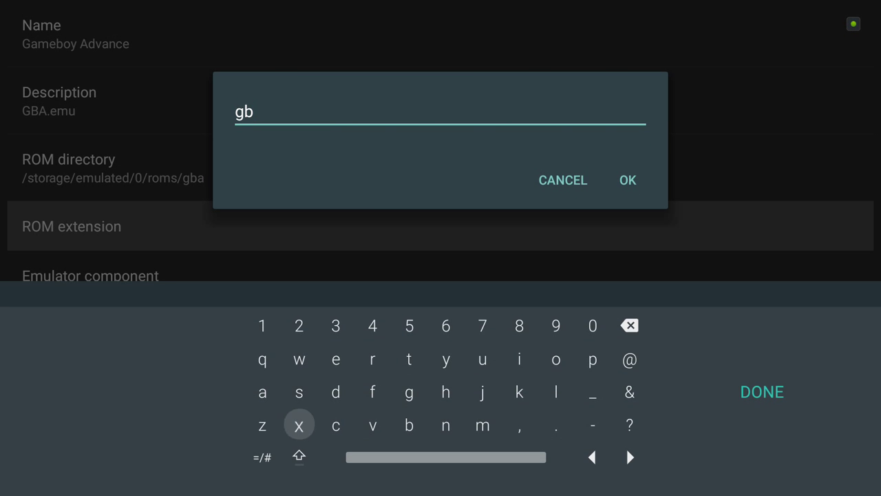
{"action": "key", "text": "Right"}
{"action": "key", "text": "Right"}
{"action": "key", "text": "Right"}
{"action": "key", "text": "Right"}
{"action": "key", "text": "Right"}
{"action": "key", "text": "Right"}
{"action": "key", "text": "Right"}
{"action": "key", "text": "Down"}
{"action": "key", "text": "Left"}
{"action": "key", "text": "Return"}
{"action": "key", "text": "Left"}
{"action": "key", "text": "Left"}
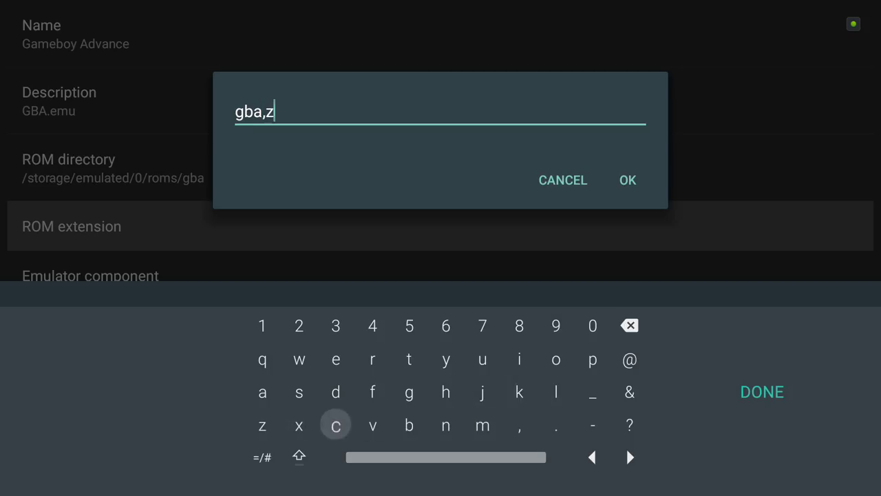
{"action": "key", "text": "Right"}
{"action": "key", "text": "Right"}
{"action": "key", "text": "Right"}
{"action": "key", "text": "Right"}
{"action": "key", "text": "Right"}
{"action": "key", "text": "Up"}
{"action": "key", "text": "Up"}
{"action": "key", "text": "Return"}
{"action": "key", "text": "Right"}
{"action": "key", "text": "Right"}
{"action": "key", "text": "Return"}
{"action": "key", "text": "Right"}
{"action": "key", "text": "Right"}
{"action": "key", "text": "Return"}
{"action": "key", "text": "Right"}
{"action": "key", "text": "Return"}
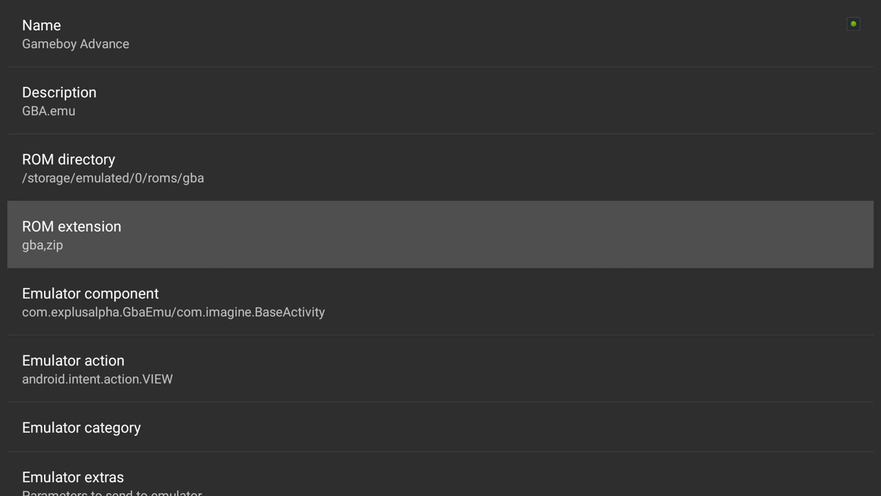
- Go back to the systems list and open the Playstation entry that uses FPse
{"action": "key", "text": "Escape"}
{"action": "key", "text": "Down"}
{"action": "key", "text": "Up"}
{"action": "key", "text": "Return"}
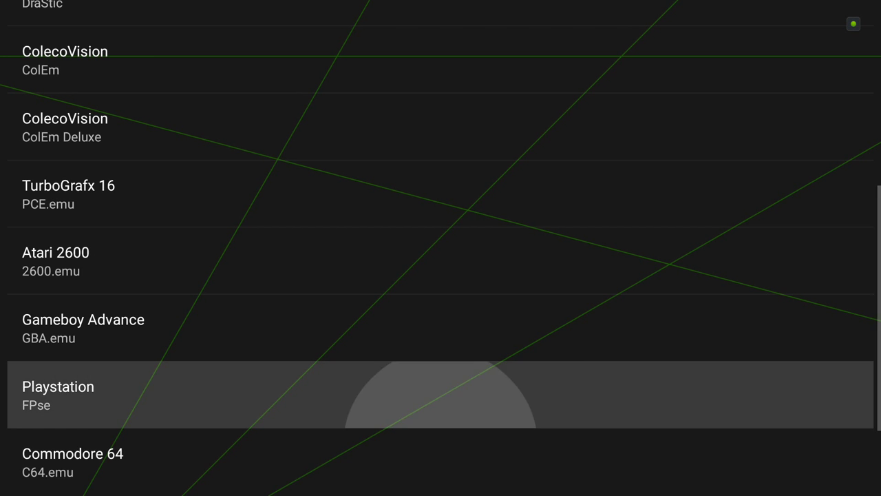
- Open the Playstation ROM directory setting and browse to /storage/emulated/0/roms
{"action": "key", "text": "Down"}
{"action": "key", "text": "Down"}
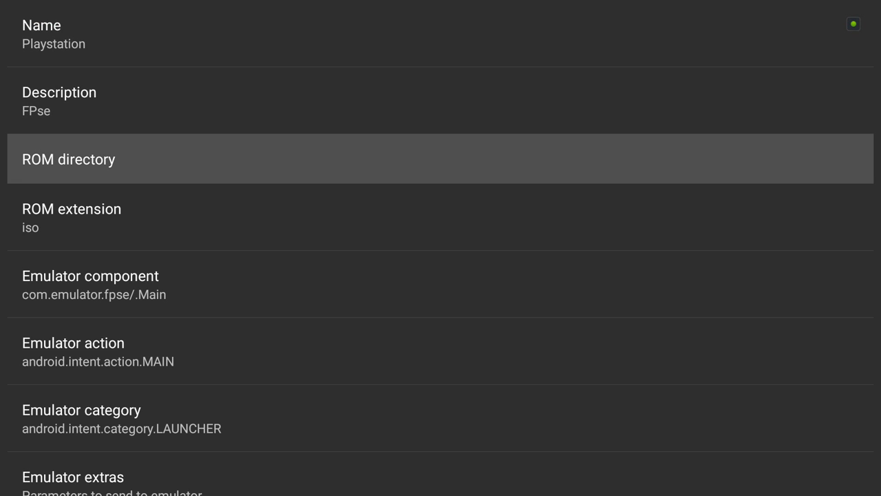
{"action": "key", "text": "Return"}
{"action": "key", "text": "Down"}
{"action": "key", "text": "Down"}
{"action": "key", "text": "Escape"}
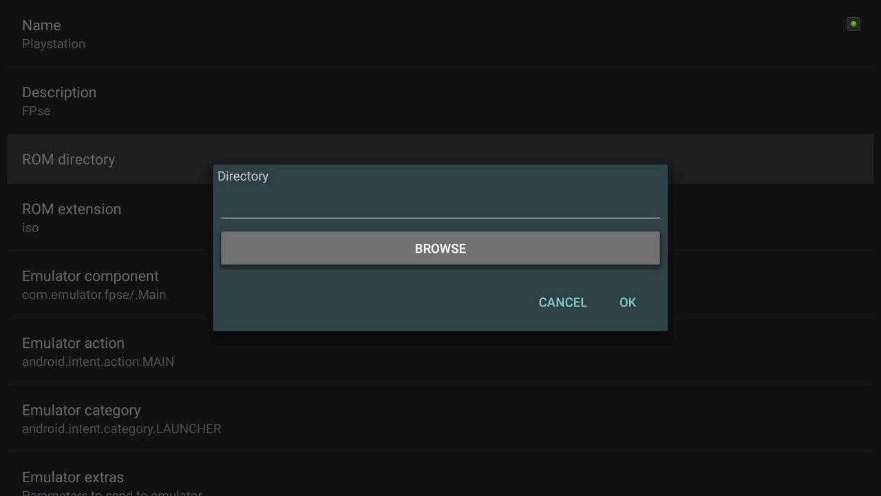
{"action": "key", "text": "Return"}
{"action": "key", "text": "Down"}
{"action": "key", "text": "Down"}
{"action": "key", "text": "Down"}
{"action": "key", "text": "Down"}
{"action": "key", "text": "Down"}
{"action": "key", "text": "Down"}
{"action": "key", "text": "Down"}
{"action": "key", "text": "Down"}
{"action": "key", "text": "Down"}
{"action": "key", "text": "Down"}
{"action": "key", "text": "Down"}
{"action": "key", "text": "Down"}
{"action": "key", "text": "Down"}
{"action": "key", "text": "Down"}
{"action": "key", "text": "Down"}
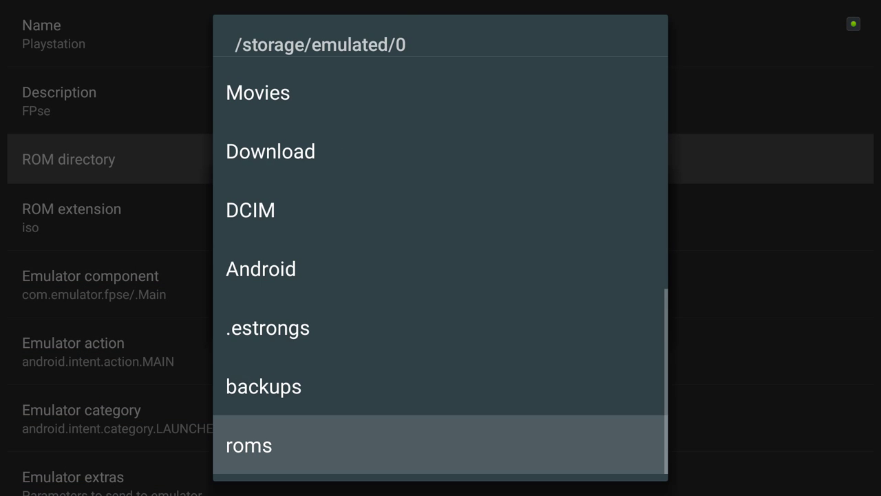
{"action": "key", "text": "Return"}
- Choose the psx subfolder and save /storage/emulated/0/roms/psx as the Playstation ROM directory
{"action": "key", "text": "Down"}
{"action": "key", "text": "Down"}
{"action": "key", "text": "Down"}
{"action": "key", "text": "Down"}
{"action": "key", "text": "Down"}
{"action": "key", "text": "Down"}
{"action": "key", "text": "Down"}
{"action": "key", "text": "Down"}
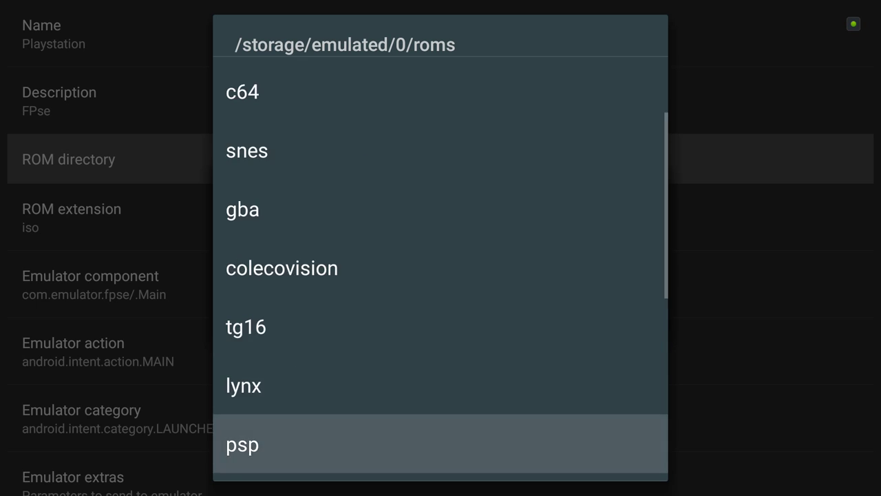
{"action": "key", "text": "Down"}
{"action": "key", "text": "Down"}
{"action": "key", "text": "Return"}
{"action": "key", "text": "Return"}
{"action": "key", "text": "Down"}
{"action": "key", "text": "Right"}
{"action": "key", "text": "Return"}
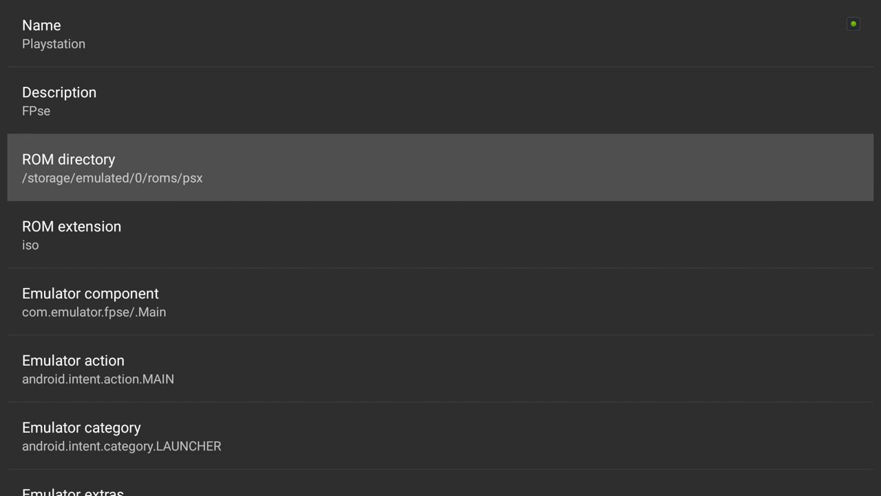
- Add bin to the Playstation ROM extensions so the list reads iso,bin, and confirm it
{"action": "key", "text": "Down"}
{"action": "key", "text": "Return"}
{"action": "key", "text": "Right"}
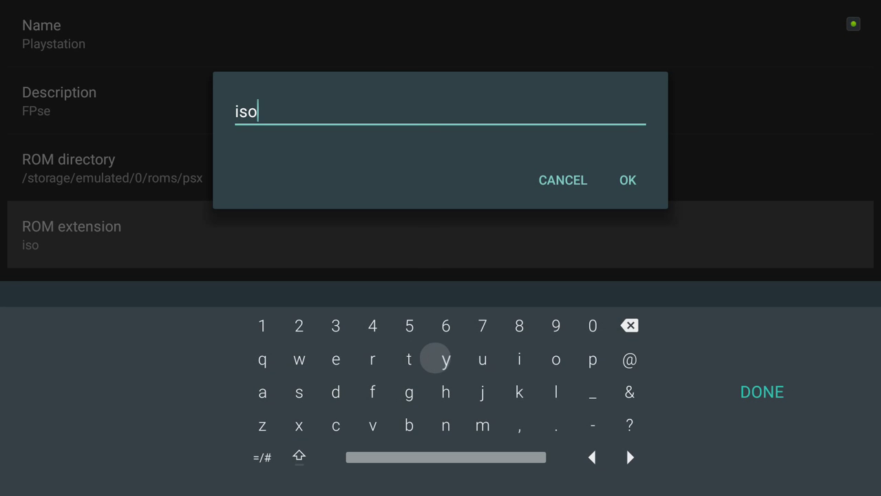
{"action": "key", "text": "Right"}
{"action": "key", "text": "Down"}
{"action": "key", "text": "Down"}
{"action": "key", "text": "Right"}
{"action": "key", "text": "Return"}
{"action": "key", "text": "Left"}
{"action": "key", "text": "Left"}
{"action": "key", "text": "Left"}
{"action": "key", "text": "Return"}
{"action": "key", "text": "Up"}
{"action": "key", "text": "Right"}
{"action": "key", "text": "Right"}
{"action": "key", "text": "Up"}
{"action": "key", "text": "Right"}
{"action": "key", "text": "Return"}
{"action": "key", "text": "Down"}
{"action": "key", "text": "Left"}
{"action": "key", "text": "Left"}
{"action": "key", "text": "Left"}
{"action": "key", "text": "Down"}
{"action": "key", "text": "Right"}
{"action": "key", "text": "Return"}
{"action": "key", "text": "Up"}
{"action": "key", "text": "Right"}
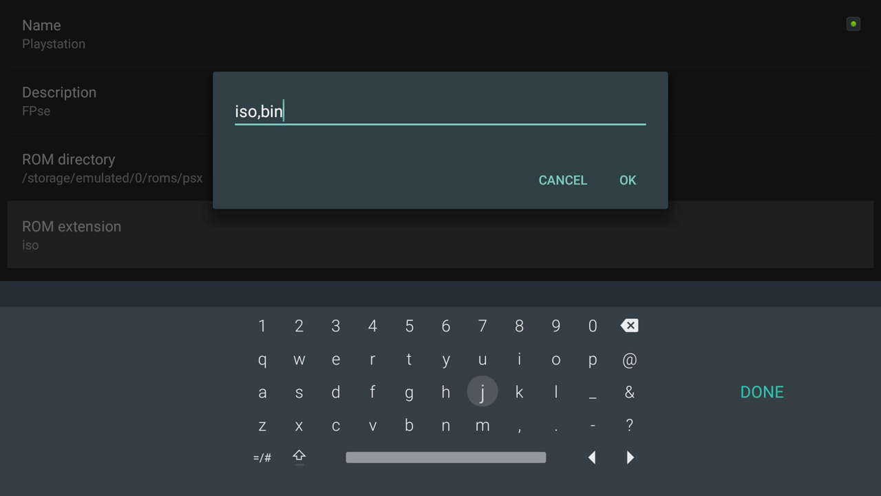
{"action": "key", "text": "Right"}
{"action": "key", "text": "Right"}
{"action": "key", "text": "Right"}
{"action": "key", "text": "Right"}
{"action": "key", "text": "Right"}
{"action": "key", "text": "Return"}
{"action": "key", "text": "Down"}
{"action": "key", "text": "Right"}
{"action": "key", "text": "Return"}
- Go back to the systems list and open the Commodore 64 entry that uses C64.emu
{"action": "key", "text": "Escape"}
{"action": "key", "text": "Down"}
{"action": "key", "text": "Down"}
{"action": "key", "text": "Up"}
{"action": "key", "text": "Return"}
- Open the Commodore 64 ROM directory setting and browse to /storage/emulated/0/roms
{"action": "key", "text": "Down"}
{"action": "key", "text": "Down"}
{"action": "key", "text": "Down"}
{"action": "key", "text": "Return"}
{"action": "key", "text": "Down"}
{"action": "key", "text": "Down"}
{"action": "key", "text": "Escape"}
{"action": "key", "text": "Return"}
{"action": "key", "text": "Down"}
{"action": "key", "text": "Down"}
{"action": "key", "text": "Down"}
{"action": "key", "text": "Down"}
{"action": "key", "text": "Down"}
{"action": "key", "text": "Down"}
{"action": "key", "text": "Down"}
{"action": "key", "text": "Down"}
{"action": "key", "text": "Down"}
{"action": "key", "text": "Down"}
{"action": "key", "text": "Down"}
{"action": "key", "text": "Down"}
{"action": "key", "text": "Down"}
{"action": "key", "text": "Down"}
{"action": "key", "text": "Down"}
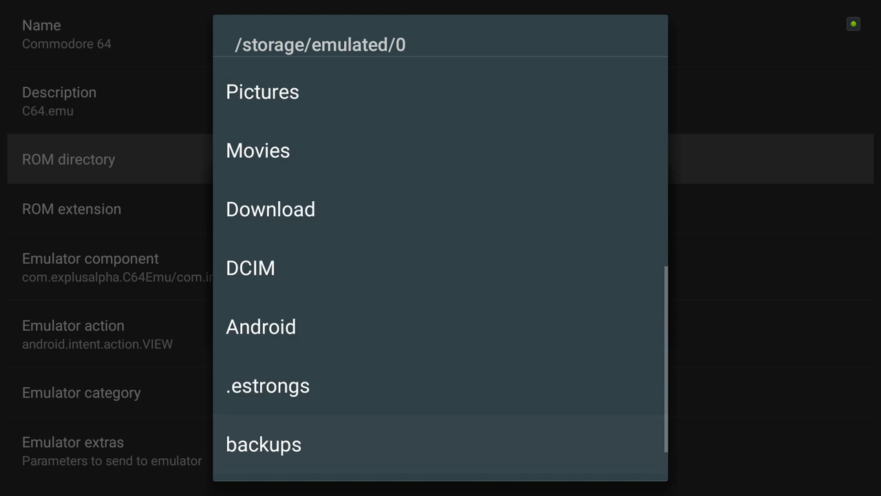
{"action": "key", "text": "Return"}
- Choose the c64 subfolder and save /storage/emulated/0/roms/c64 as the Commodore 64 ROM directory
{"action": "key", "text": "Down"}
{"action": "key", "text": "Down"}
{"action": "key", "text": "Return"}
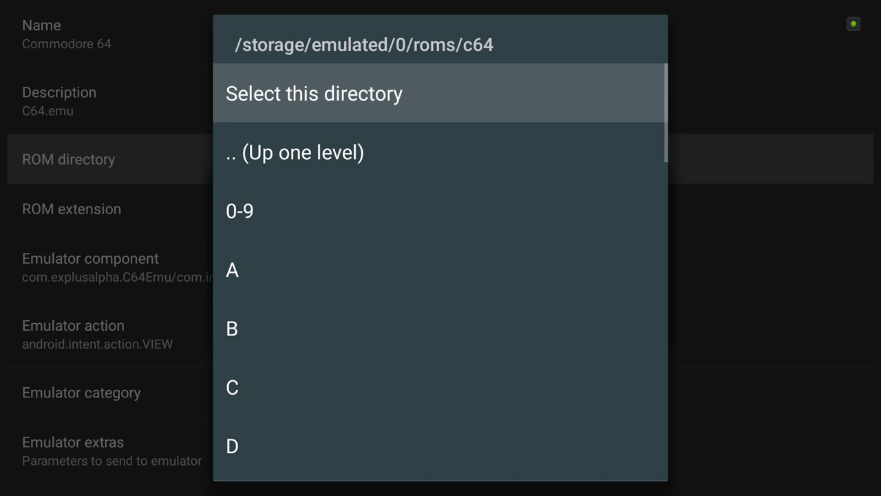
{"action": "key", "text": "Return"}
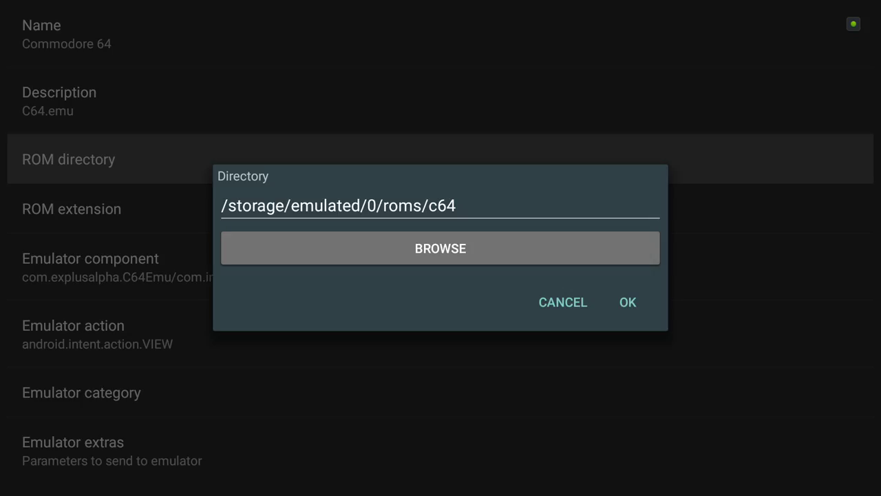
{"action": "key", "text": "Down"}
{"action": "key", "text": "Right"}
{"action": "key", "text": "Return"}
- Open the Commodore 64 ROM extension setting and enter d64 followed by a comma
{"action": "key", "text": "Down"}
{"action": "key", "text": "Return"}
{"action": "key", "text": "Down"}
{"action": "key", "text": "Left"}
{"action": "key", "text": "Left"}
{"action": "key", "text": "Return"}
{"action": "key", "text": "Right"}
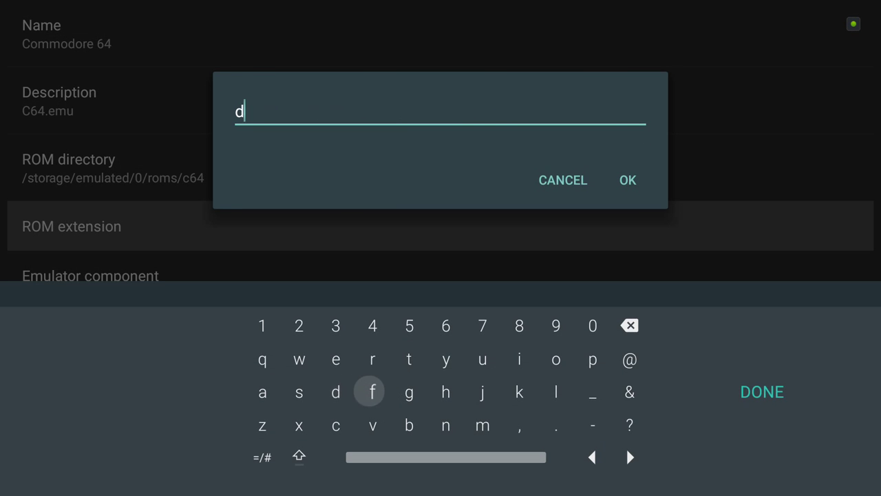
{"action": "key", "text": "Right"}
{"action": "key", "text": "Up"}
{"action": "key", "text": "Up"}
{"action": "key", "text": "Return"}
{"action": "key", "text": "Left"}
{"action": "key", "text": "Left"}
{"action": "key", "text": "Return"}
{"action": "key", "text": "Right"}
{"action": "key", "text": "Right"}
{"action": "key", "text": "Right"}
{"action": "key", "text": "Right"}
{"action": "key", "text": "Down"}
{"action": "key", "text": "Down"}
{"action": "key", "text": "Return"}
- Add prg and a trailing comma to the Commodore 64 ROM extensions
{"action": "key", "text": "Up"}
{"action": "key", "text": "Up"}
{"action": "key", "text": "Right"}
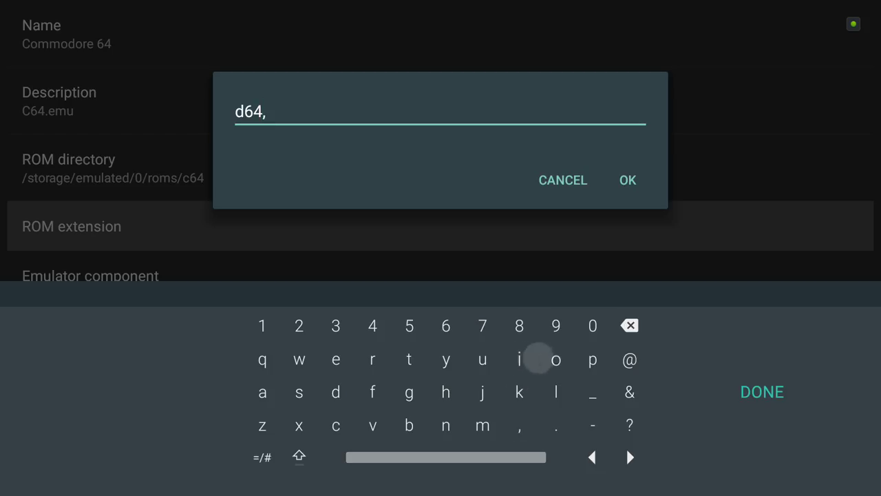
{"action": "key", "text": "Right"}
{"action": "key", "text": "Return"}
{"action": "key", "text": "Left"}
{"action": "key", "text": "Left"}
{"action": "key", "text": "Left"}
{"action": "key", "text": "Left"}
{"action": "key", "text": "Left"}
{"action": "key", "text": "Return"}
{"action": "key", "text": "Right"}
{"action": "key", "text": "Down"}
{"action": "key", "text": "Return"}
{"action": "key", "text": "Right"}
{"action": "key", "text": "Right"}
{"action": "key", "text": "Right"}
{"action": "key", "text": "Down"}
{"action": "key", "text": "Return"}
- Add zip to complete the Commodore 64 extension list as d64,prg,zip, and confirm it
{"action": "key", "text": "Left"}
{"action": "key", "text": "Left"}
{"action": "key", "text": "Left"}
{"action": "key", "text": "Left"}
{"action": "key", "text": "Left"}
{"action": "key", "text": "Left"}
{"action": "key", "text": "Left"}
{"action": "key", "text": "Return"}
{"action": "key", "text": "Right"}
{"action": "key", "text": "Right"}
{"action": "key", "text": "Right"}
{"action": "key", "text": "Right"}
{"action": "key", "text": "Right"}
{"action": "key", "text": "Right"}
{"action": "key", "text": "Right"}
{"action": "key", "text": "Right"}
{"action": "key", "text": "Up"}
{"action": "key", "text": "Up"}
{"action": "key", "text": "Left"}
{"action": "key", "text": "Return"}
{"action": "key", "text": "Right"}
{"action": "key", "text": "Right"}
{"action": "key", "text": "Return"}
{"action": "key", "text": "Right"}
{"action": "key", "text": "Right"}
{"action": "key", "text": "Up"}
{"action": "key", "text": "Escape"}
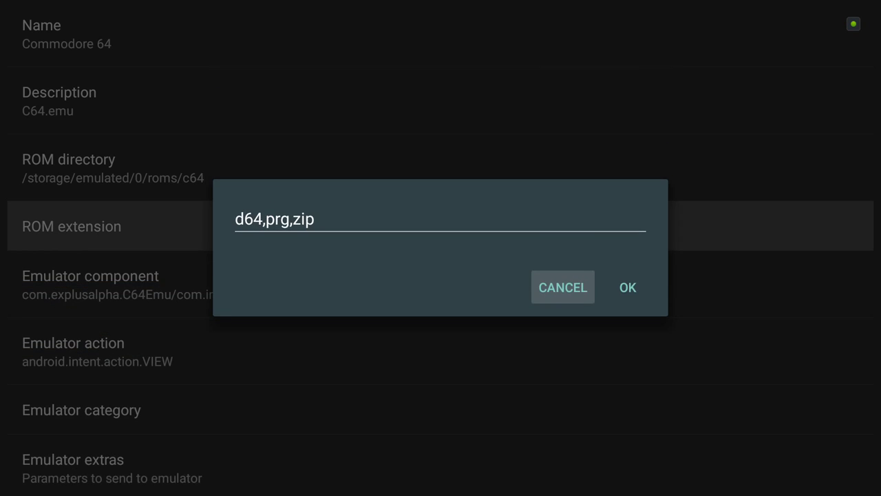
{"action": "key", "text": "Right"}
{"action": "key", "text": "Return"}
- Leave the settings for the main screen and run the database task Rescan without scraping
{"action": "key", "text": "Escape"}
{"action": "key", "text": "Down"}
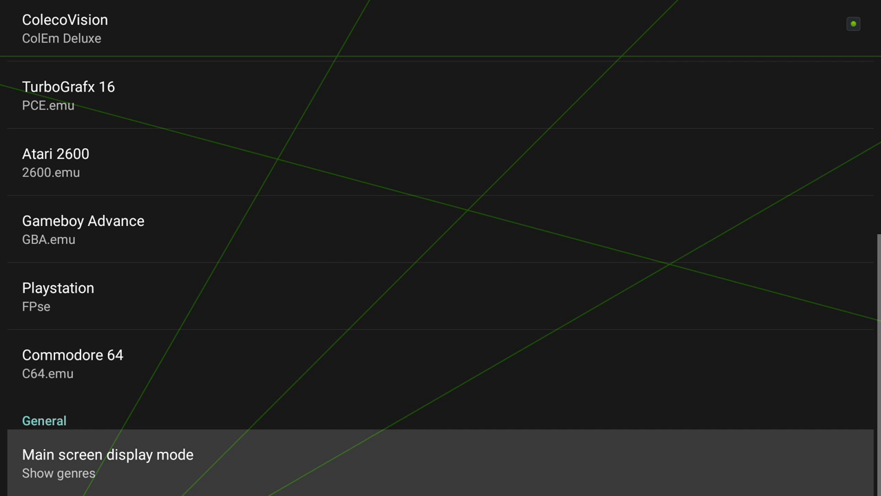
{"action": "key", "text": "Escape"}
{"action": "key", "text": "Left"}
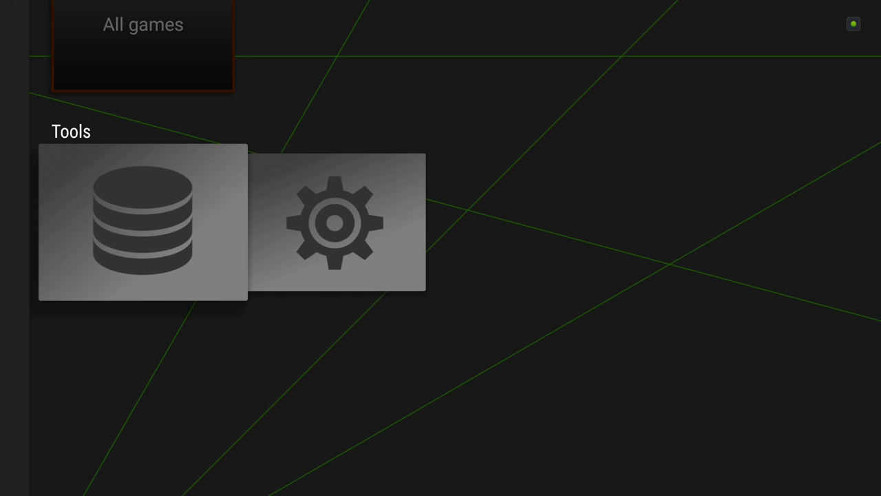
{"action": "key", "text": "Return"}
{"action": "key", "text": "Down"}
{"action": "key", "text": "Return"}
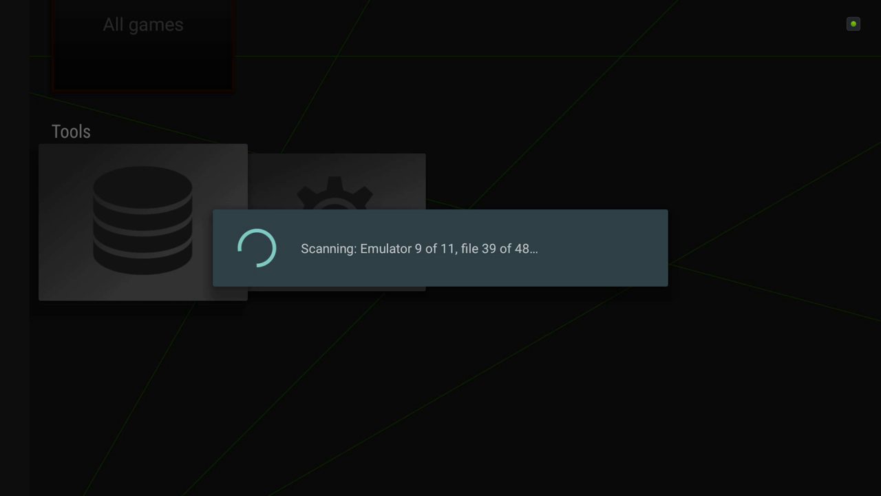
- Look through all Gameboy Advance games found by the scan and return to the main screen
{"action": "key", "text": "Left"}
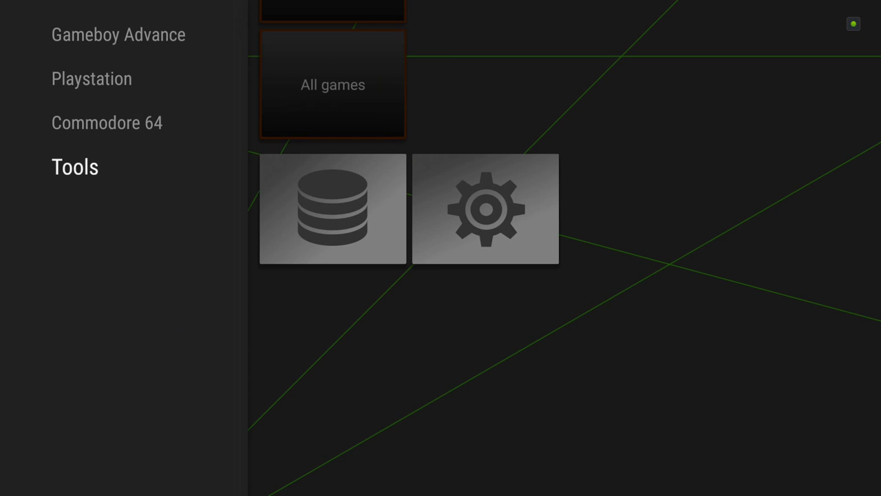
{"action": "key", "text": "Up"}
{"action": "key", "text": "Up"}
{"action": "key", "text": "Up"}
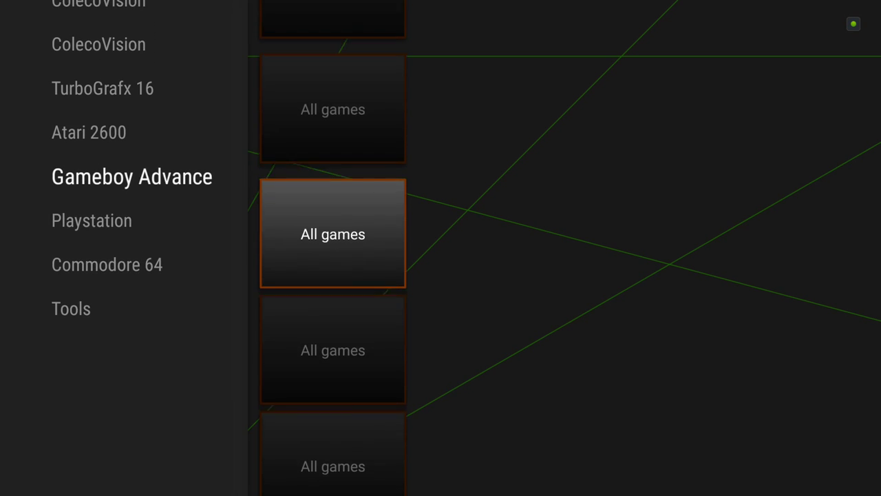
{"action": "key", "text": "Right"}
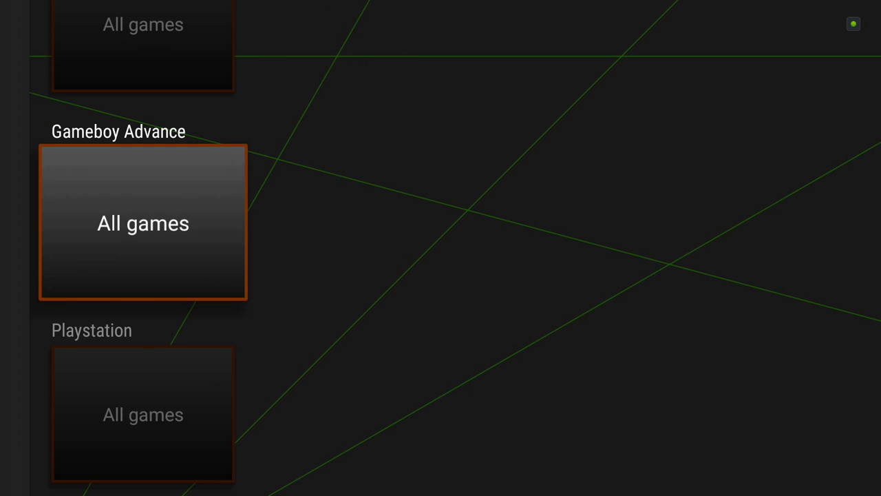
{"action": "key", "text": "Return"}
{"action": "key", "text": "Down"}
{"action": "key", "text": "Down"}
{"action": "key", "text": "Down"}
{"action": "key", "text": "Down"}
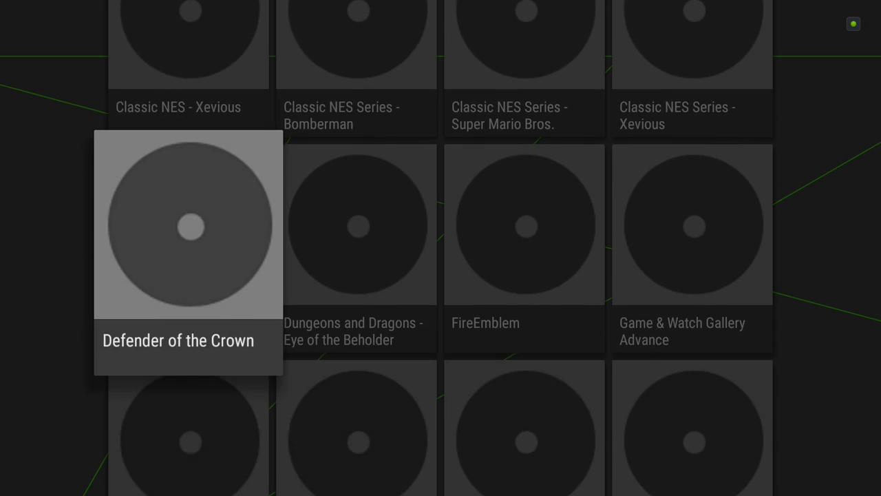
{"action": "key", "text": "Down"}
{"action": "key", "text": "Down"}
{"action": "key", "text": "Down"}
{"action": "key", "text": "Down"}
{"action": "key", "text": "Down"}
{"action": "key", "text": "Down"}
{"action": "key", "text": "Down"}
{"action": "key", "text": "Down"}
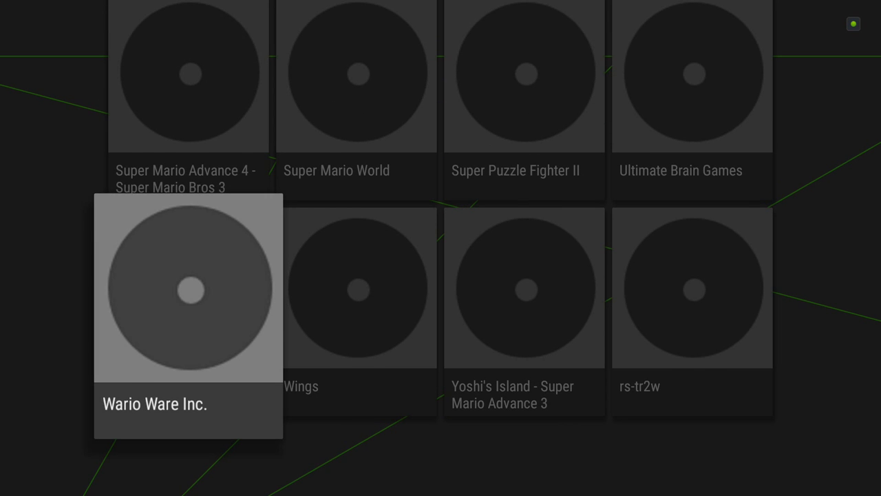
{"action": "key", "text": "Escape"}
- Look through the Atari 2600 game list and return to the main screen
{"action": "key", "text": "Down"}
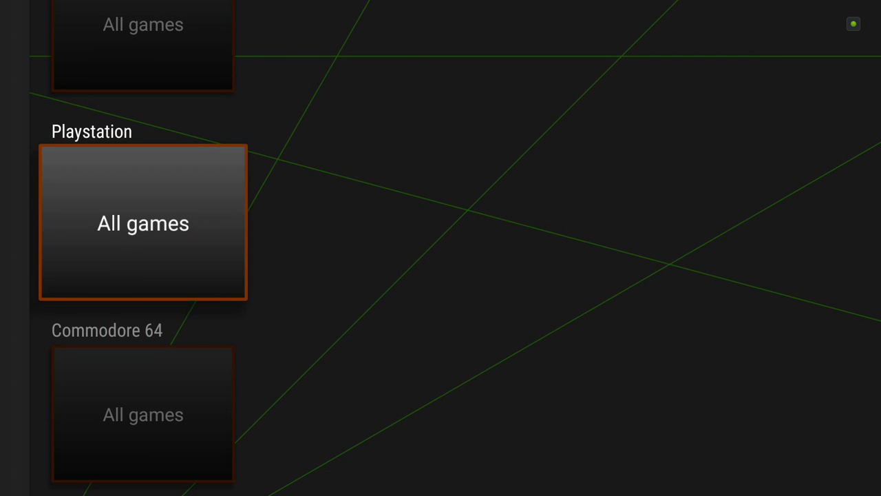
{"action": "key", "text": "Left"}
{"action": "key", "text": "Up"}
{"action": "key", "text": "Up"}
{"action": "key", "text": "Right"}
{"action": "key", "text": "Return"}
{"action": "key", "text": "Down"}
{"action": "key", "text": "Down"}
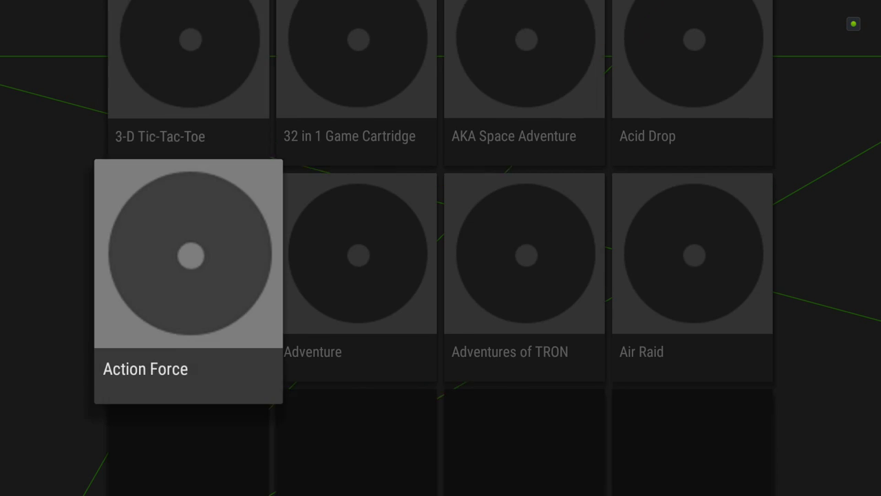
{"action": "key", "text": "Down"}
{"action": "key", "text": "Down"}
{"action": "key", "text": "Down"}
{"action": "key", "text": "Down"}
{"action": "key", "text": "Escape"}
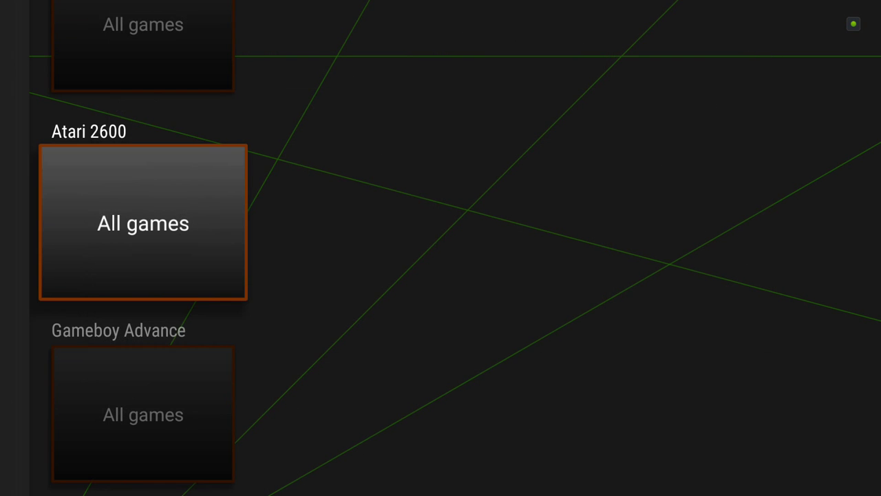
- Review the systems and their genre tiles from Atari 2600 up to All systems
{"action": "key", "text": "Up"}
{"action": "key", "text": "Up"}
{"action": "key", "text": "Up"}
{"action": "key", "text": "Left"}
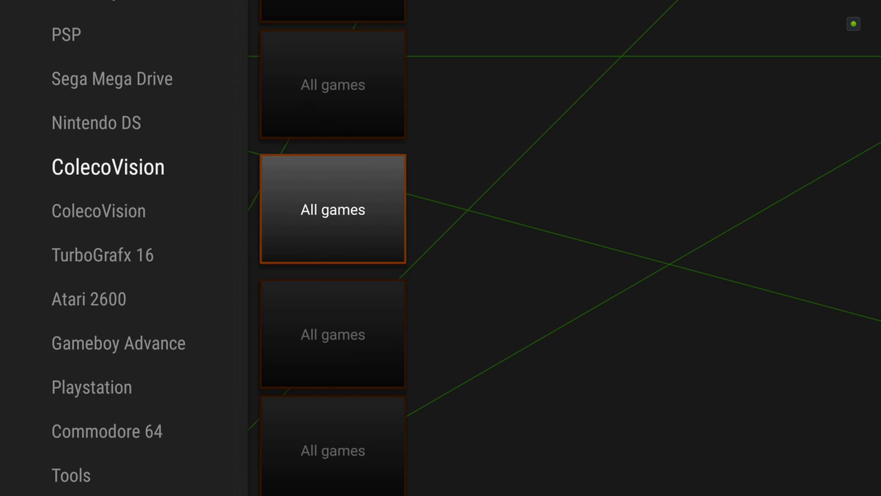
{"action": "key", "text": "Up"}
{"action": "key", "text": "Up"}
{"action": "key", "text": "Up"}
{"action": "key", "text": "Up"}
{"action": "key", "text": "Up"}
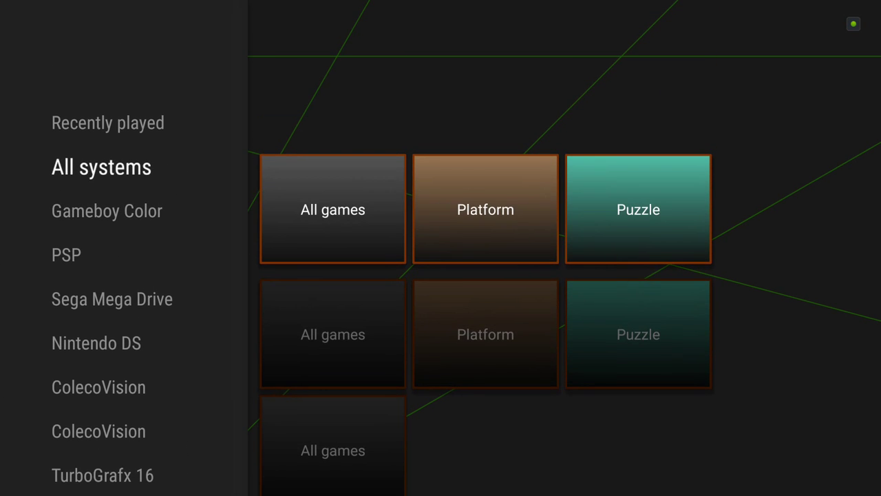
{"action": "key", "text": "Up"}
- Go to the Tools section and run the database task Rescan and scrape
{"action": "key", "text": "Down"}
{"action": "key", "text": "Down"}
{"action": "key", "text": "Down"}
{"action": "key", "text": "Down"}
{"action": "key", "text": "Down"}
{"action": "key", "text": "Down"}
{"action": "key", "text": "Down"}
{"action": "key", "text": "Down"}
{"action": "key", "text": "Down"}
{"action": "key", "text": "Down"}
{"action": "key", "text": "Down"}
{"action": "key", "text": "Down"}
{"action": "key", "text": "Down"}
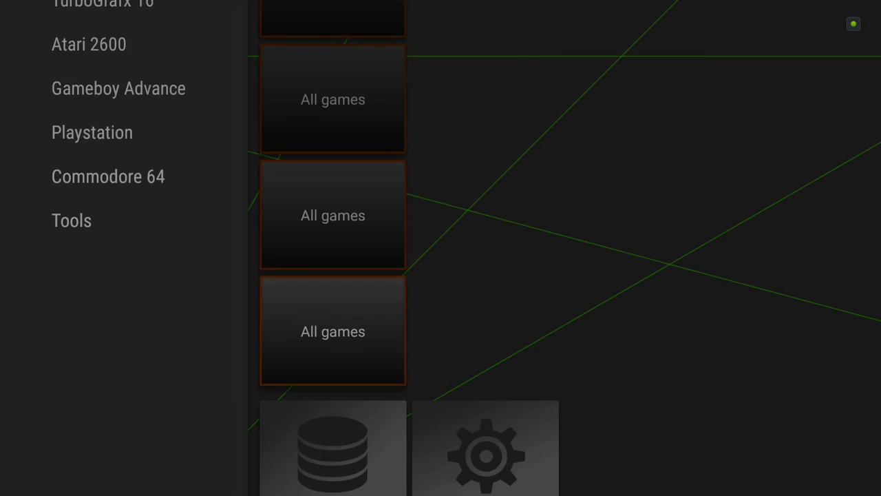
{"action": "key", "text": "Right"}
{"action": "key", "text": "Return"}
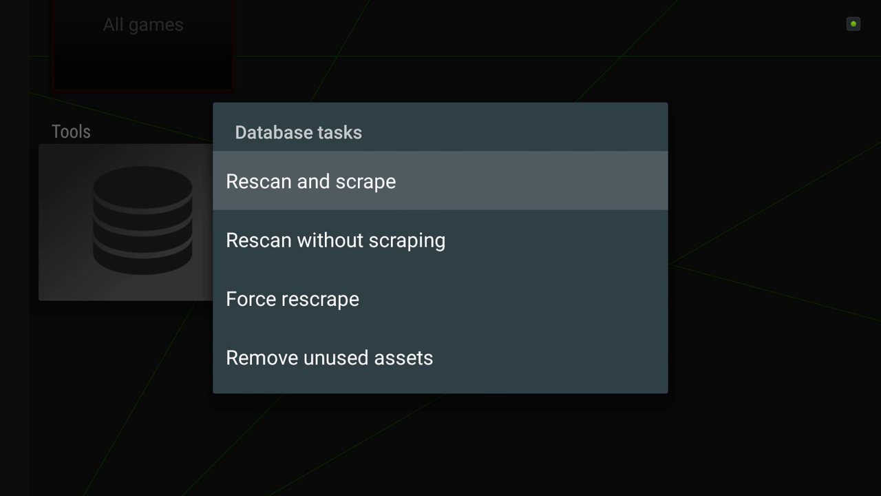
{"action": "key", "text": "Return"}
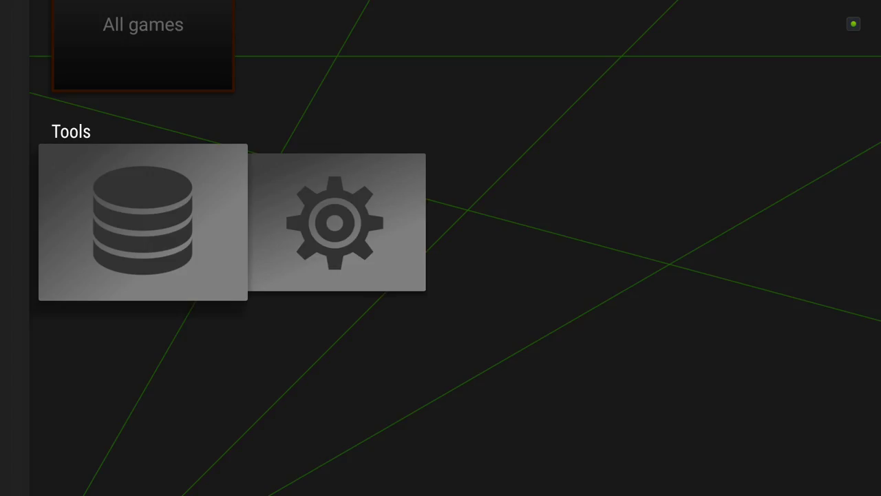
- Review the scraped genre tiles of the systems from Commodore 64 up to PSP
{"action": "key", "text": "Left"}
{"action": "key", "text": "Up"}
{"action": "key", "text": "Right"}
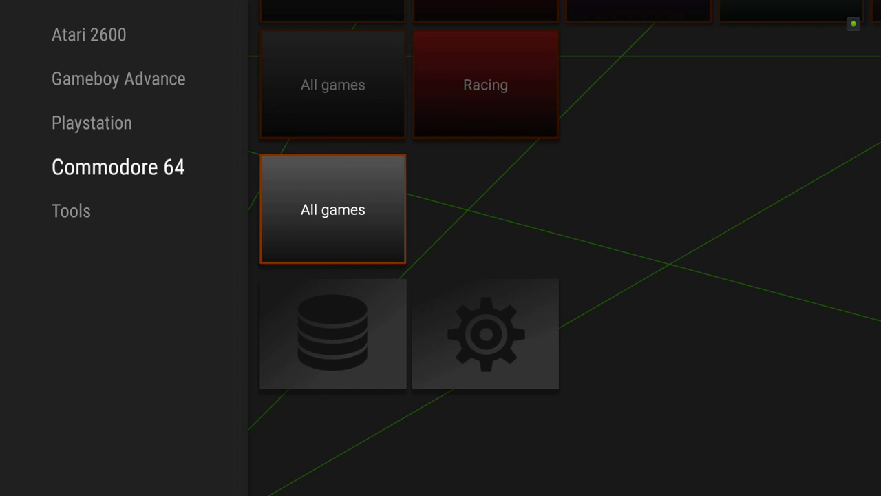
{"action": "key", "text": "Up"}
{"action": "key", "text": "Up"}
{"action": "key", "text": "Up"}
{"action": "key", "text": "Up"}
{"action": "key", "text": "Up"}
{"action": "key", "text": "Up"}
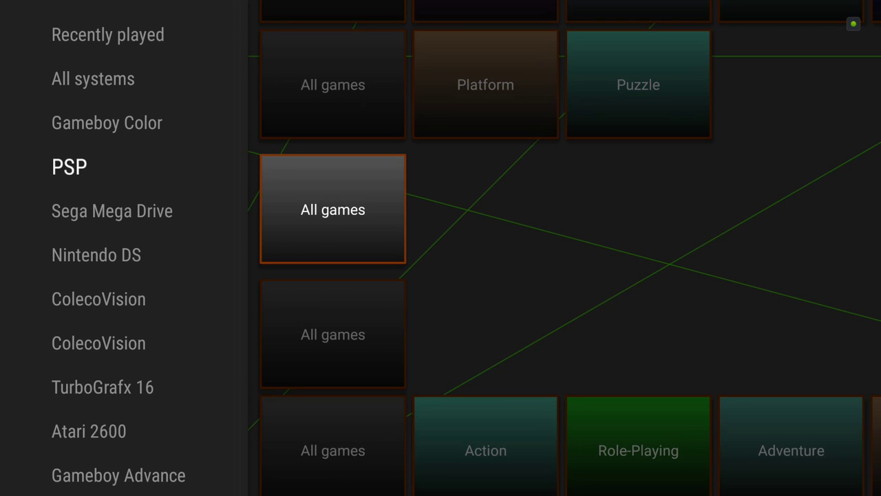
- Check the PSP All games list, then exit to the SHIELD home screen
{"action": "key", "text": "Right"}
{"action": "key", "text": "Return"}
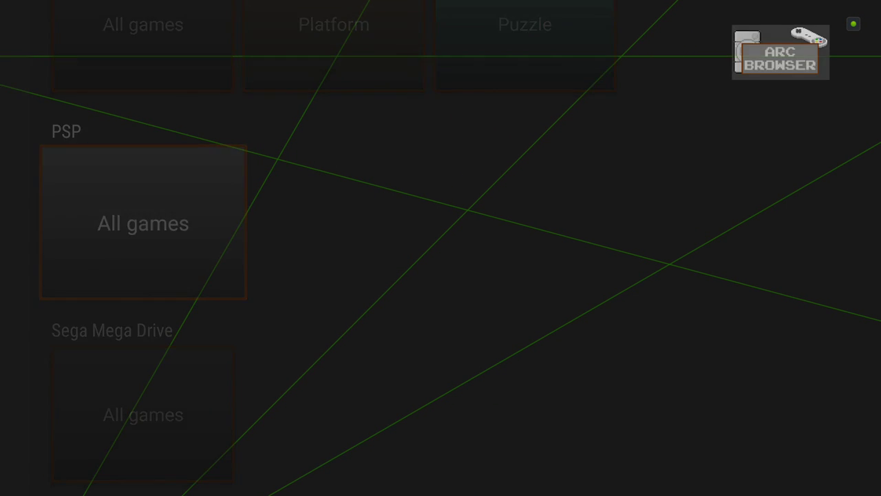
{"action": "key", "text": "Escape"}
{"action": "key", "text": "Left"}
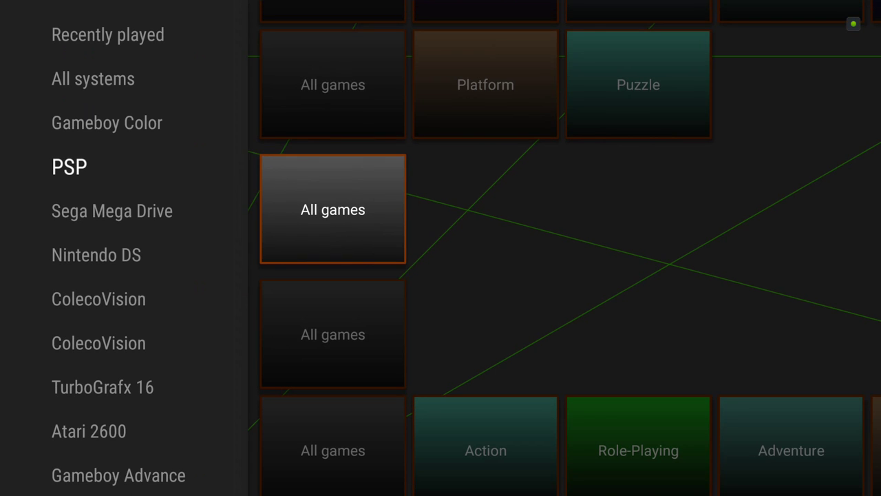
{"action": "key", "text": "Escape"}
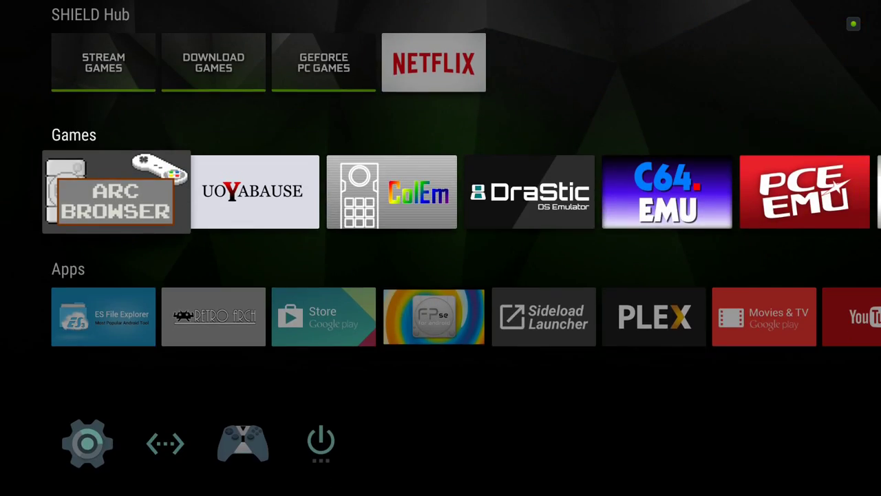
- Open ARC Browser and go through the systems list down to the Tools section
{"action": "key", "text": "Down"}
{"action": "key", "text": "Up"}
{"action": "key", "text": "Return"}
{"action": "key", "text": "Down"}
{"action": "key", "text": "Down"}
{"action": "key", "text": "Down"}
{"action": "key", "text": "Down"}
{"action": "key", "text": "Down"}
{"action": "key", "text": "Down"}
{"action": "key", "text": "Down"}
{"action": "key", "text": "Down"}
{"action": "key", "text": "Down"}
{"action": "key", "text": "Down"}
{"action": "key", "text": "Down"}
{"action": "key", "text": "Down"}
{"action": "key", "text": "Down"}
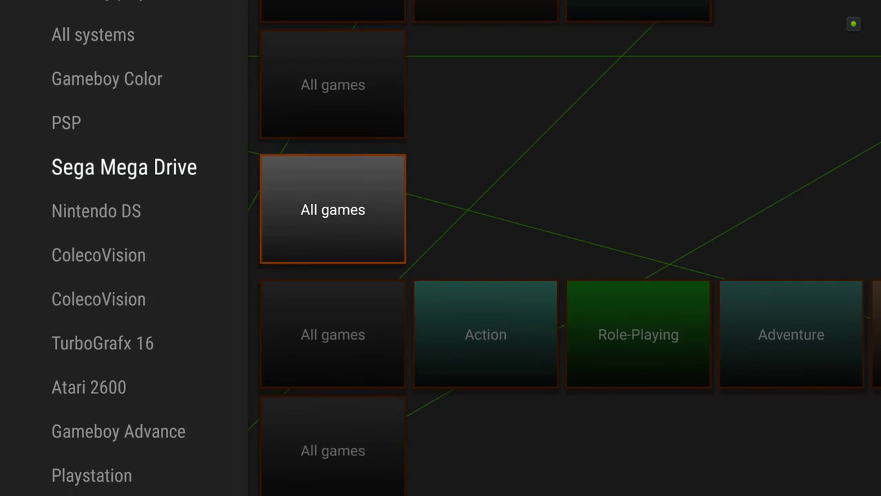
- Check the PSP entry in the systems settings, then exit to the SHIELD home screen
{"action": "key", "text": "Right"}
{"action": "key", "text": "Right"}
{"action": "key", "text": "Return"}
{"action": "key", "text": "Down"}
{"action": "key", "text": "Down"}
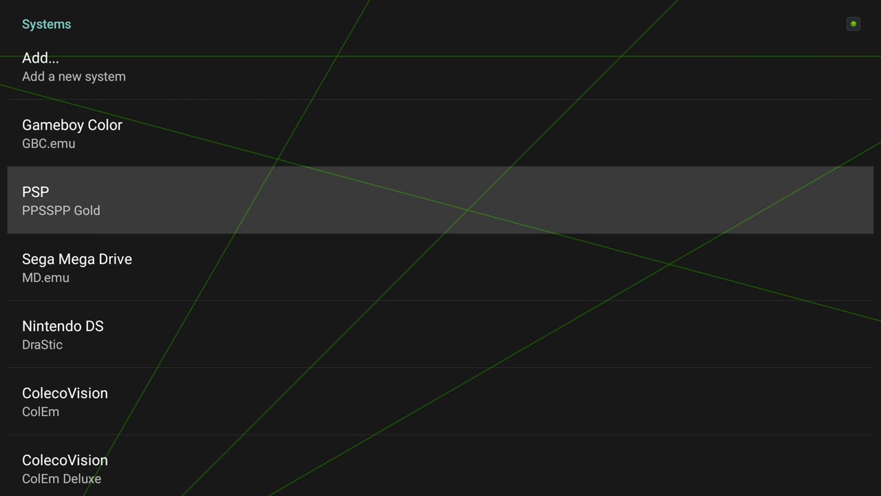
{"action": "key", "text": "Escape"}
{"action": "key", "text": "Escape"}
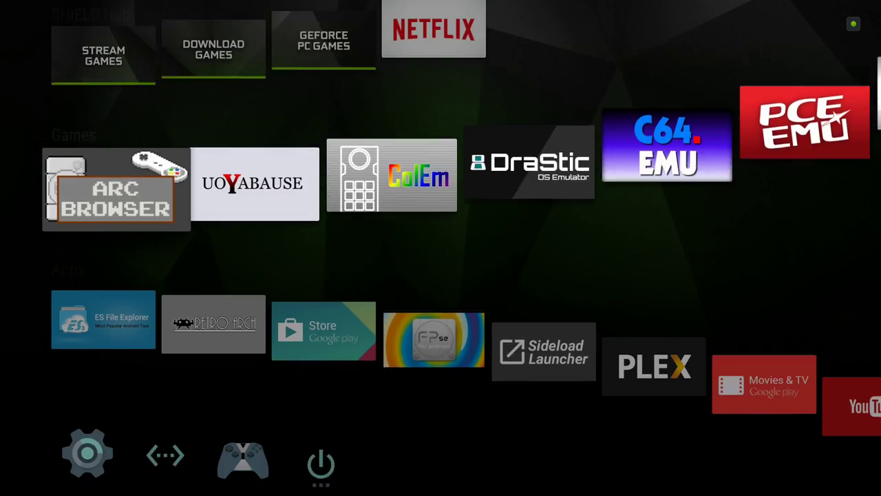
- Search for "ppsspp" from the SHIELD home screen, glance over the results and close the search
{"action": "key", "text": "Up"}
{"action": "key", "text": "Up"}
{"action": "key", "text": "Return"}
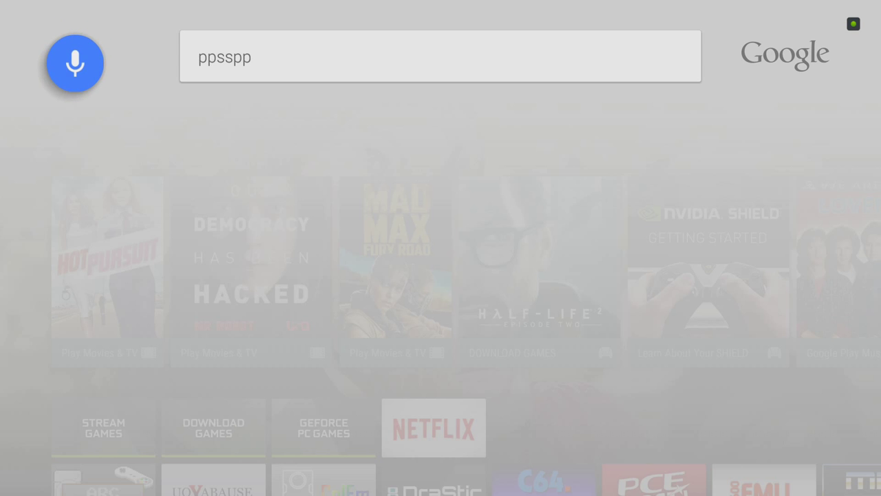
{"action": "key", "text": "Down"}
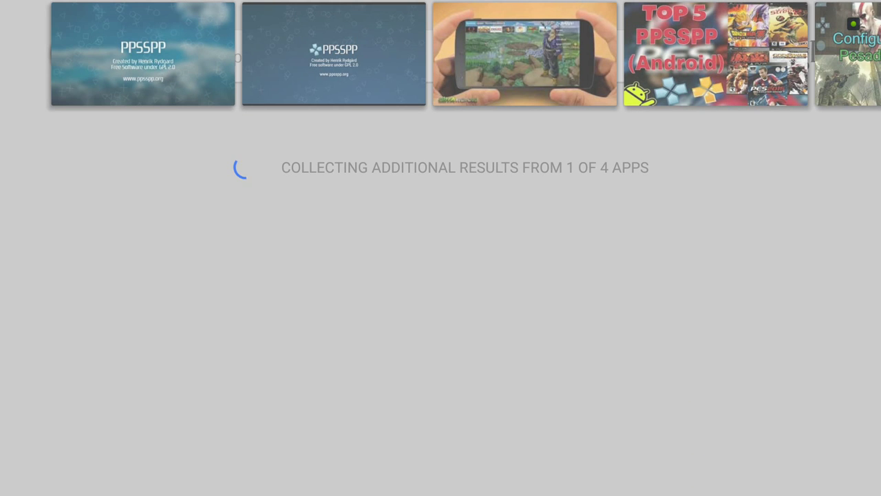
{"action": "key", "text": "Up"}
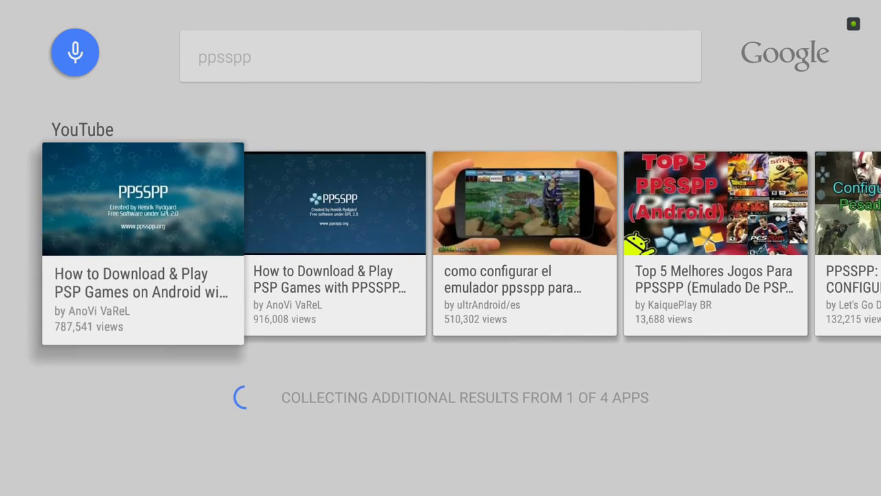
{"action": "key", "text": "Escape"}
- Go to the Google Play Store among the home screen's apps
{"action": "key", "text": "Down"}
{"action": "key", "text": "Down"}
{"action": "key", "text": "Down"}
{"action": "key", "text": "Right"}
{"action": "key", "text": "Right"}
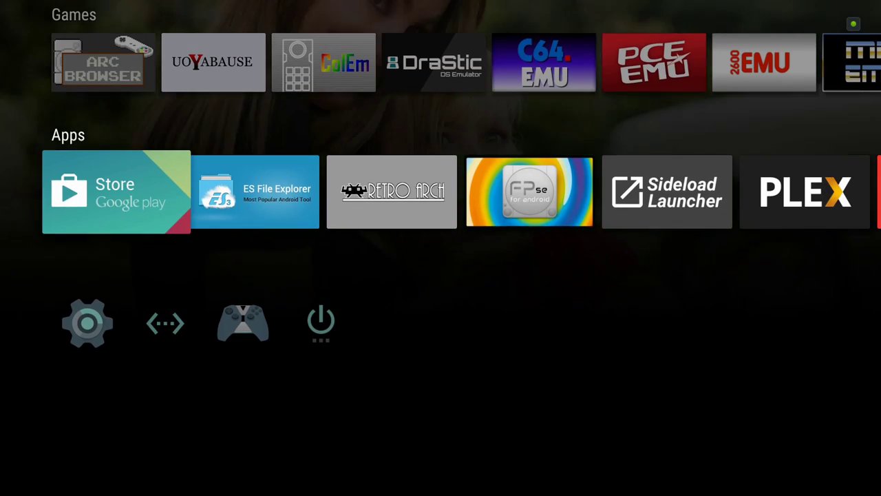
- Reopen ARC Browser, check the PSP row and view the available database tasks without running one
{"action": "key", "text": "Up"}
{"action": "key", "text": "Return"}
{"action": "key", "text": "Down"}
{"action": "key", "text": "Down"}
{"action": "key", "text": "Down"}
{"action": "key", "text": "Down"}
{"action": "key", "text": "Up"}
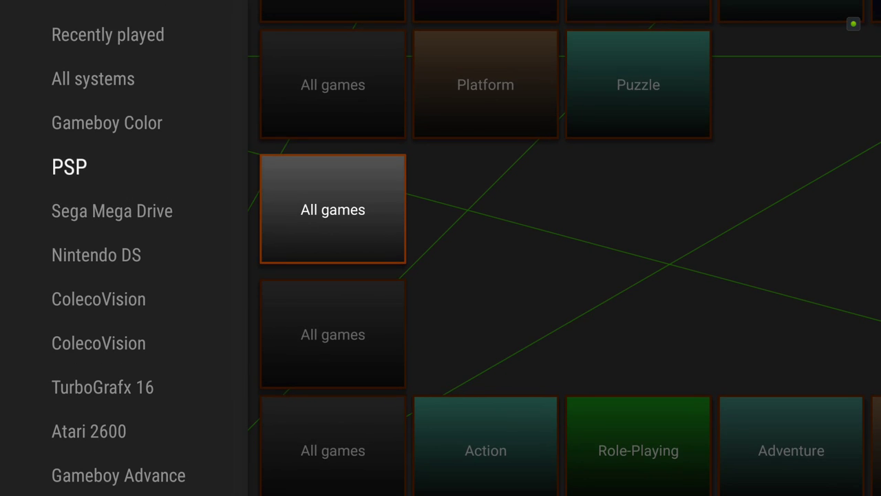
{"action": "key", "text": "Down"}
{"action": "key", "text": "Down"}
{"action": "key", "text": "Down"}
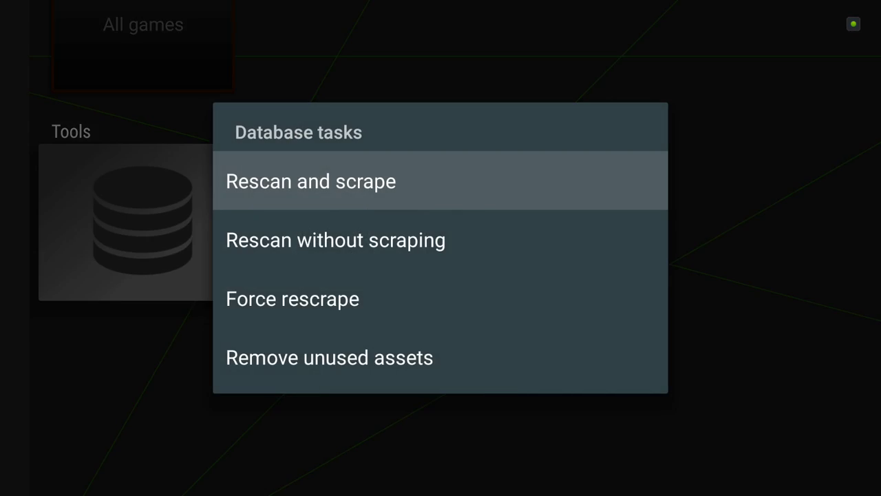
{"action": "key", "text": "Escape"}
- Open the settings of the ColecoVision system that uses ColEm Deluxe
{"action": "key", "text": "Right"}
{"action": "key", "text": "Return"}
{"action": "key", "text": "Down"}
{"action": "key", "text": "Down"}
{"action": "key", "text": "Up"}
{"action": "key", "text": "Down"}
{"action": "key", "text": "Down"}
{"action": "key", "text": "Down"}
{"action": "key", "text": "Down"}
{"action": "key", "text": "Down"}
{"action": "key", "text": "Down"}
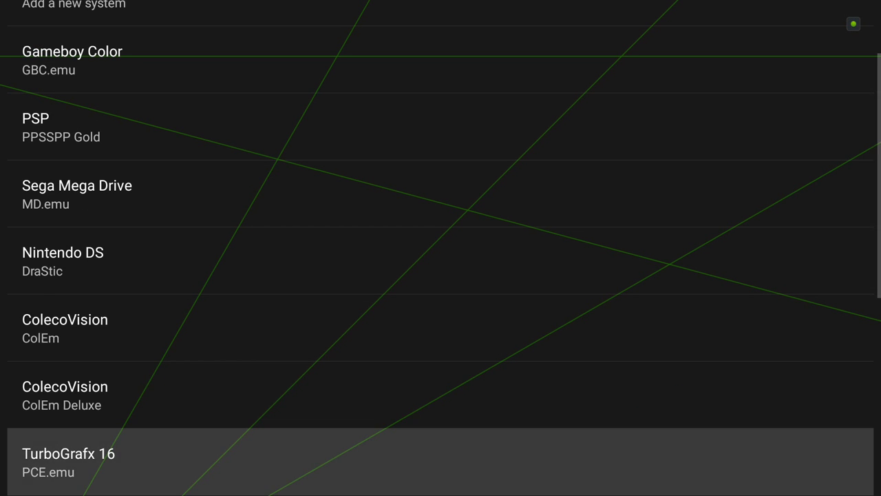
{"action": "key", "text": "Up"}
{"action": "key", "text": "Up"}
{"action": "key", "text": "Down"}
{"action": "key", "text": "Return"}
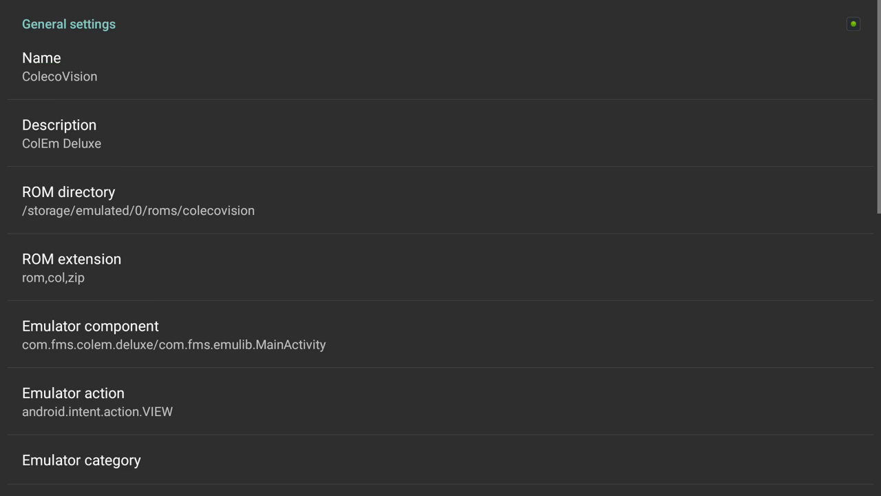
- Review the ColEm Deluxe system's ROM directory, extensions and delete option, then return to the systems list
{"action": "key", "text": "Down"}
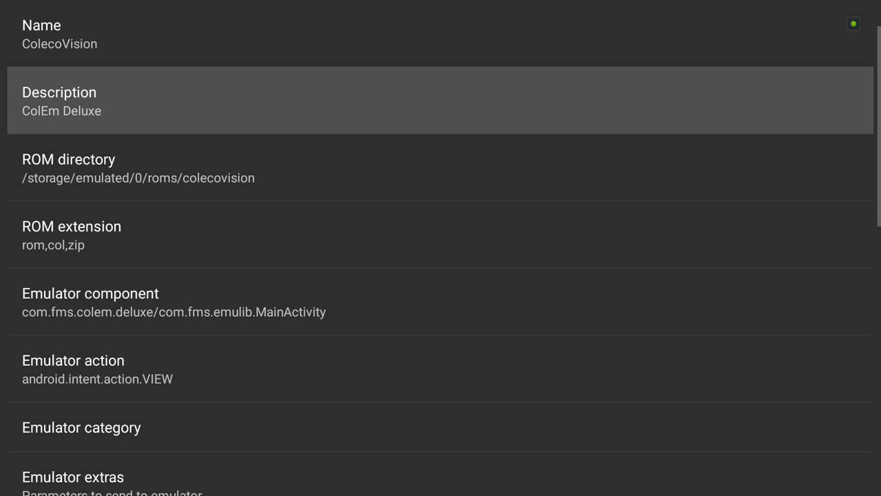
{"action": "key", "text": "Down"}
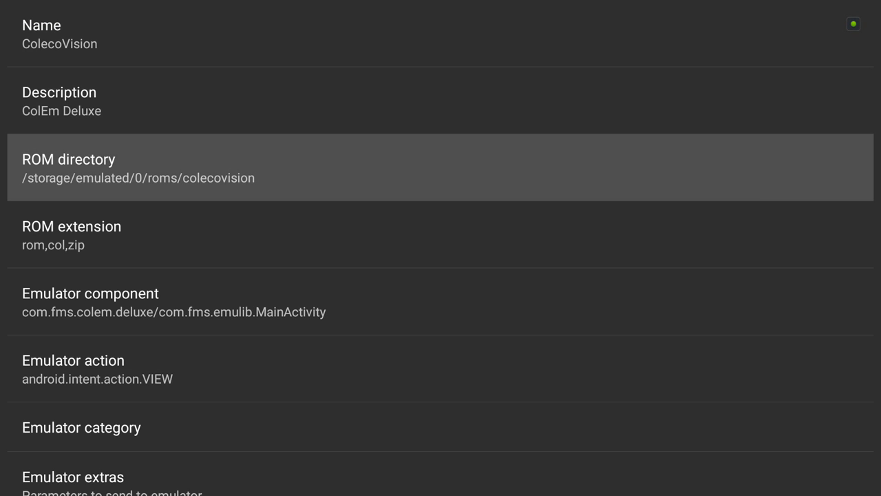
{"action": "key", "text": "Up"}
{"action": "key", "text": "Up"}
{"action": "key", "text": "Down"}
{"action": "key", "text": "Down"}
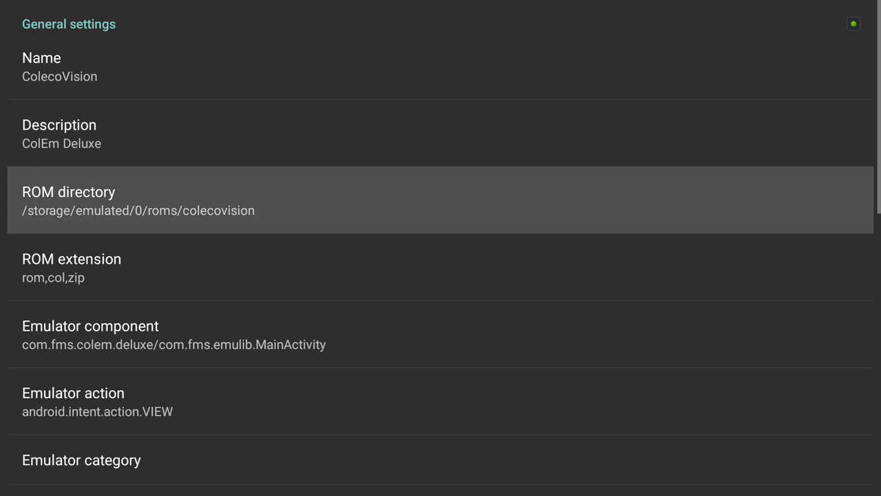
{"action": "key", "text": "End"}
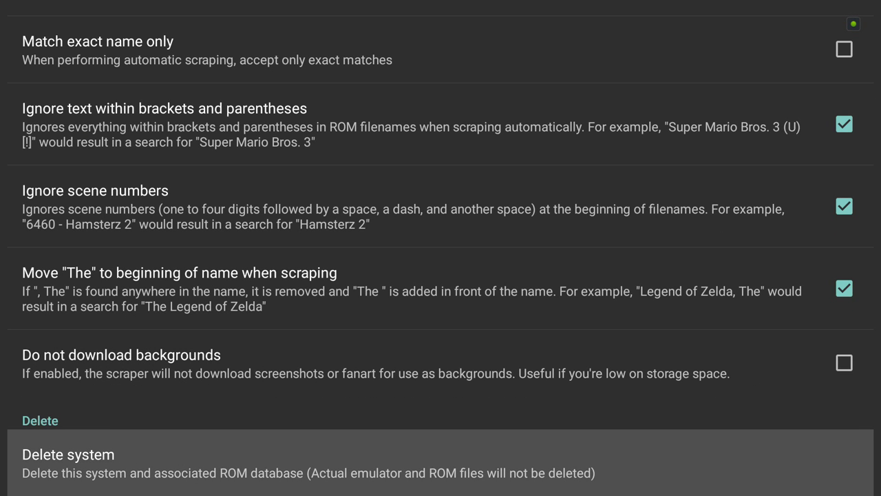
{"action": "key", "text": "Escape"}
- Delete the duplicate ColecoVision system that uses the plain ColEm emulator and leave the settings
{"action": "key", "text": "Up"}
{"action": "key", "text": "Return"}
{"action": "key", "text": "Down"}
{"action": "key", "text": "Down"}
{"action": "key", "text": "Down"}
{"action": "key", "text": "End"}
{"action": "key", "text": "Return"}
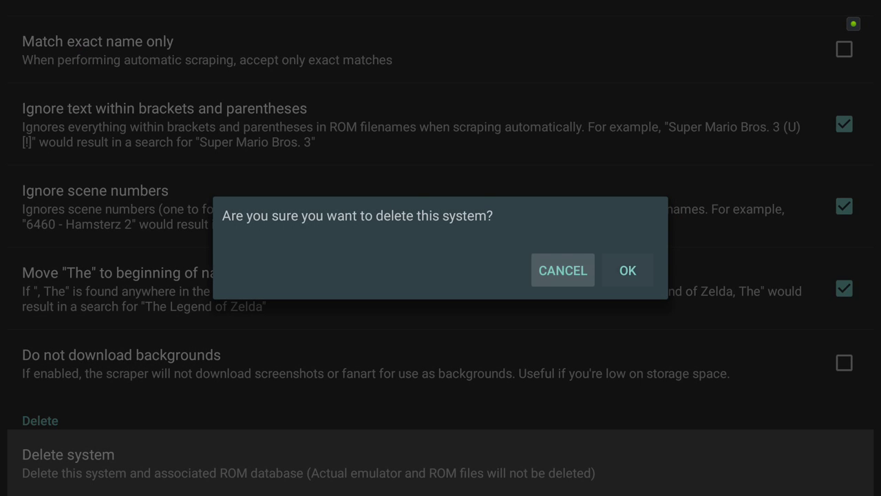
{"action": "key", "text": "Right"}
{"action": "key", "text": "Return"}
{"action": "key", "text": "Escape"}
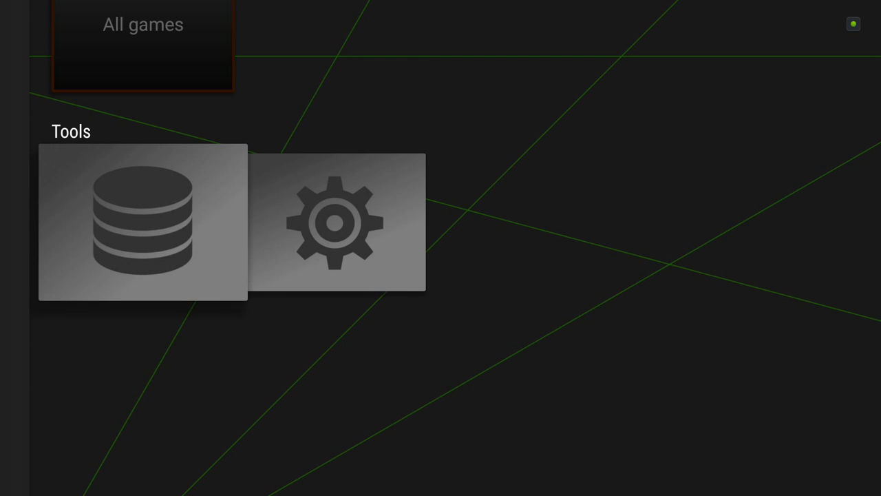
- Run the database task Rescan without scraping
{"action": "key", "text": "Return"}
{"action": "key", "text": "Down"}
{"action": "key", "text": "Return"}
- Go to the remaining ColecoVision system and browse its Action games
{"action": "key", "text": "Left"}
{"action": "key", "text": "Up"}
{"action": "key", "text": "Up"}
{"action": "key", "text": "Up"}
{"action": "key", "text": "Up"}
{"action": "key", "text": "Up"}
{"action": "key", "text": "Up"}
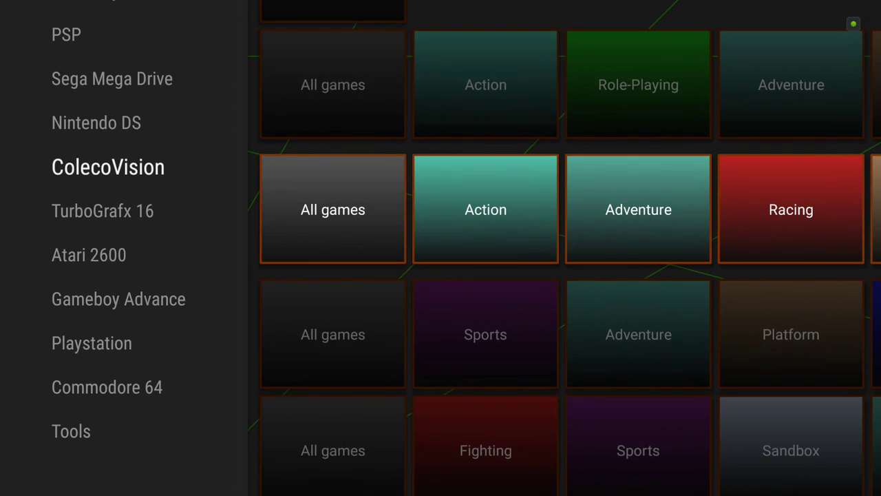
{"action": "key", "text": "Right"}
{"action": "key", "text": "Left"}
{"action": "key", "text": "Right"}
{"action": "key", "text": "Return"}
{"action": "key", "text": "Right"}
{"action": "key", "text": "Down"}
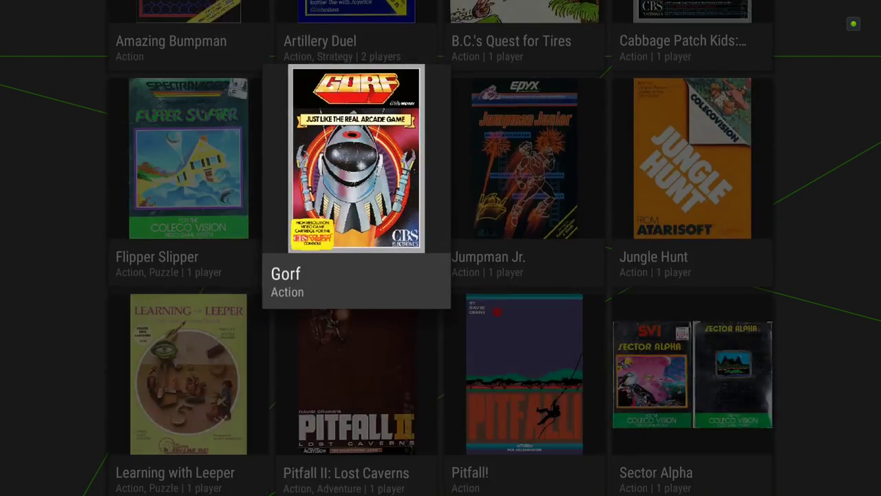
{"action": "key", "text": "Down"}
{"action": "key", "text": "Down"}
{"action": "key", "text": "Escape"}
- Browse the ColecoVision All games list and its cover art, then return to the systems overview
{"action": "key", "text": "Left"}
{"action": "key", "text": "Return"}
{"action": "key", "text": "Down"}
{"action": "key", "text": "Down"}
{"action": "key", "text": "Down"}
{"action": "key", "text": "Down"}
{"action": "key", "text": "Down"}
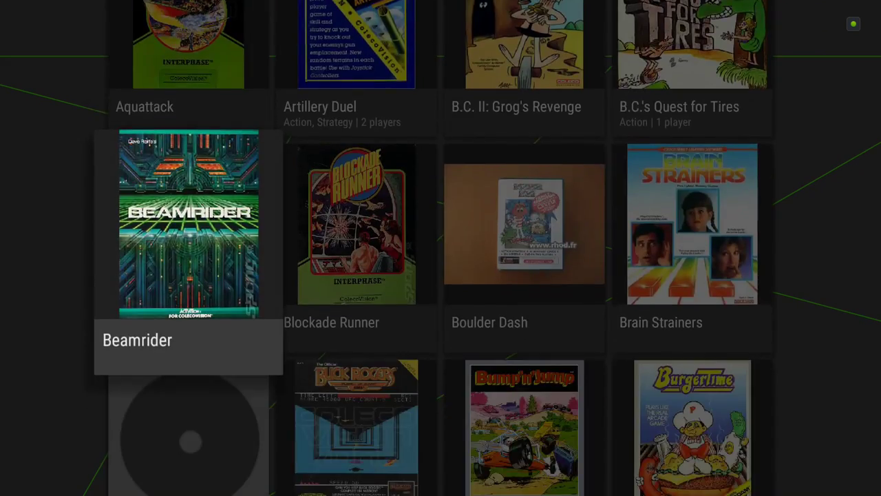
{"action": "key", "text": "Down"}
{"action": "key", "text": "Down"}
{"action": "key", "text": "Right"}
{"action": "key", "text": "Right"}
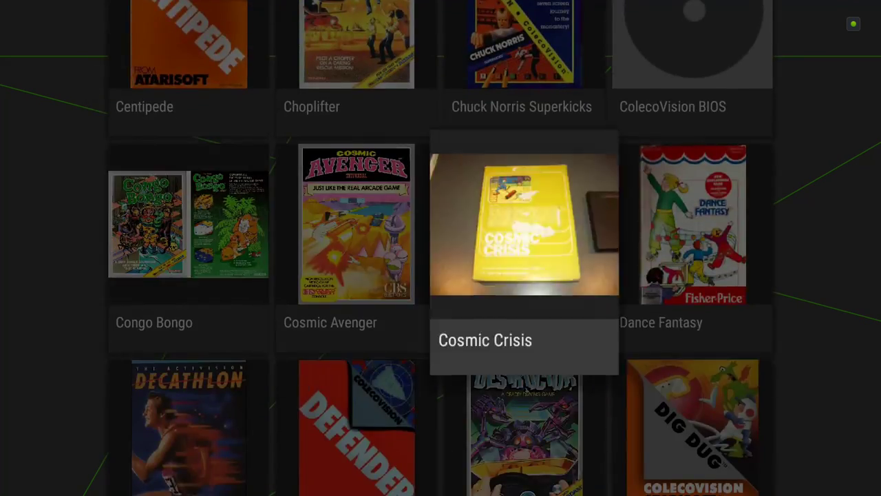
{"action": "key", "text": "Down"}
{"action": "key", "text": "Right"}
{"action": "key", "text": "Down"}
{"action": "key", "text": "Down"}
{"action": "key", "text": "Down"}
{"action": "key", "text": "Down"}
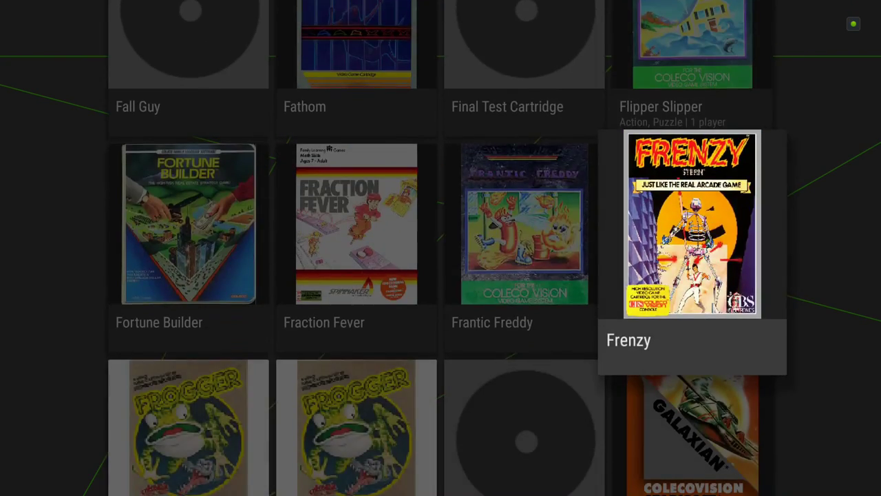
{"action": "key", "text": "Escape"}
- Review the genre tiles from TurboGrafx 16 down to Commodore 64 and go to the Tools section
{"action": "key", "text": "Down"}
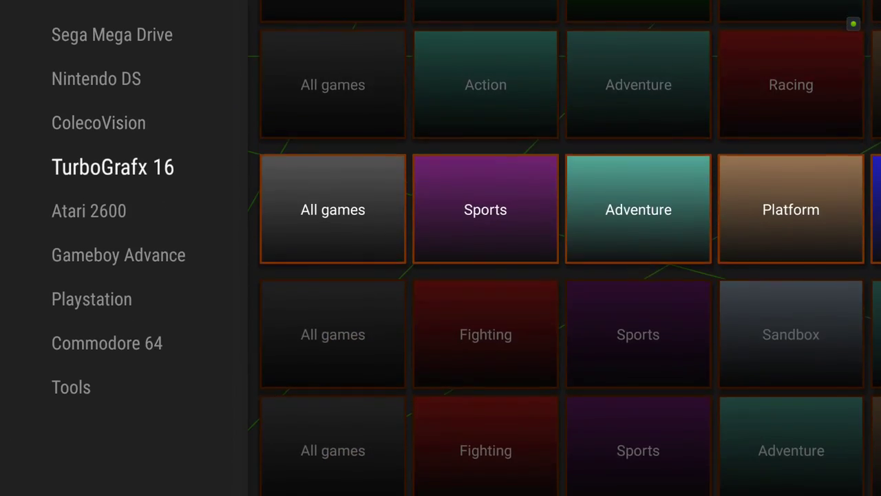
{"action": "key", "text": "Down"}
{"action": "key", "text": "Down"}
{"action": "key", "text": "Down"}
{"action": "key", "text": "Down"}
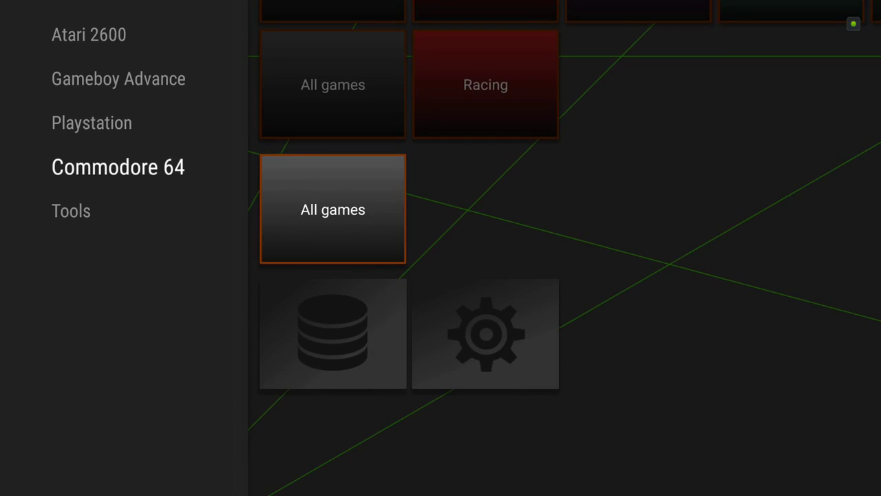
{"action": "key", "text": "Right"}
{"action": "key", "text": "Down"}
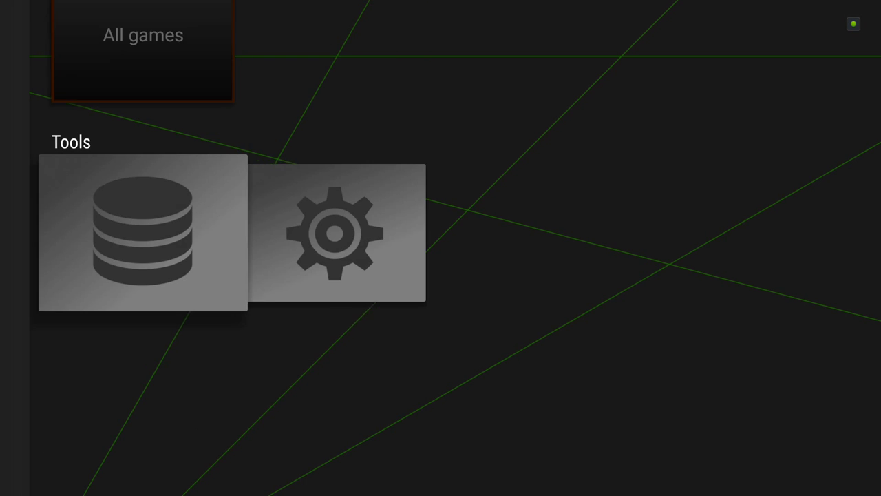
- Open the Commodore 64 system's settings from the systems list
{"action": "key", "text": "Right"}
{"action": "key", "text": "Return"}
{"action": "key", "text": "Down"}
{"action": "key", "text": "Down"}
{"action": "key", "text": "Down"}
{"action": "key", "text": "Down"}
{"action": "key", "text": "Down"}
{"action": "key", "text": "Down"}
{"action": "key", "text": "Down"}
{"action": "key", "text": "Down"}
{"action": "key", "text": "Down"}
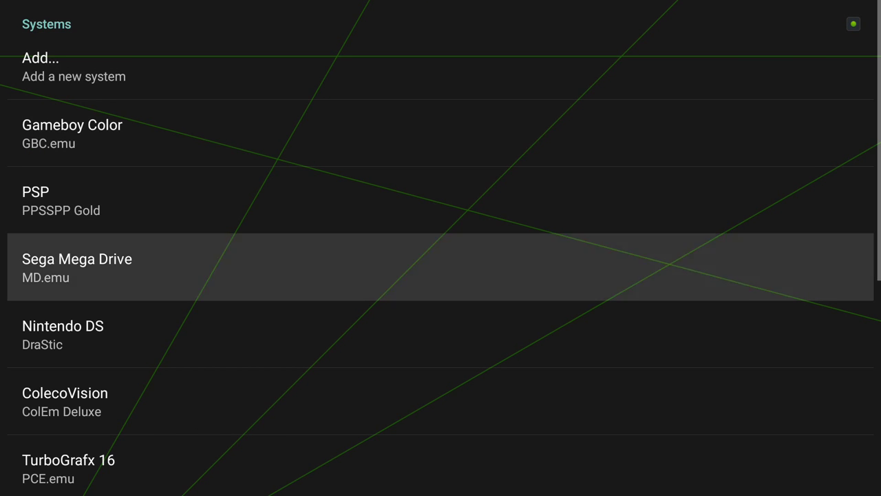
{"action": "key", "text": "Down"}
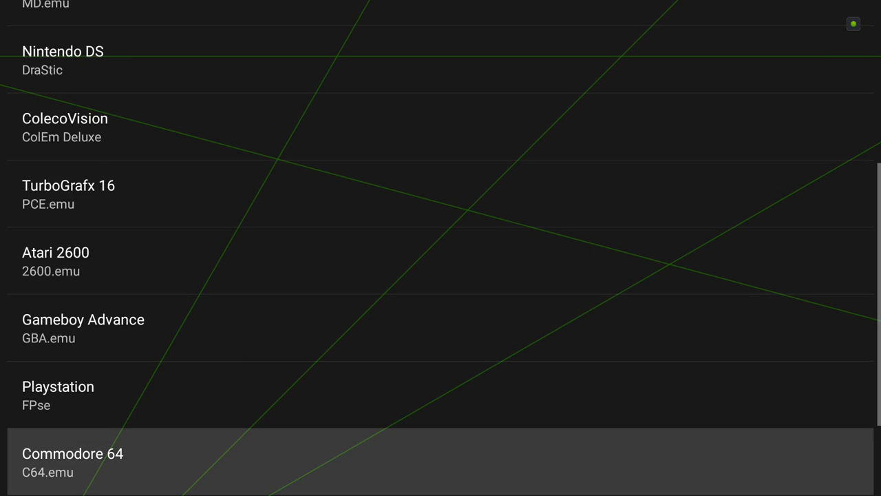
{"action": "key", "text": "Return"}
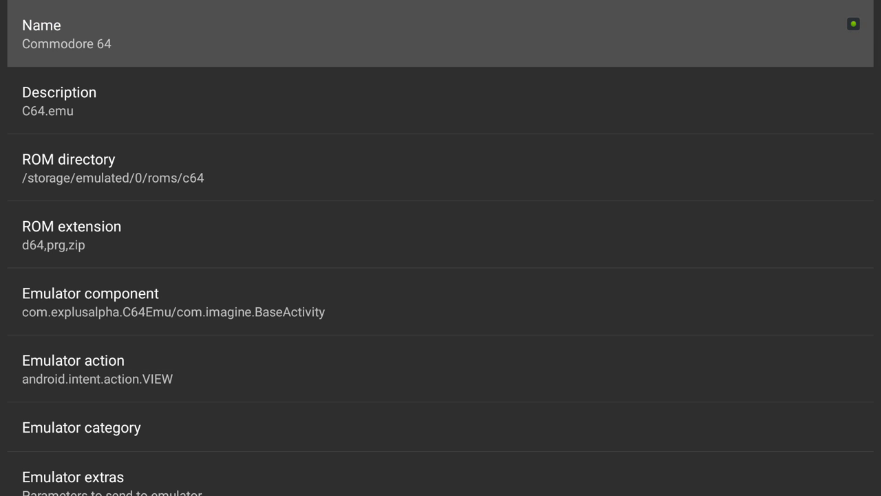
- Check the Commodore 64 ROM directory and ROM extension, then leave the settings
{"action": "key", "text": "Down"}
{"action": "key", "text": "Down"}
{"action": "key", "text": "Down"}
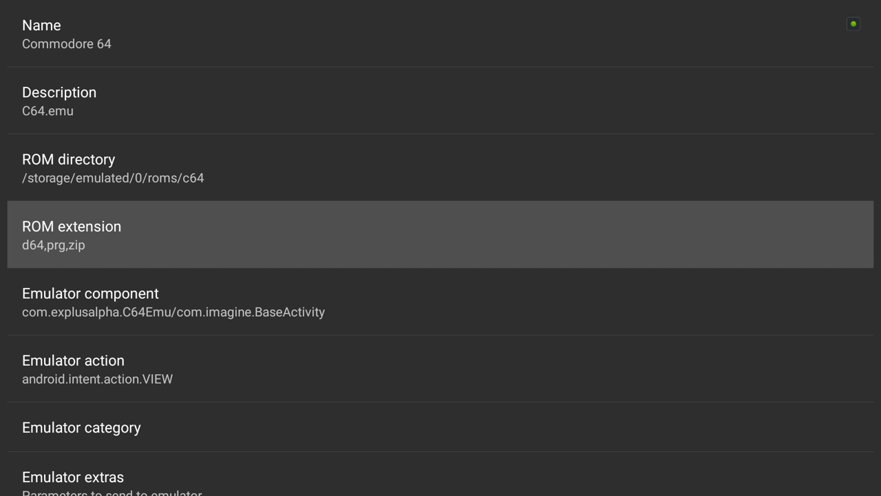
{"action": "key", "text": "Up"}
{"action": "key", "text": "Up"}
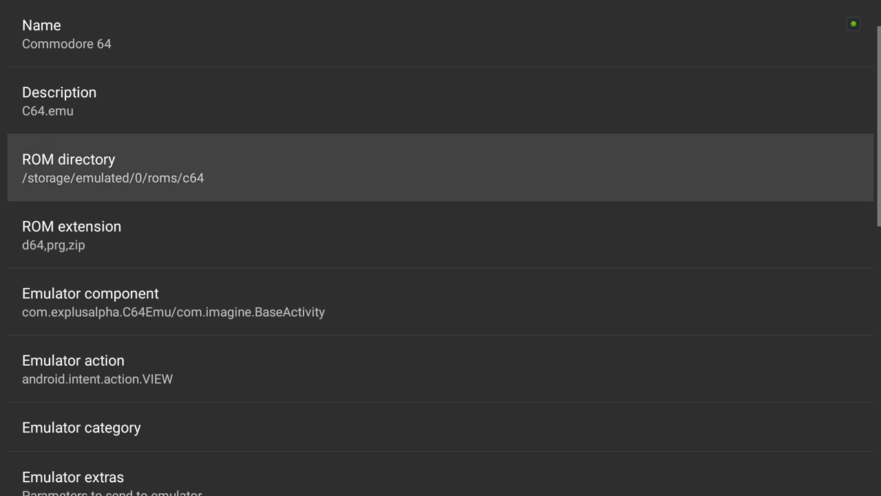
{"action": "key", "text": "Escape"}
{"action": "key", "text": "Escape"}
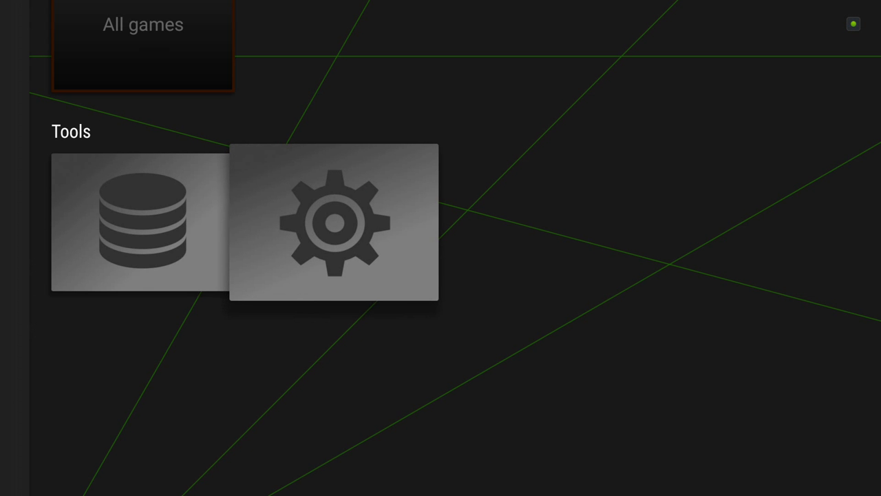
- Return to the systems list and exit ARC Browser to the SHIELD home screen
{"action": "key", "text": "Left"}
{"action": "key", "text": "Left"}
{"action": "key", "text": "Up"}
{"action": "key", "text": "Up"}
{"action": "key", "text": "Down"}
{"action": "key", "text": "Escape"}
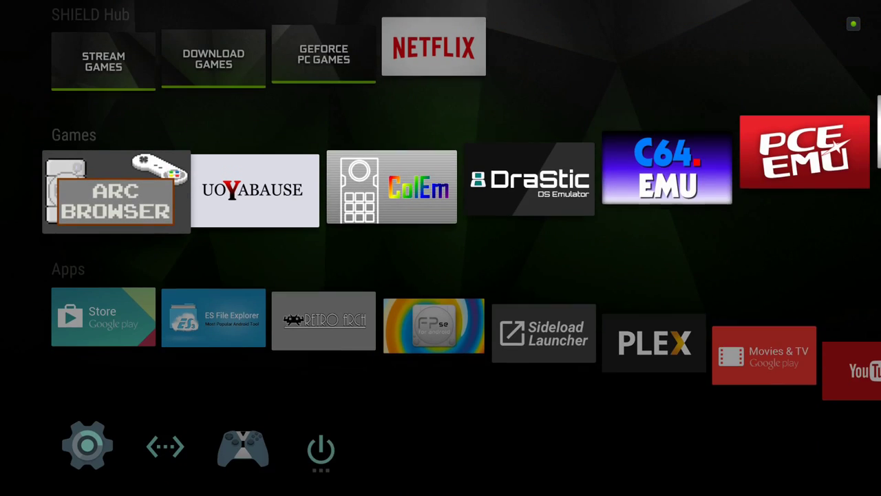
- Switch to ES File Explorer and open the c64 folder inside roms
{"action": "key", "text": "Down"}
{"action": "key", "text": "Right"}
{"action": "key", "text": "Return"}
{"action": "key", "text": "Down"}
{"action": "key", "text": "Down"}
{"action": "key", "text": "Return"}
{"action": "key", "text": "Escape"}
{"action": "key", "text": "Up"}
{"action": "key", "text": "Return"}
{"action": "key", "text": "Down"}
{"action": "key", "text": "Right"}
{"action": "key", "text": "Up"}
{"action": "key", "text": "Return"}
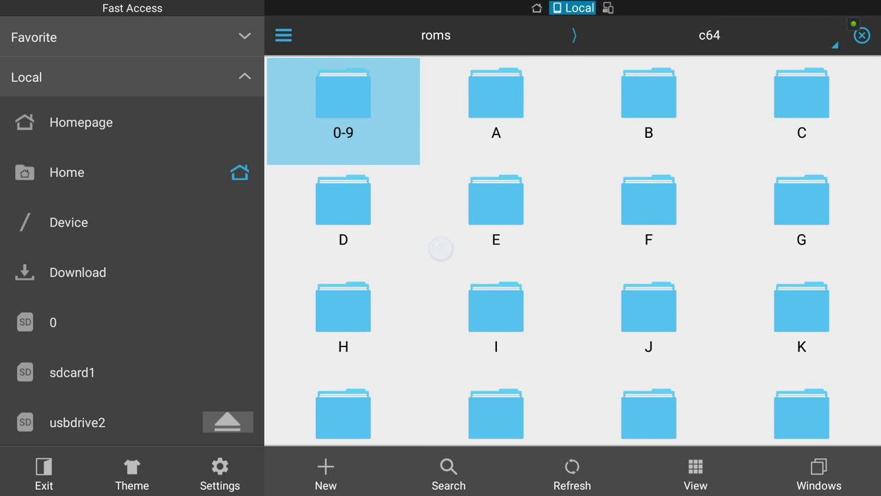
- Look through the alphabetical subfolders of the c64 folder from 0-9 to Z
{"action": "key", "text": "Down"}
{"action": "key", "text": "Down"}
{"action": "key", "text": "Down"}
{"action": "key", "text": "Down"}
{"action": "key", "text": "Down"}
{"action": "key", "text": "Down"}
{"action": "key", "text": "Left"}
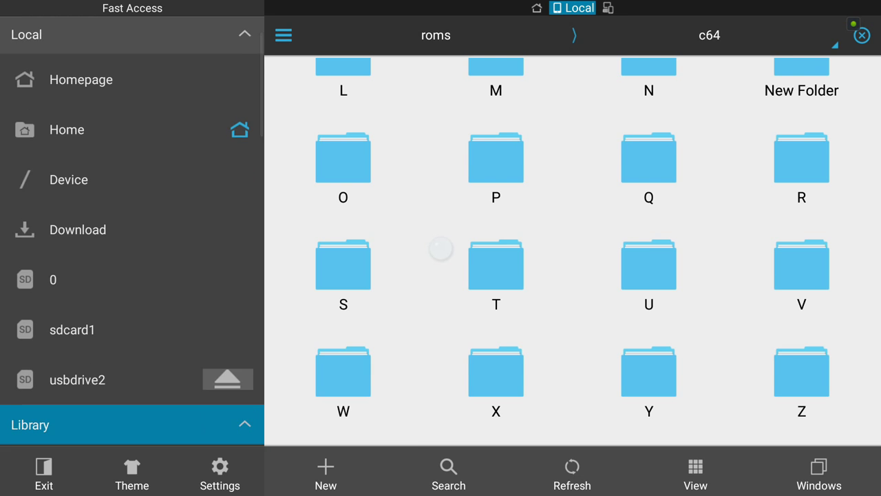
{"action": "key", "text": "Right"}
{"action": "key", "text": "Up"}
{"action": "key", "text": "Up"}
{"action": "key", "text": "Up"}
{"action": "key", "text": "Up"}
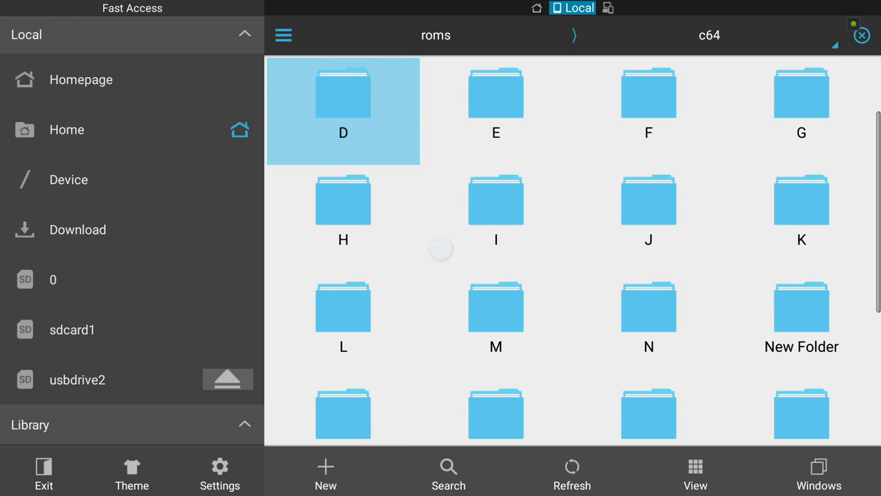
{"action": "key", "text": "Right"}
{"action": "key", "text": "Up"}
{"action": "key", "text": "Down"}
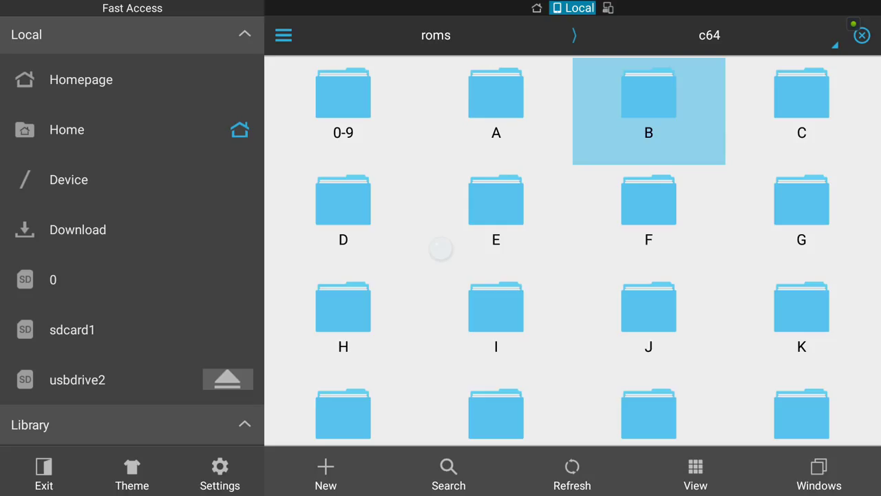
- Leave the c64 folder back to the sdcard level and exit ES File Explorer
{"action": "key", "text": "Left"}
{"action": "key", "text": "Left"}
{"action": "key", "text": "Left"}
{"action": "key", "text": "Escape"}
{"action": "key", "text": "Escape"}
{"action": "key", "text": "Escape"}
{"action": "key", "text": "Left"}
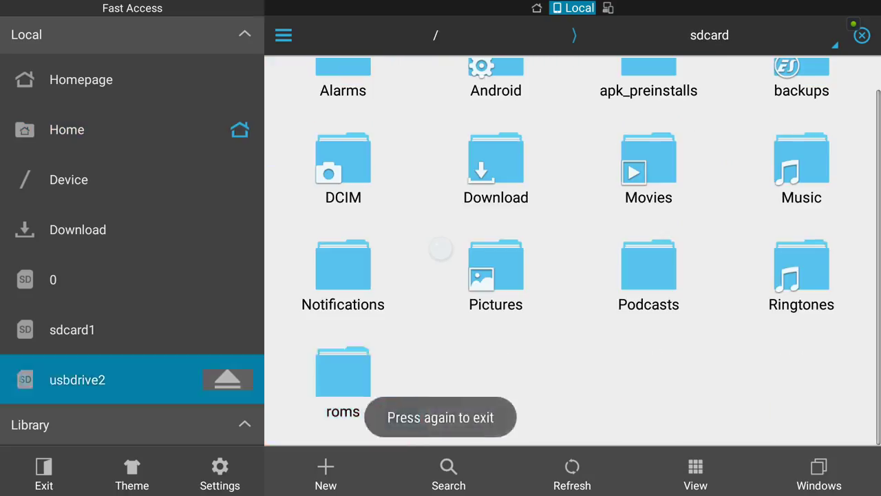
{"action": "key", "text": "Escape"}
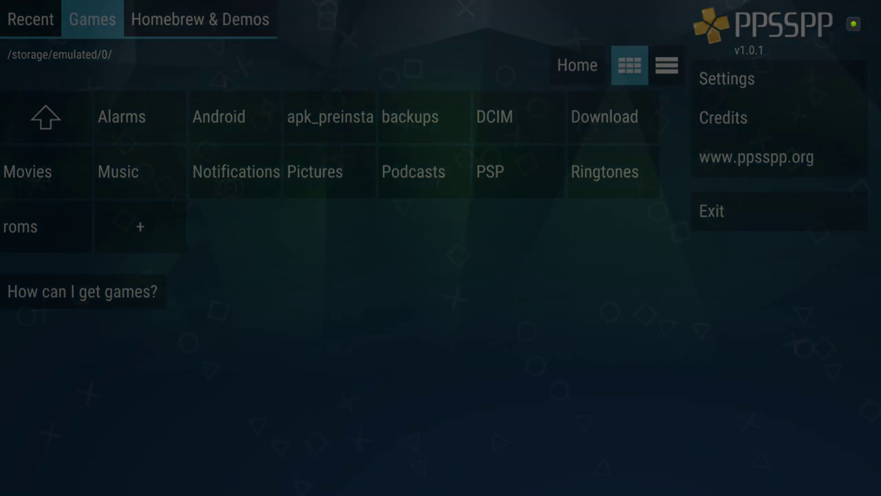
- Launch ARC Browser from the SHIELD home screen's Games row
{"action": "key", "text": "Down"}
{"action": "key", "text": "Up"}
{"action": "key", "text": "Up"}
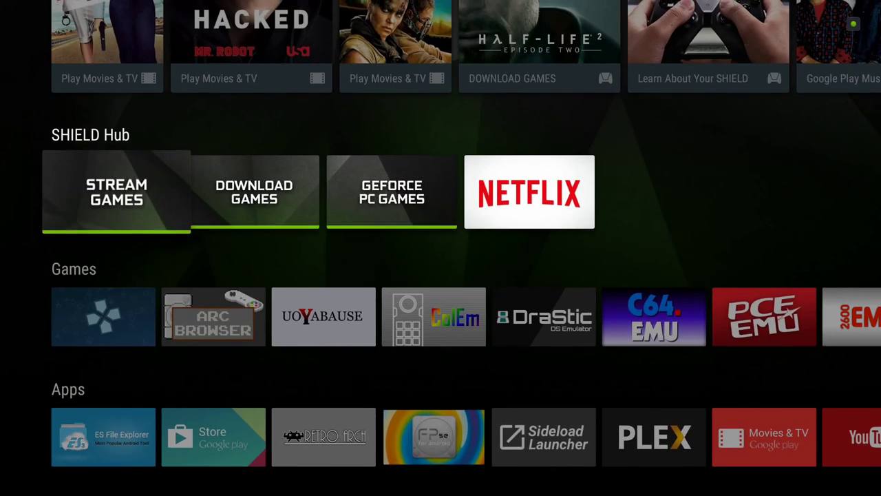
{"action": "key", "text": "Down"}
{"action": "key", "text": "Right"}
{"action": "key", "text": "Return"}
- Go to the Tools section and open the PSP system's settings from the systems list
{"action": "key", "text": "Down"}
{"action": "key", "text": "Down"}
{"action": "key", "text": "Down"}
{"action": "key", "text": "Down"}
{"action": "key", "text": "Down"}
{"action": "key", "text": "Down"}
{"action": "key", "text": "Down"}
{"action": "key", "text": "Down"}
{"action": "key", "text": "Down"}
{"action": "key", "text": "Down"}
{"action": "key", "text": "Down"}
{"action": "key", "text": "Right"}
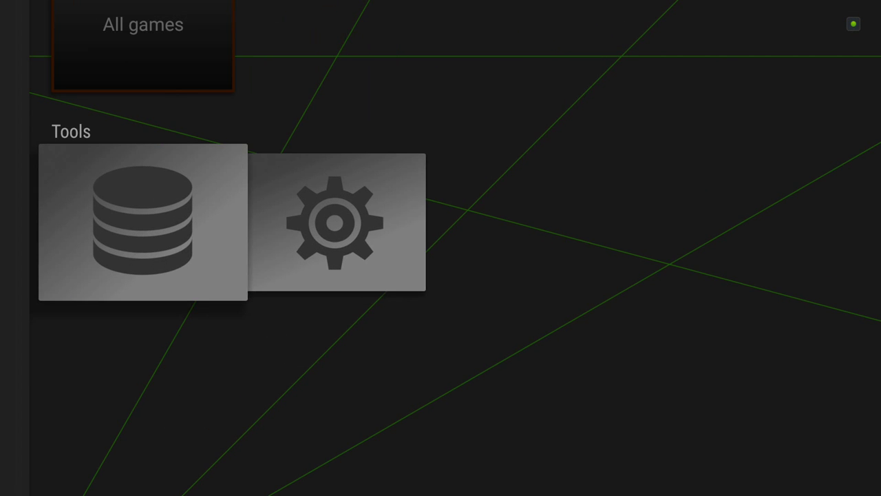
{"action": "key", "text": "Right"}
{"action": "key", "text": "Return"}
{"action": "key", "text": "Down"}
{"action": "key", "text": "Down"}
{"action": "key", "text": "Return"}
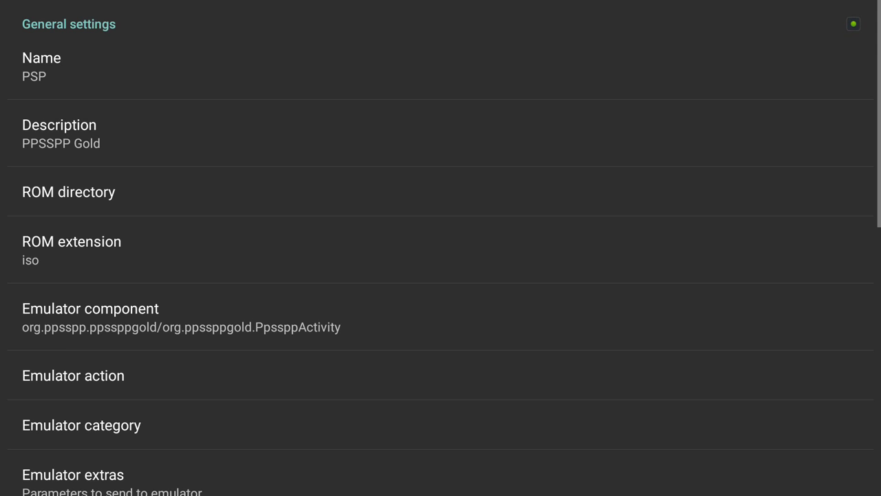
- Open the PSP system's ROM directory setting and go to its browse option
{"action": "key", "text": "Down"}
{"action": "key", "text": "Down"}
{"action": "key", "text": "Return"}
{"action": "key", "text": "Escape"}
{"action": "key", "text": "Down"}
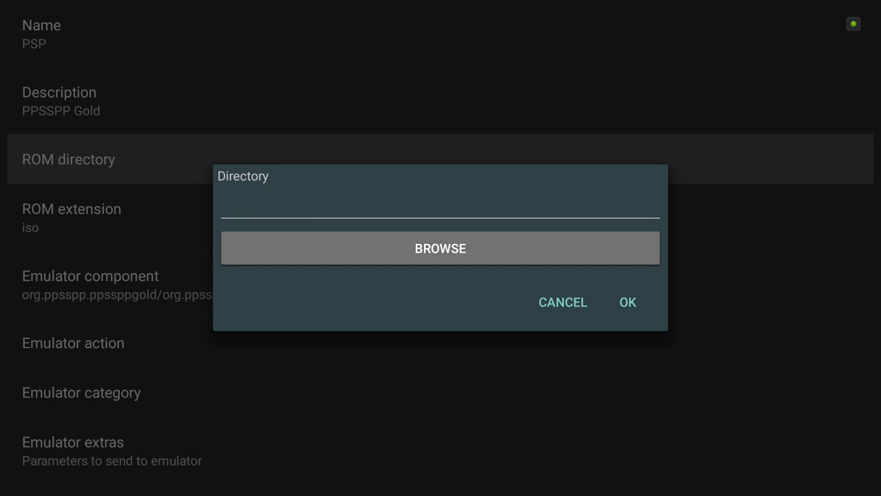
{"action": "key", "text": "Return"}
{"action": "key", "text": "Down"}
{"action": "key", "text": "Down"}
{"action": "key", "text": "Down"}
{"action": "key", "text": "Down"}
{"action": "key", "text": "Down"}
{"action": "key", "text": "Down"}
{"action": "key", "text": "Down"}
{"action": "key", "text": "Down"}
{"action": "key", "text": "Down"}
{"action": "key", "text": "Down"}
{"action": "key", "text": "Down"}
{"action": "key", "text": "Down"}
{"action": "key", "text": "Down"}
{"action": "key", "text": "Down"}
{"action": "key", "text": "Down"}
{"action": "key", "text": "Down"}
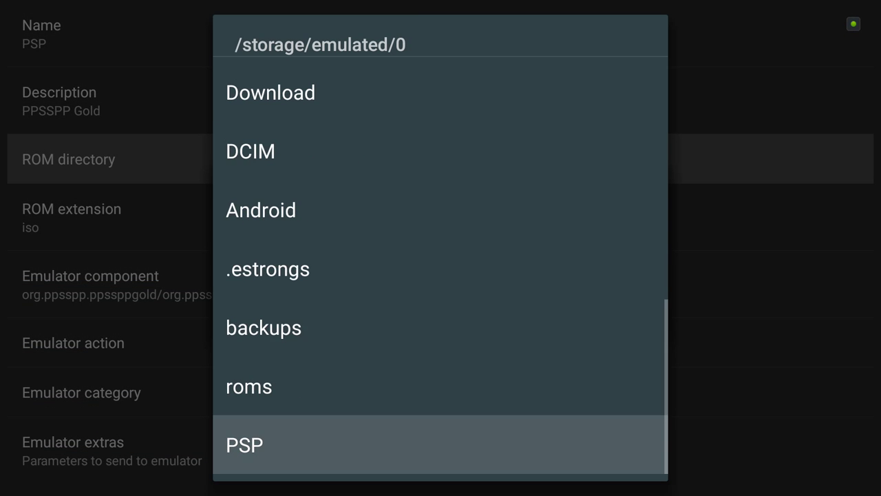
{"action": "key", "text": "Return"}
{"action": "key", "text": "Return"}
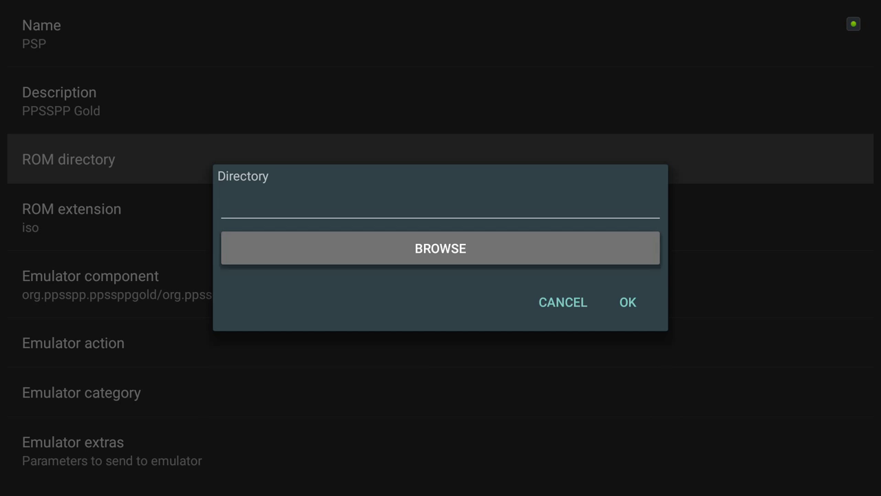
- Browse for the PSP ROM directory and open the roms folder in /storage/emulated/0
{"action": "key", "text": "Return"}
{"action": "key", "text": "Down"}
{"action": "key", "text": "Down"}
{"action": "key", "text": "Down"}
{"action": "key", "text": "Down"}
{"action": "key", "text": "Down"}
{"action": "key", "text": "Down"}
{"action": "key", "text": "Down"}
{"action": "key", "text": "Down"}
{"action": "key", "text": "Down"}
{"action": "key", "text": "Down"}
{"action": "key", "text": "Down"}
{"action": "key", "text": "Down"}
{"action": "key", "text": "Down"}
{"action": "key", "text": "Down"}
{"action": "key", "text": "Down"}
{"action": "key", "text": "Up"}
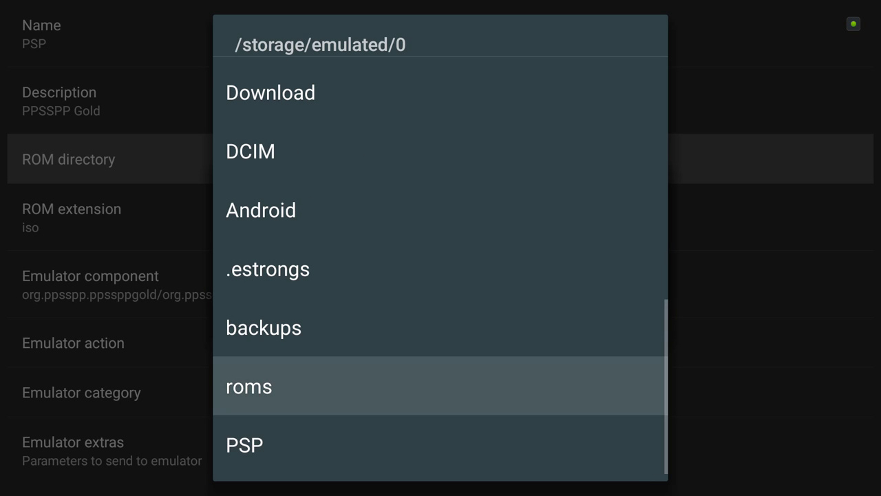
{"action": "key", "text": "Return"}
- Select the psp subfolder of roms as the PSP system's ROM directory and confirm it
{"action": "key", "text": "Down"}
{"action": "key", "text": "Down"}
{"action": "key", "text": "Down"}
{"action": "key", "text": "Down"}
{"action": "key", "text": "Down"}
{"action": "key", "text": "Down"}
{"action": "key", "text": "Down"}
{"action": "key", "text": "Down"}
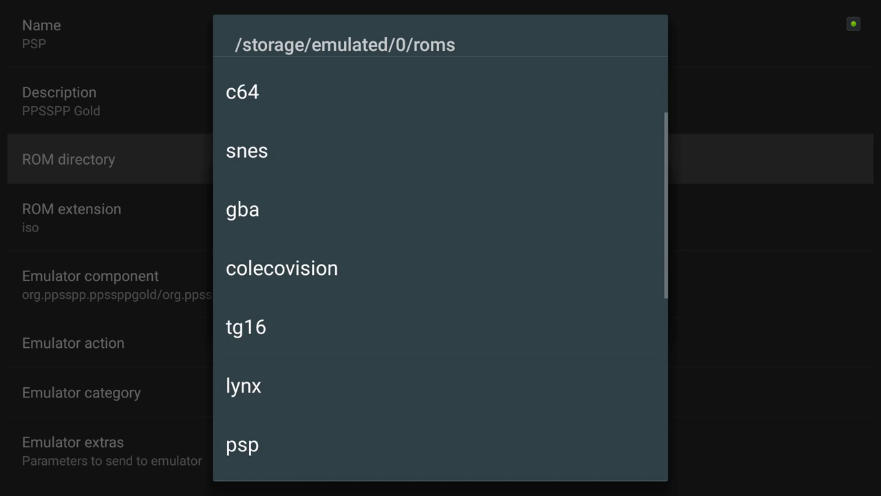
{"action": "key", "text": "Down"}
{"action": "key", "text": "Down"}
{"action": "key", "text": "Up"}
{"action": "key", "text": "Up"}
{"action": "key", "text": "Return"}
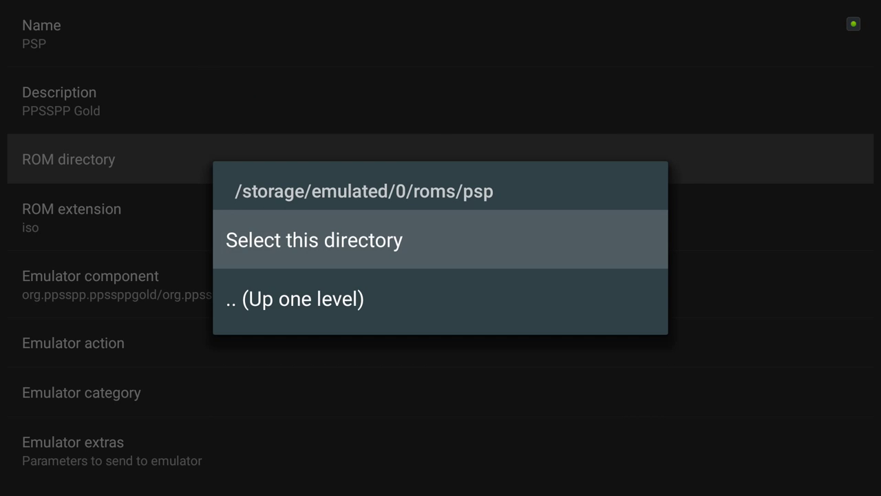
{"action": "key", "text": "Return"}
{"action": "key", "text": "Down"}
{"action": "key", "text": "Right"}
{"action": "key", "text": "Return"}
- Set the PSP system's ROM extension to iso,cso
{"action": "key", "text": "Down"}
{"action": "key", "text": "Return"}
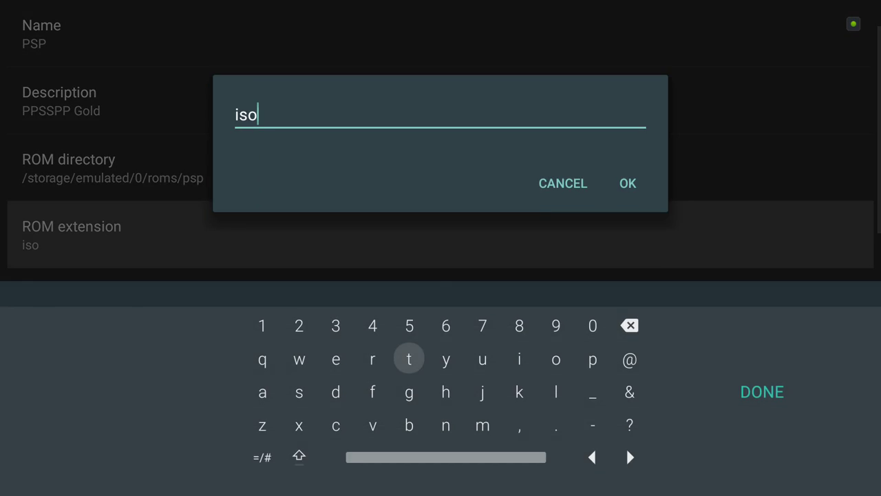
{"action": "key", "text": "Right"}
{"action": "key", "text": "Right"}
{"action": "key", "text": "Right"}
{"action": "key", "text": "Down"}
{"action": "key", "text": "Return"}
{"action": "key", "text": "Left"}
{"action": "key", "text": "Left"}
{"action": "key", "text": "Left"}
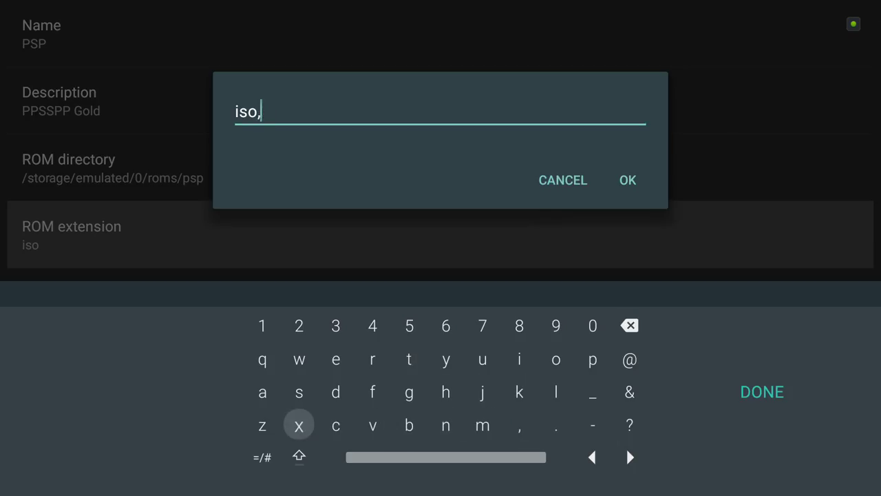
{"action": "key", "text": "Right"}
{"action": "key", "text": "Right"}
{"action": "key", "text": "Right"}
{"action": "key", "text": "Right"}
{"action": "key", "text": "Right"}
{"action": "key", "text": "Right"}
{"action": "key", "text": "Up"}
{"action": "key", "text": "Return"}
{"action": "key", "text": "Right"}
{"action": "key", "text": "Right"}
{"action": "key", "text": "Right"}
{"action": "key", "text": "Return"}
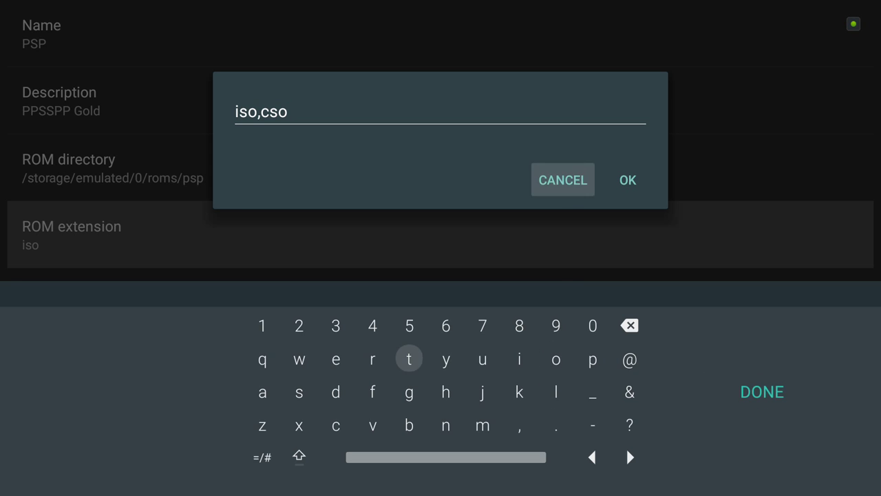
{"action": "key", "text": "Right"}
{"action": "key", "text": "Return"}
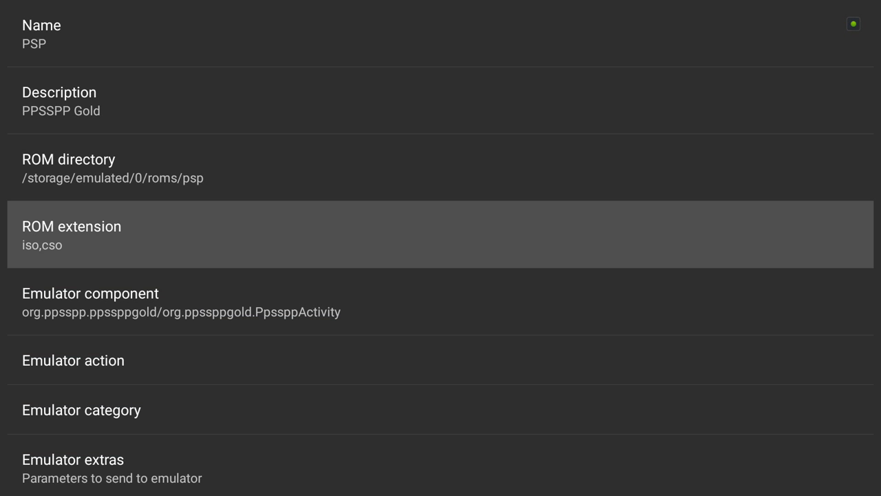
- Check the remaining emulator settings of the PSP system and return to the systems list
{"action": "key", "text": "Down"}
{"action": "key", "text": "Down"}
{"action": "key", "text": "Down"}
{"action": "key", "text": "Down"}
{"action": "key", "text": "Down"}
{"action": "key", "text": "Escape"}
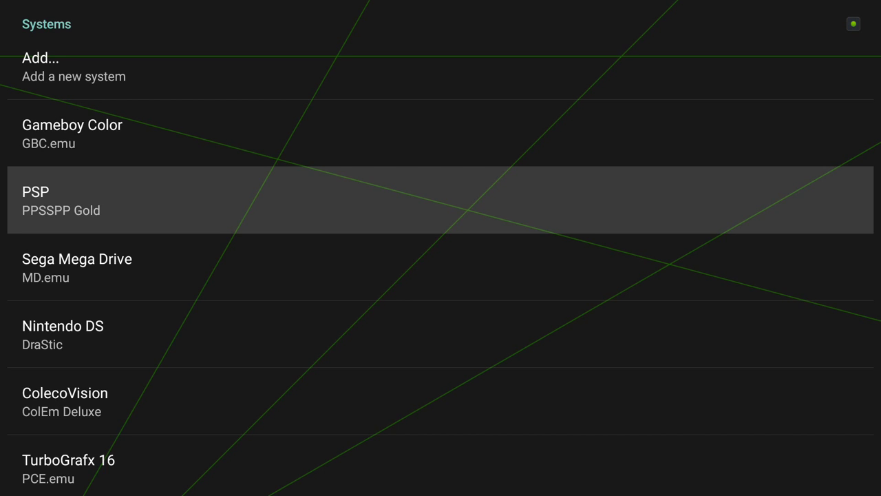
- Return to the Tools section and run a database rescan without scraping
{"action": "key", "text": "Escape"}
{"action": "key", "text": "Left"}
{"action": "key", "text": "Return"}
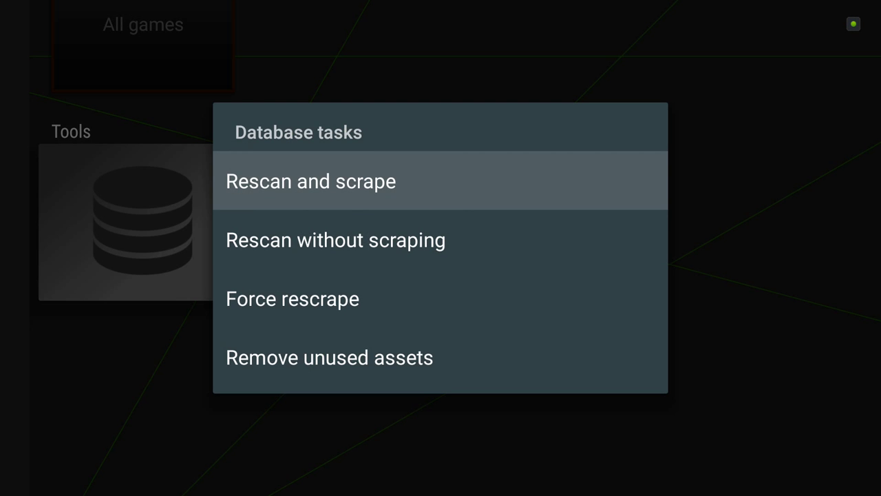
{"action": "key", "text": "Down"}
{"action": "key", "text": "Return"}
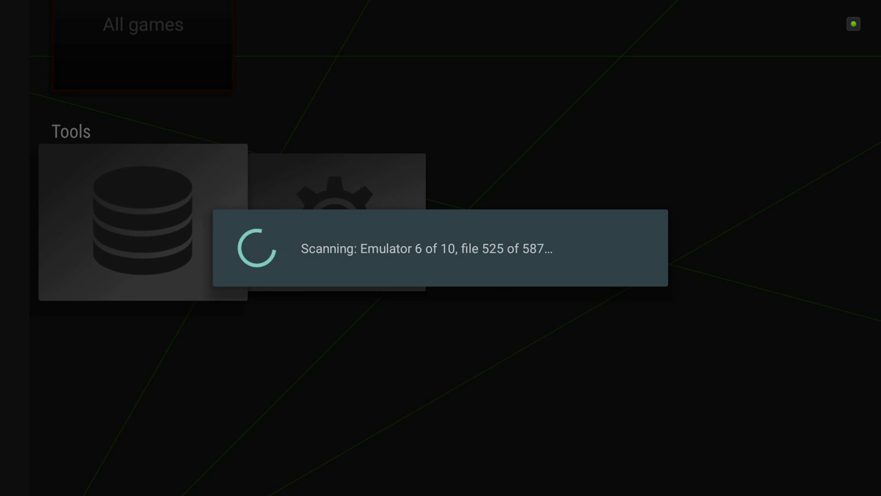
- Open the PSP system's full game list to check the scanned games, and return to the systems overview
{"action": "key", "text": "Up"}
{"action": "key", "text": "Up"}
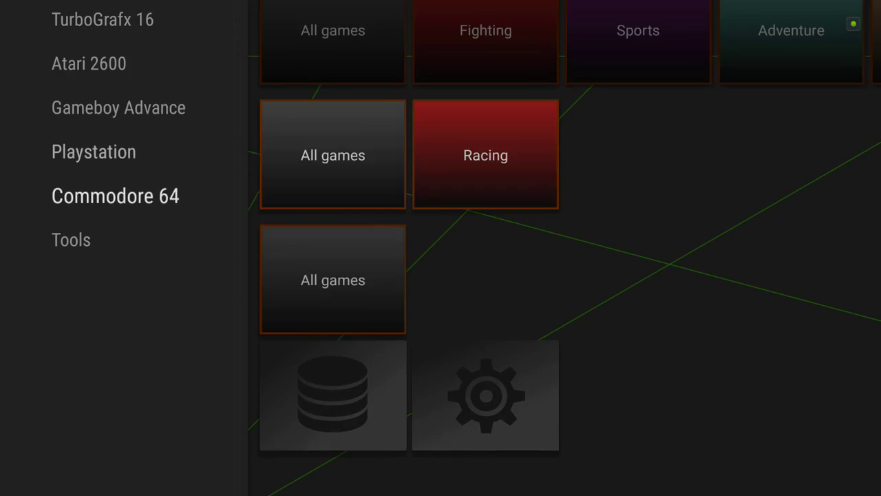
{"action": "key", "text": "Up"}
{"action": "key", "text": "Up"}
{"action": "key", "text": "Up"}
{"action": "key", "text": "Up"}
{"action": "key", "text": "Up"}
{"action": "key", "text": "Up"}
{"action": "key", "text": "Up"}
{"action": "key", "text": "Up"}
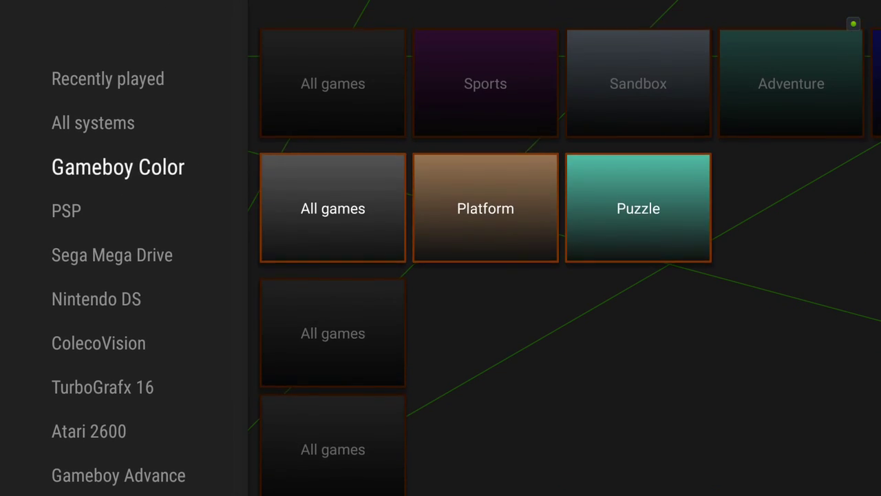
{"action": "key", "text": "Down"}
{"action": "key", "text": "Right"}
{"action": "key", "text": "Return"}
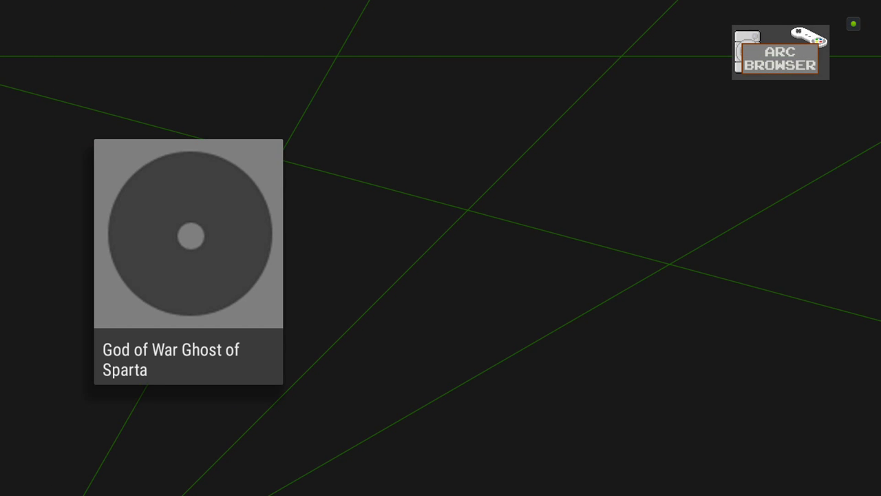
{"action": "key", "text": "Escape"}
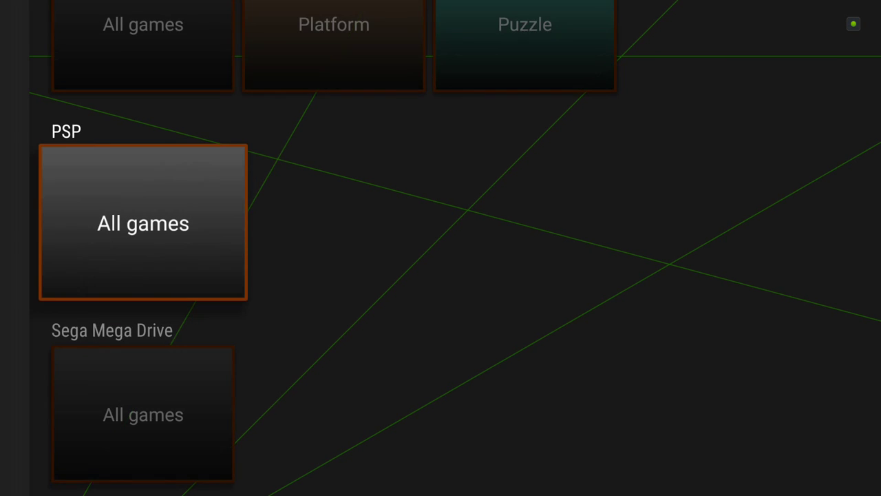
- Start a database rescan with scraping from the Tools section and stop it while it scans the sixth emulator
{"action": "key", "text": "Up"}
{"action": "key", "text": "Up"}
{"action": "key", "text": "Down"}
{"action": "key", "text": "Down"}
{"action": "key", "text": "Down"}
{"action": "key", "text": "Down"}
{"action": "key", "text": "Down"}
{"action": "key", "text": "Down"}
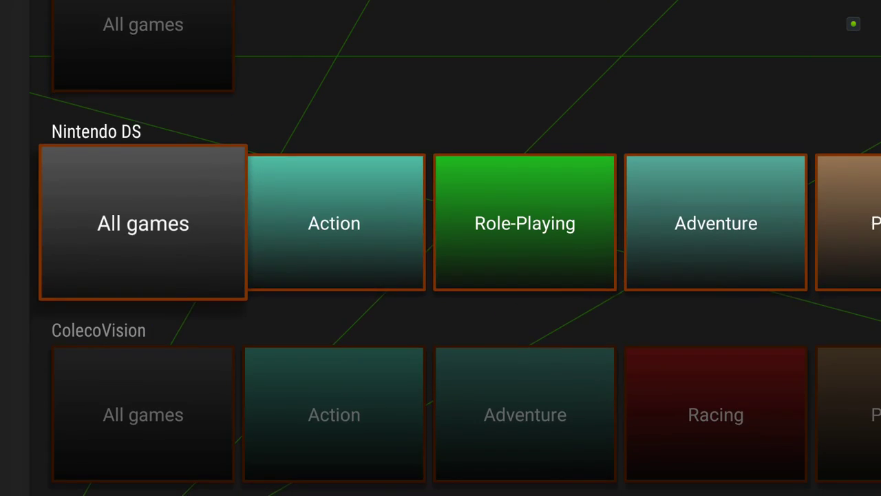
{"action": "key", "text": "Down"}
{"action": "key", "text": "Down"}
{"action": "key", "text": "Down"}
{"action": "key", "text": "Down"}
{"action": "key", "text": "Down"}
{"action": "key", "text": "Down"}
{"action": "key", "text": "Down"}
{"action": "key", "text": "Return"}
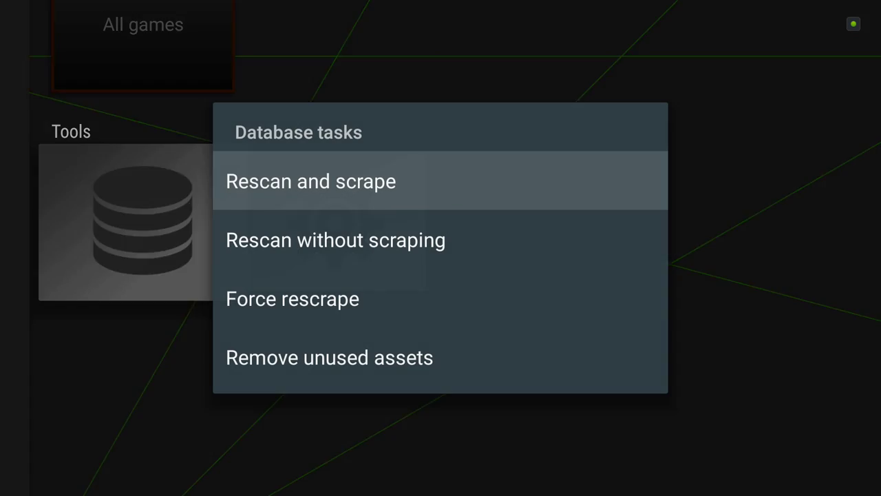
{"action": "key", "text": "Return"}
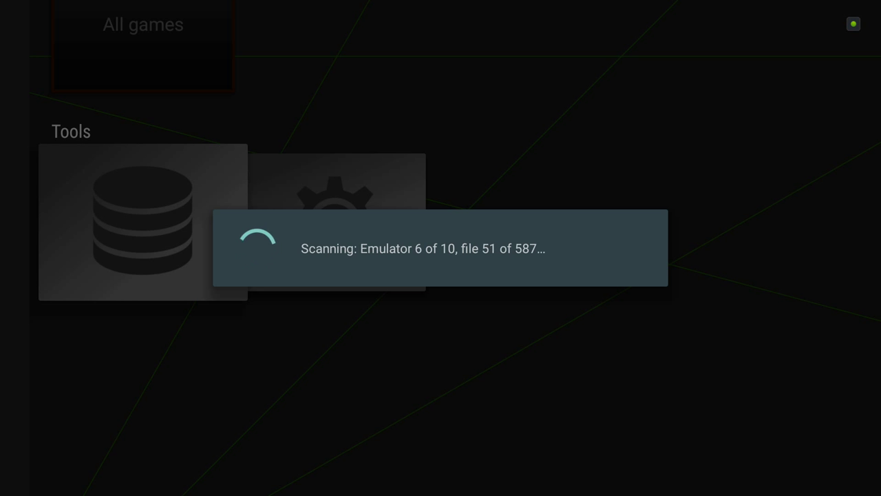
{"action": "key", "text": "Escape"}
- Look at the PSP genres and full game list to check the scraped artwork, and return to the overview
{"action": "key", "text": "Up"}
{"action": "key", "text": "Up"}
{"action": "key", "text": "Up"}
{"action": "key", "text": "Up"}
{"action": "key", "text": "Up"}
{"action": "key", "text": "Up"}
{"action": "key", "text": "Up"}
{"action": "key", "text": "Up"}
{"action": "key", "text": "Up"}
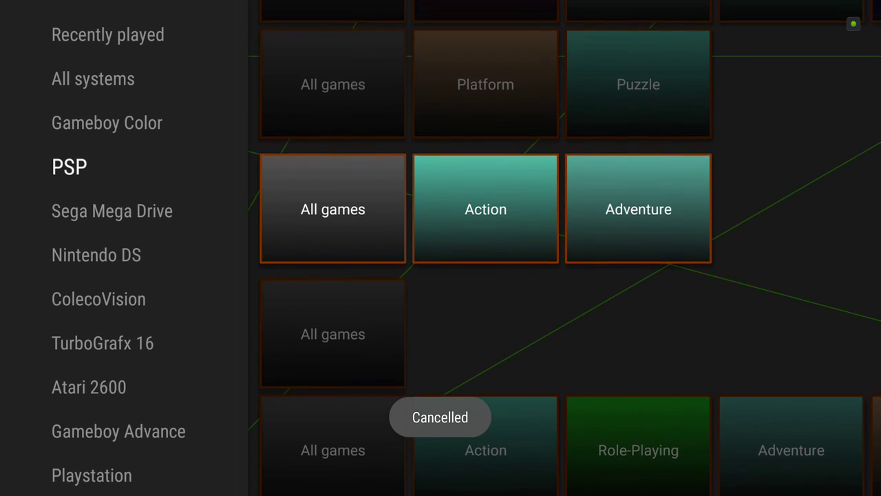
{"action": "key", "text": "Right"}
{"action": "key", "text": "Right"}
{"action": "key", "text": "Right"}
{"action": "key", "text": "Left"}
{"action": "key", "text": "Left"}
{"action": "key", "text": "Return"}
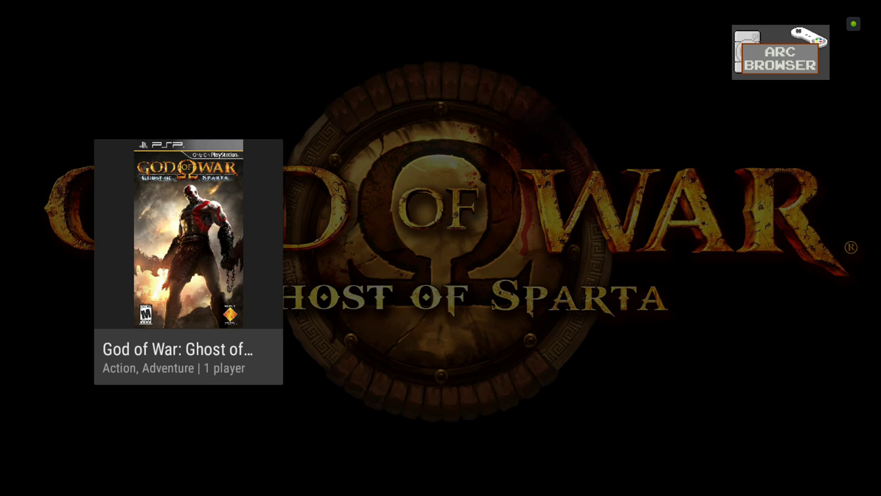
{"action": "key", "text": "Escape"}
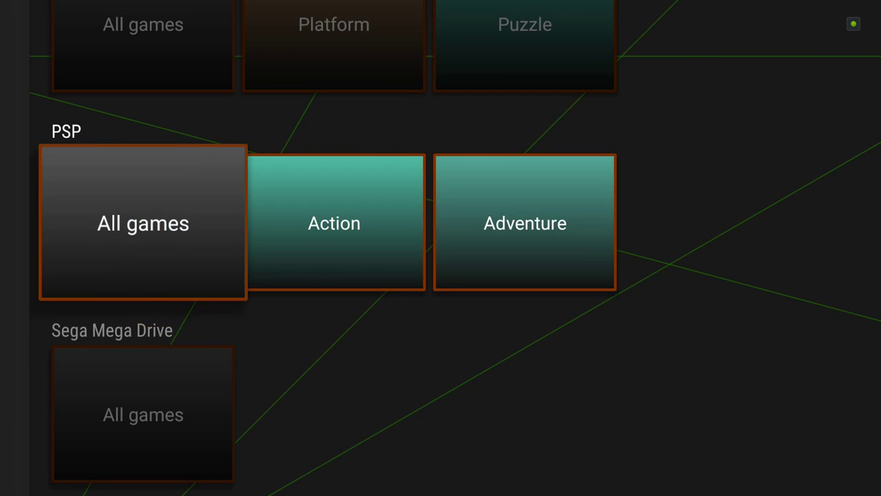
- Look through the systems list from PSP down to Commodore 64 to examine each system's genre categories
{"action": "key", "text": "Left"}
{"action": "key", "text": "Down"}
{"action": "key", "text": "Down"}
{"action": "key", "text": "Down"}
{"action": "key", "text": "Up"}
{"action": "key", "text": "Up"}
{"action": "key", "text": "Down"}
{"action": "key", "text": "Up"}
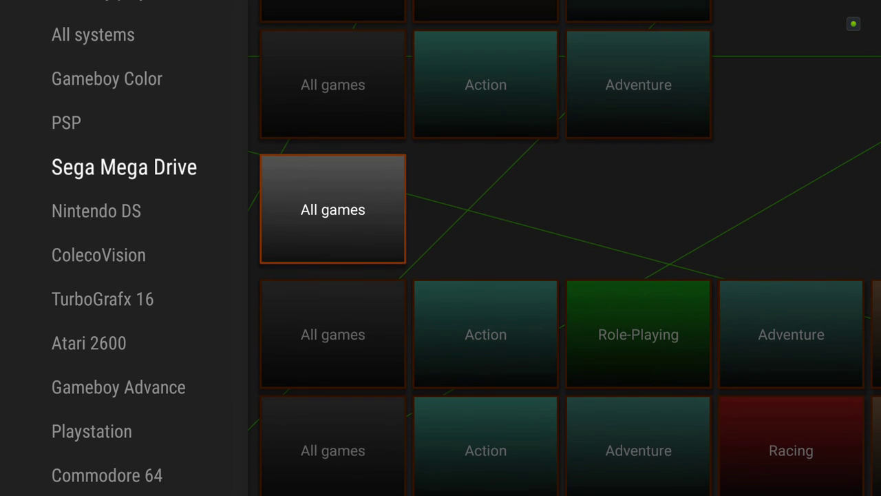
{"action": "key", "text": "Down"}
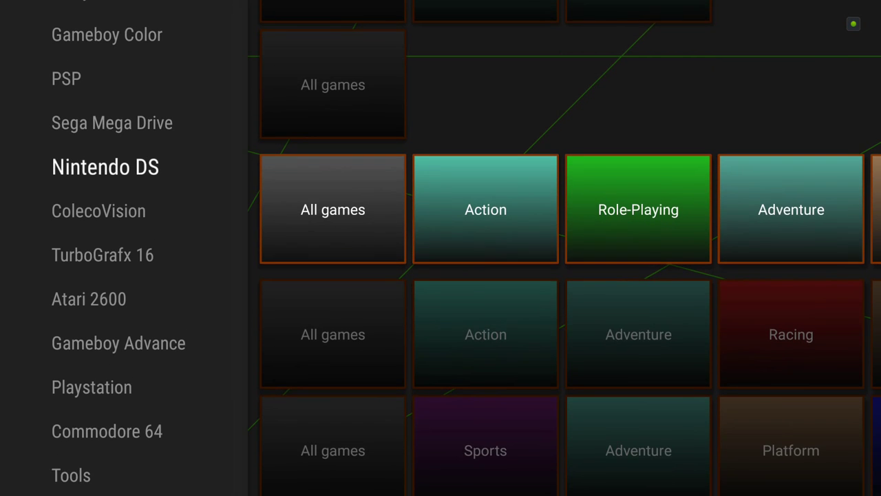
{"action": "key", "text": "Down"}
{"action": "key", "text": "Down"}
{"action": "key", "text": "Down"}
{"action": "key", "text": "Down"}
{"action": "key", "text": "Down"}
{"action": "key", "text": "Down"}
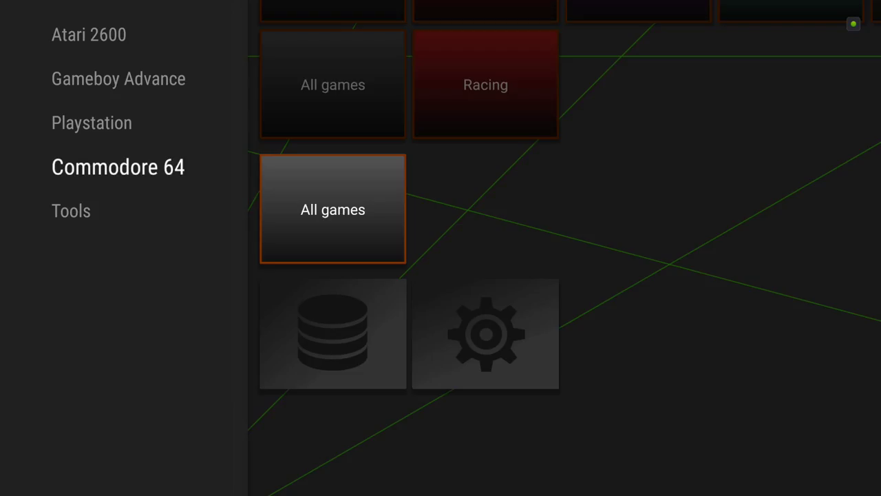
- Run another database rescan without scraping from the Tools section
{"action": "key", "text": "Down"}
{"action": "key", "text": "Return"}
{"action": "key", "text": "Down"}
{"action": "key", "text": "Return"}
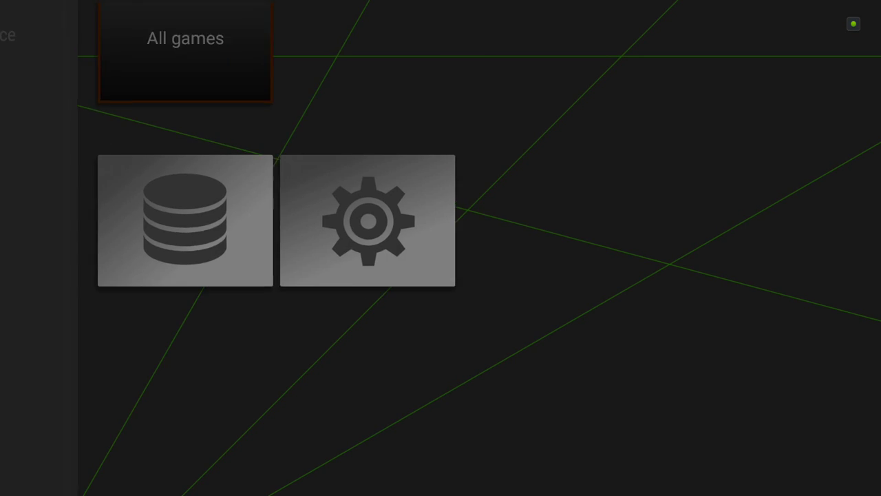
- Look through the scanned systems and their genres, ending at Commodore 64's All games entry
{"action": "key", "text": "Up"}
{"action": "key", "text": "Up"}
{"action": "key", "text": "Up"}
{"action": "key", "text": "Up"}
{"action": "key", "text": "Up"}
{"action": "key", "text": "Up"}
{"action": "key", "text": "Up"}
{"action": "key", "text": "Up"}
{"action": "key", "text": "Up"}
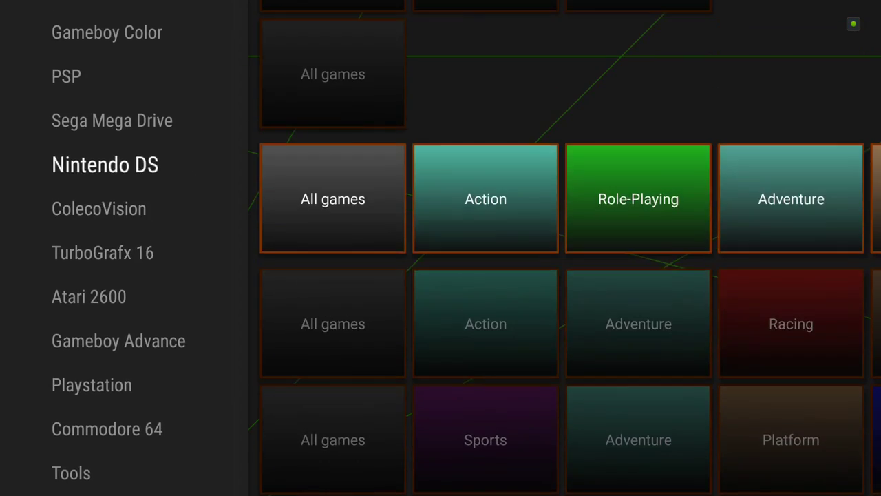
{"action": "key", "text": "Down"}
{"action": "key", "text": "Down"}
{"action": "key", "text": "Down"}
{"action": "key", "text": "Down"}
{"action": "key", "text": "Down"}
{"action": "key", "text": "Down"}
{"action": "key", "text": "Down"}
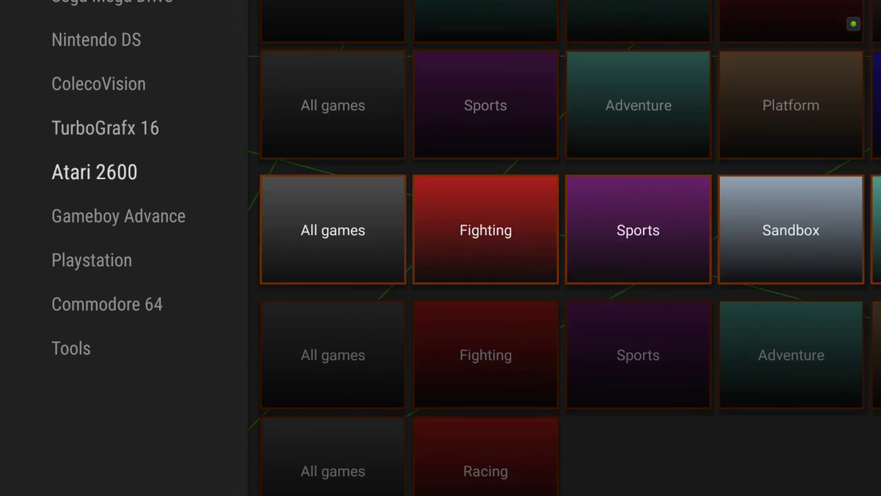
{"action": "key", "text": "Down"}
{"action": "key", "text": "Right"}
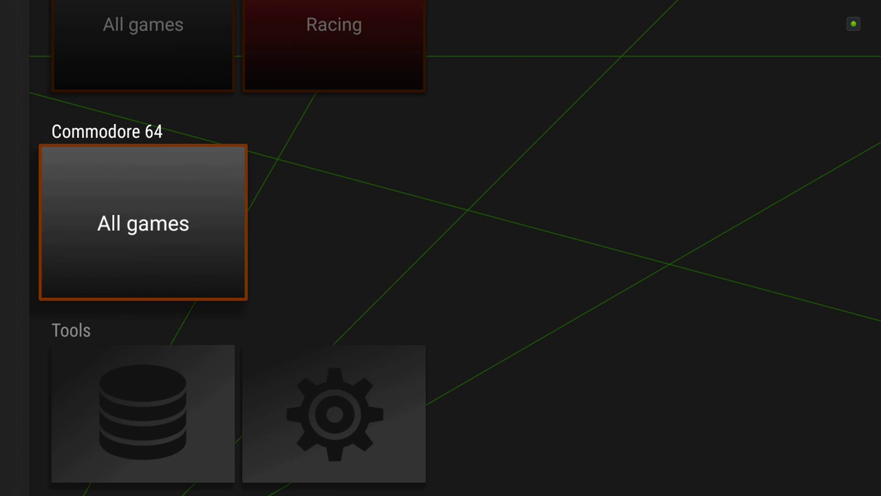
- Open Commodore 64's full game list and look through it for games without artwork
{"action": "key", "text": "Return"}
{"action": "key", "text": "Down"}
{"action": "key", "text": "Down"}
{"action": "key", "text": "Down"}
{"action": "key", "text": "Down"}
{"action": "key", "text": "Down"}
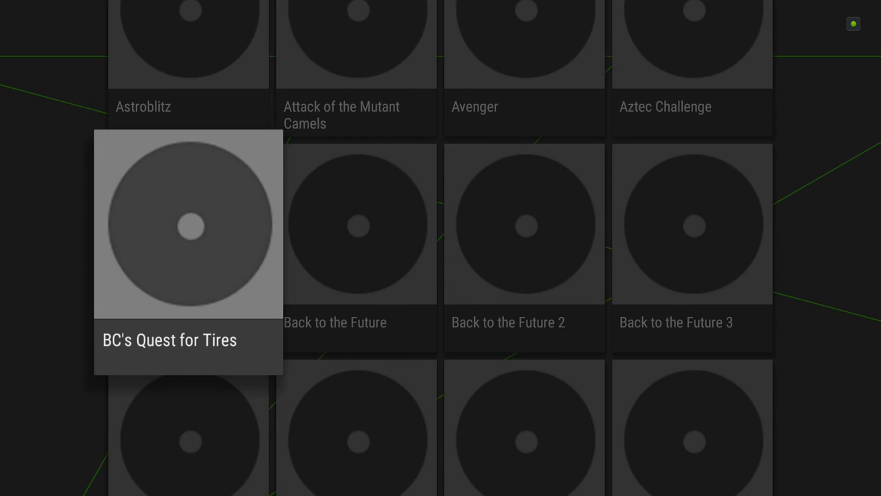
{"action": "key", "text": "Down"}
{"action": "key", "text": "Down"}
{"action": "key", "text": "Up"}
{"action": "key", "text": "Up"}
{"action": "key", "text": "Up"}
{"action": "key", "text": "Up"}
{"action": "key", "text": "Up"}
{"action": "key", "text": "Up"}
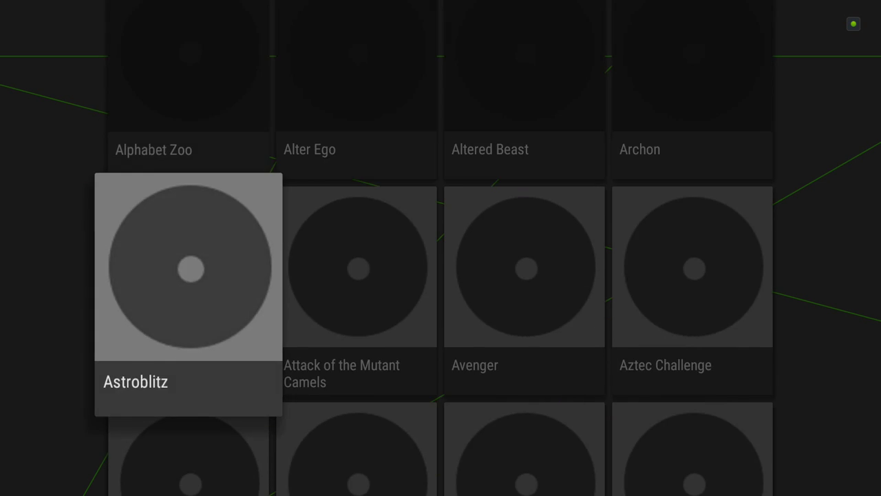
{"action": "key", "text": "Up"}
{"action": "key", "text": "Right"}
{"action": "key", "text": "Right"}
{"action": "key", "text": "Right"}
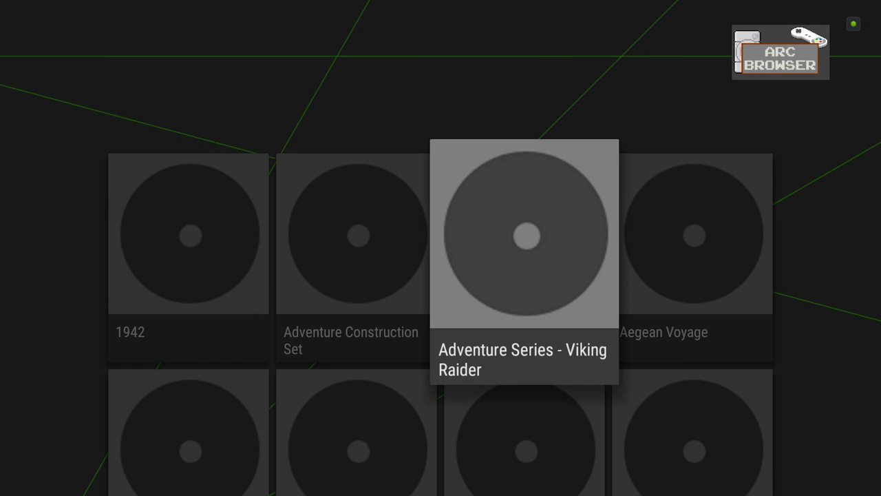
{"action": "key", "text": "Left"}
{"action": "key", "text": "Down"}
{"action": "key", "text": "Down"}
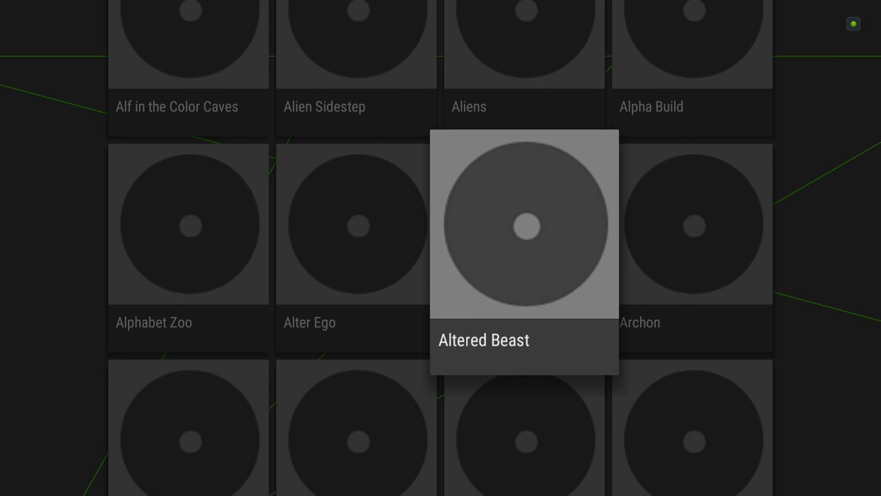
- Open the details of the Commodore 64 game Archon and bring up its match-fixing options
{"action": "key", "text": "Left"}
{"action": "key", "text": "Down"}
{"action": "key", "text": "Up"}
{"action": "key", "text": "Right"}
{"action": "key", "text": "Right"}
{"action": "key", "text": "Return"}
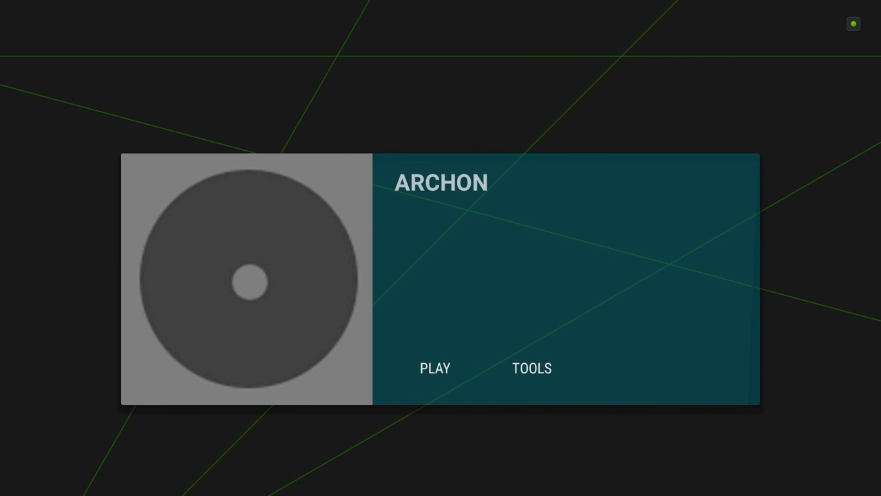
{"action": "key", "text": "Right"}
{"action": "key", "text": "Return"}
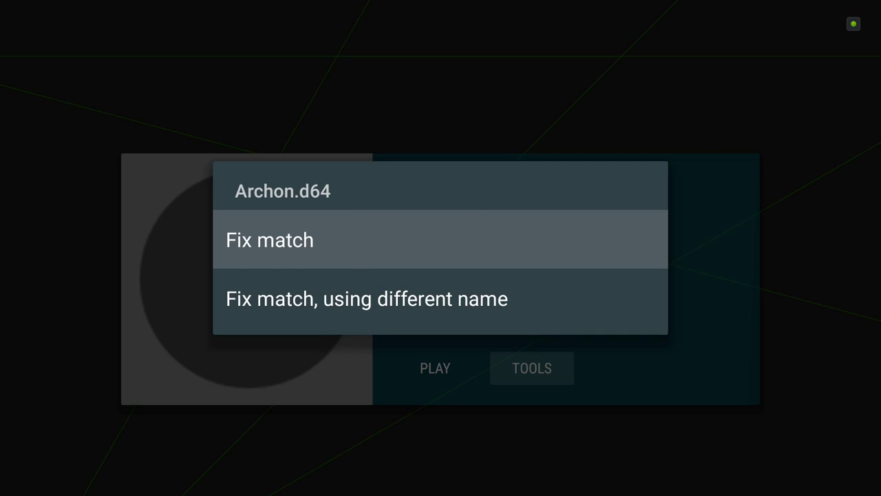
{"action": "key", "text": "Return"}
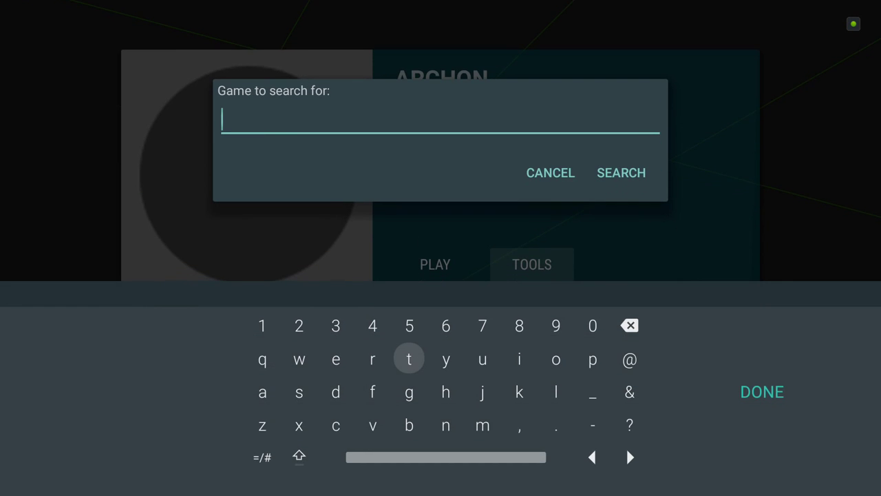
{"action": "key", "text": "Escape"}
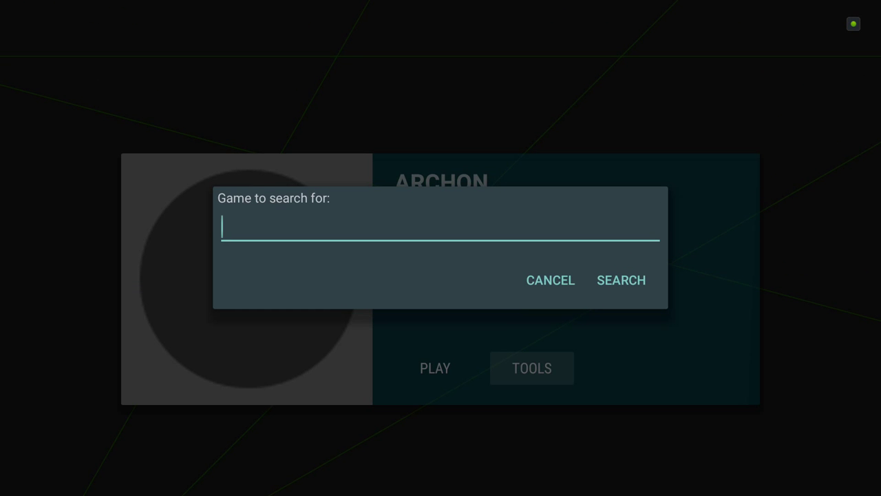
{"action": "key", "text": "Down"}
{"action": "key", "text": "Return"}
- Fix Archon's match by choosing Archon: The Light and the Dark, and return to the game list
{"action": "key", "text": "Return"}
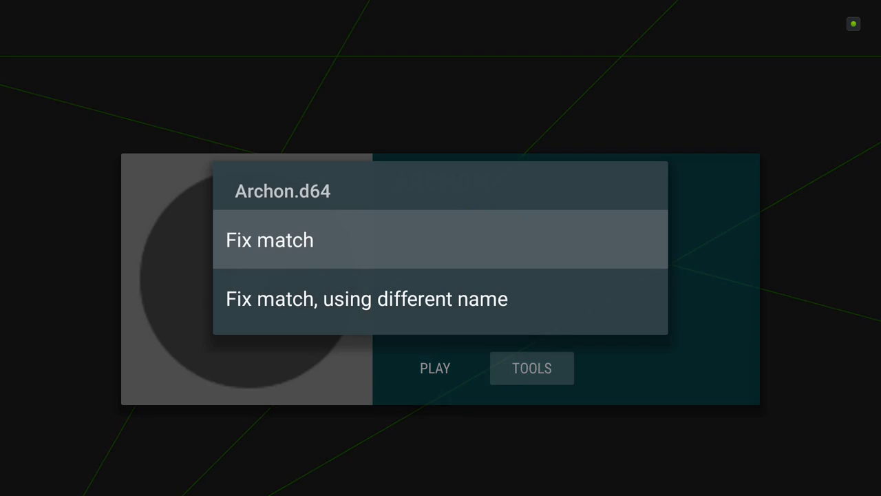
{"action": "key", "text": "Return"}
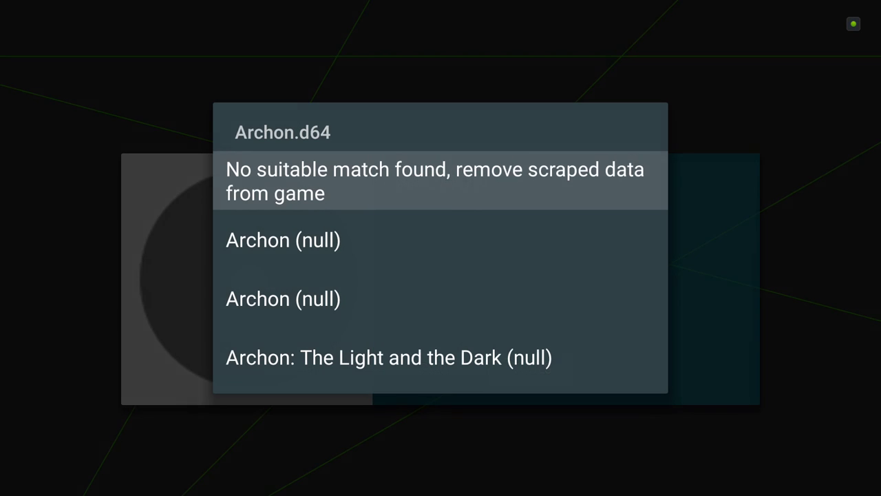
{"action": "key", "text": "Down"}
{"action": "key", "text": "Down"}
{"action": "key", "text": "Down"}
{"action": "key", "text": "Up"}
{"action": "key", "text": "Up"}
{"action": "key", "text": "Down"}
{"action": "key", "text": "Down"}
{"action": "key", "text": "Return"}
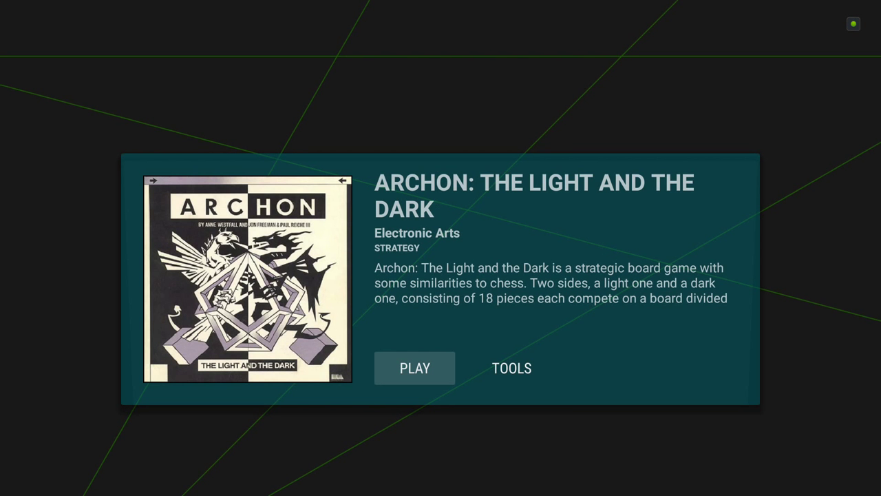
{"action": "key", "text": "Escape"}
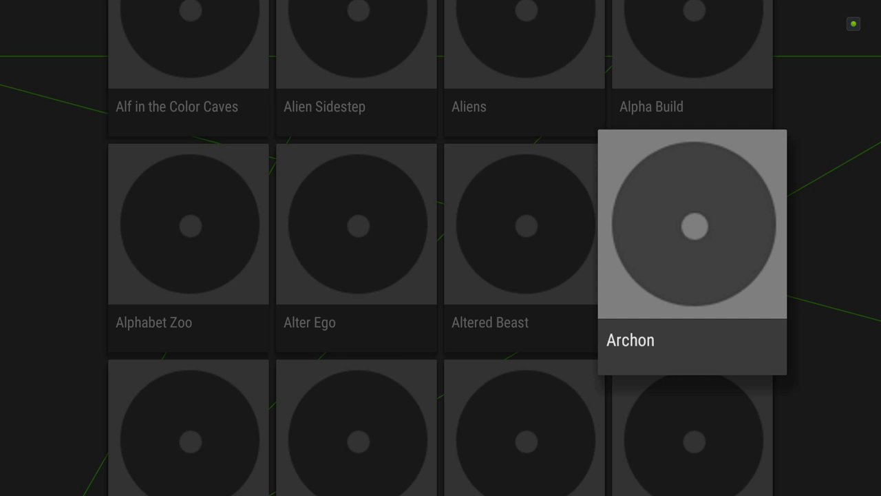
- Leave and reopen the Commodore 64 game list to refresh Archon's entry
{"action": "key", "text": "Escape"}
{"action": "key", "text": "Return"}
{"action": "key", "text": "Down"}
{"action": "key", "text": "Down"}
{"action": "key", "text": "Down"}
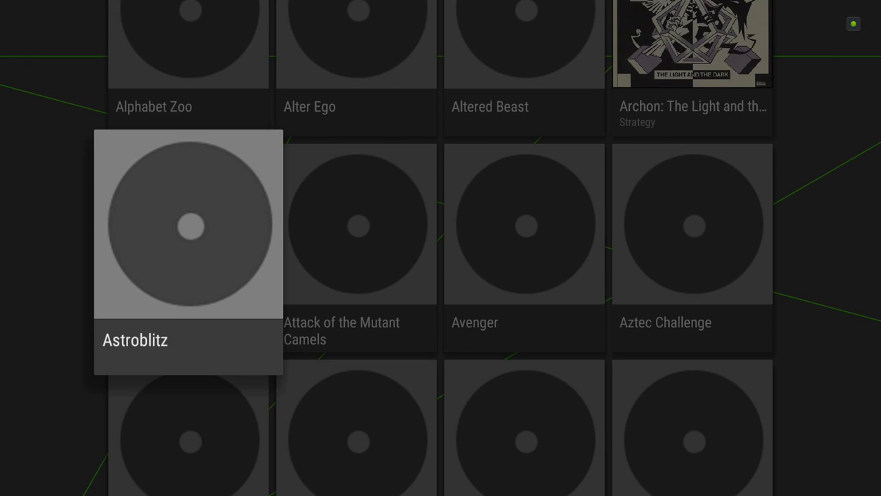
- Fix the match of the Commodore 64 game Aztec Challenge by searching under its existing name and applying a suggested match
{"action": "key", "text": "Down"}
{"action": "key", "text": "Right"}
{"action": "key", "text": "Right"}
{"action": "key", "text": "Right"}
{"action": "key", "text": "Up"}
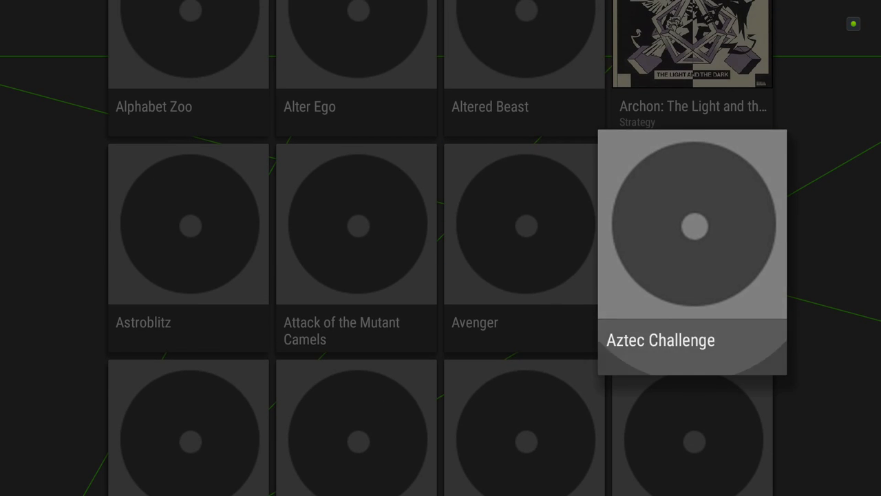
{"action": "key", "text": "Return"}
{"action": "key", "text": "Right"}
{"action": "key", "text": "Return"}
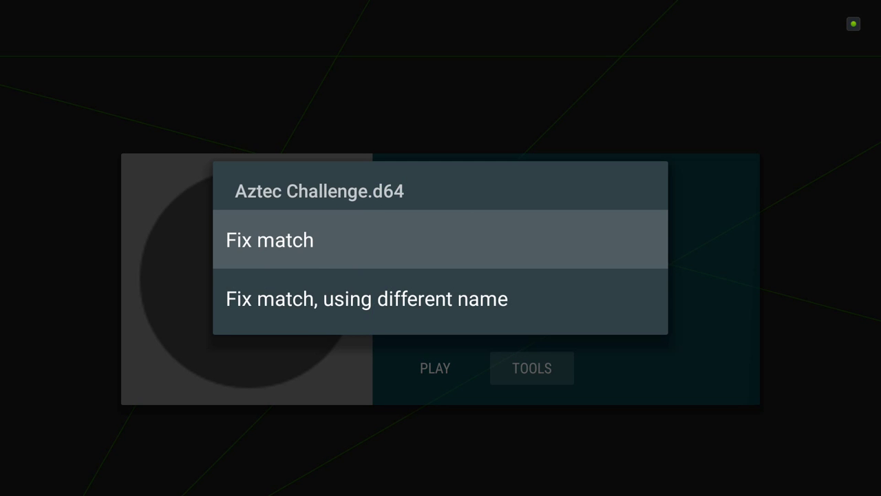
{"action": "key", "text": "Return"}
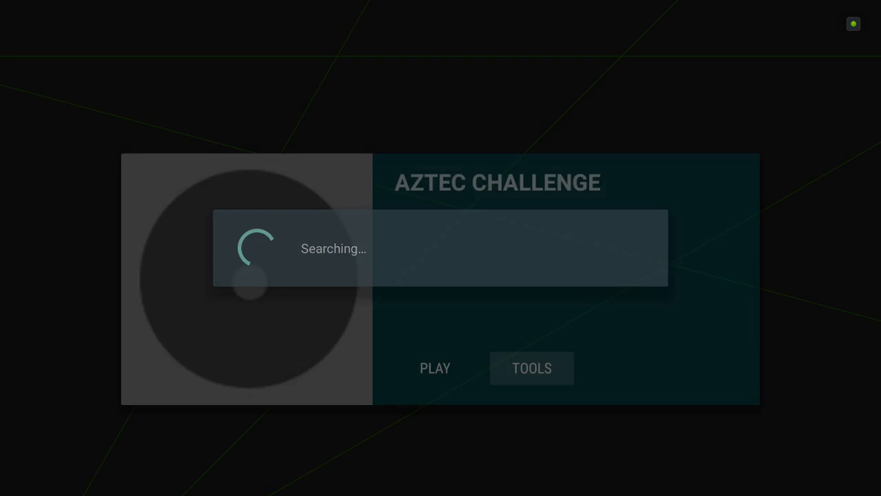
{"action": "key", "text": "Down"}
{"action": "key", "text": "Down"}
{"action": "key", "text": "Return"}
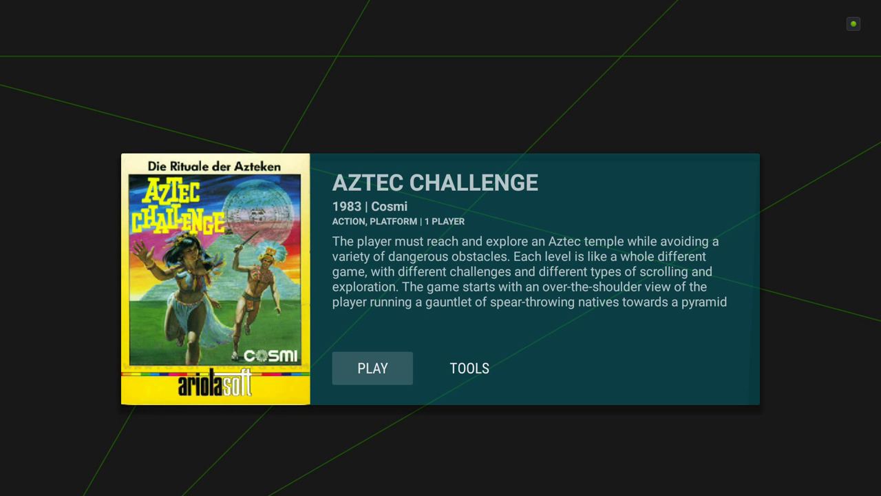
{"action": "key", "text": "Right"}
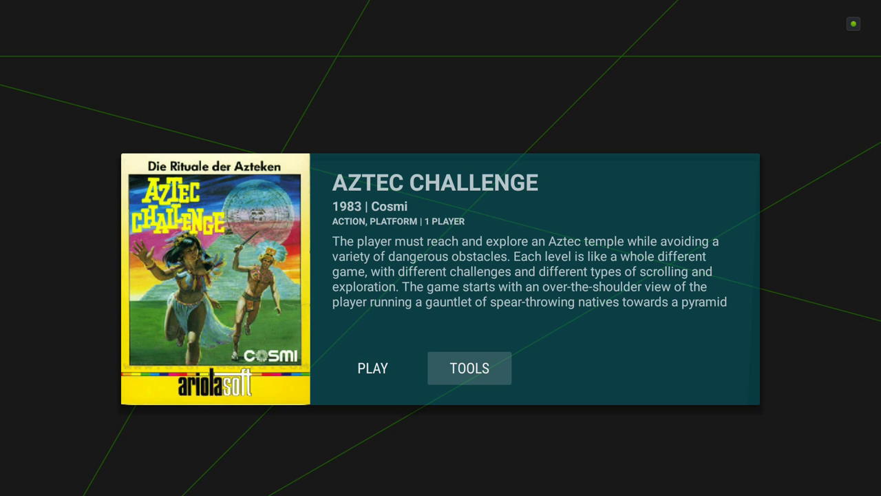
- Leave and reopen the Commodore 64 game list to refresh Aztec Challenge's entry, and highlight that game
{"action": "key", "text": "Escape"}
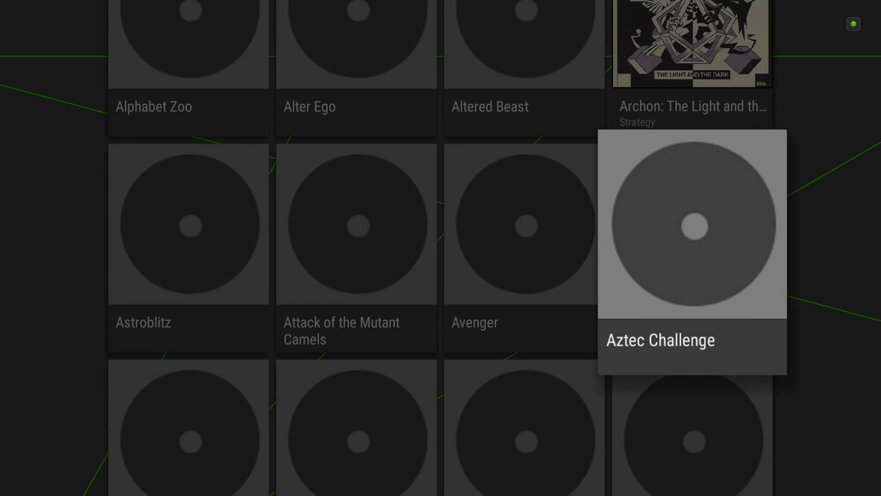
{"action": "key", "text": "Escape"}
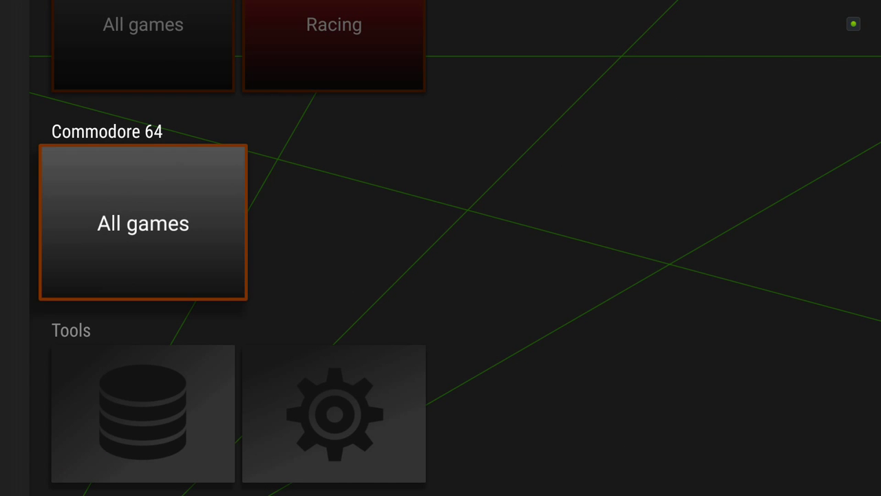
{"action": "key", "text": "Return"}
{"action": "key", "text": "Down"}
{"action": "key", "text": "Down"}
{"action": "key", "text": "Down"}
{"action": "key", "text": "Down"}
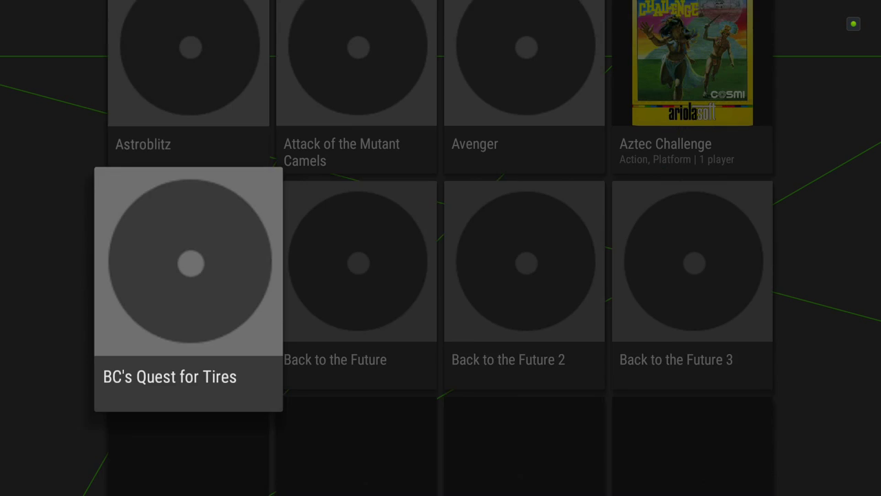
{"action": "key", "text": "Up"}
{"action": "key", "text": "Right"}
{"action": "key", "text": "Right"}
{"action": "key", "text": "Right"}
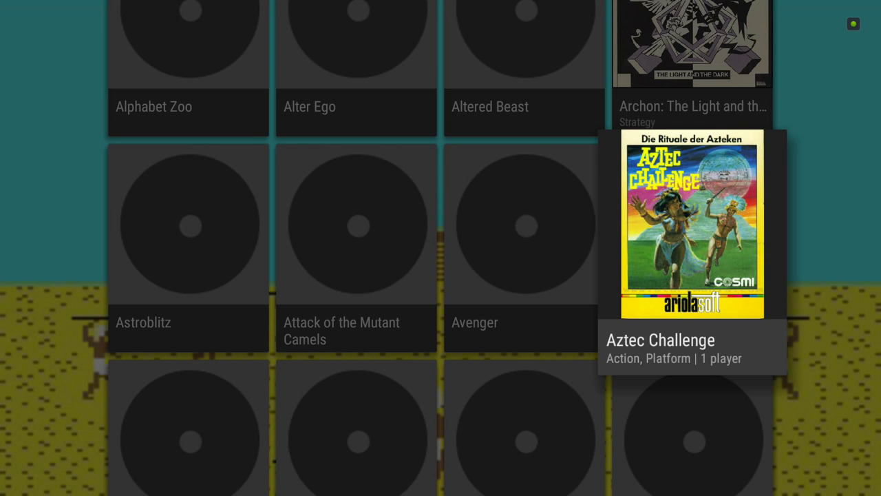
- Switch from ARC Browser to ES File Explorer and open the c64 folder inside roms on the sdcard
{"action": "key", "text": "Escape"}
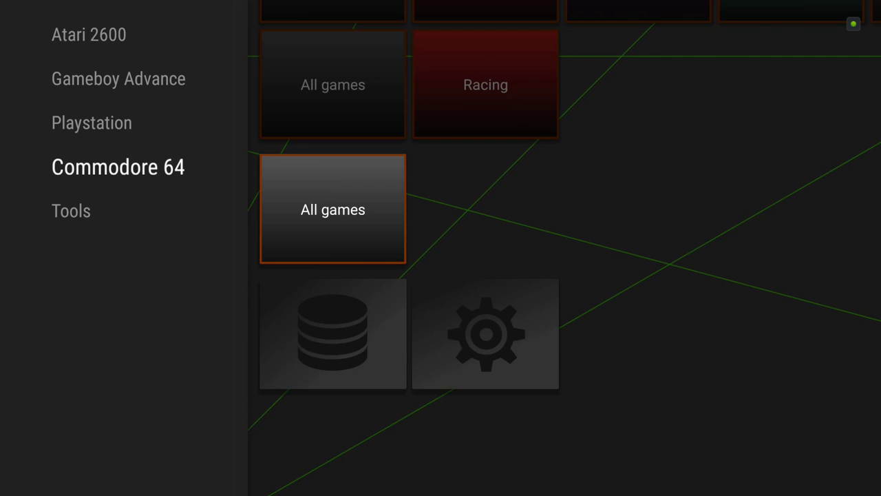
{"action": "key", "text": "Escape"}
{"action": "key", "text": "Down"}
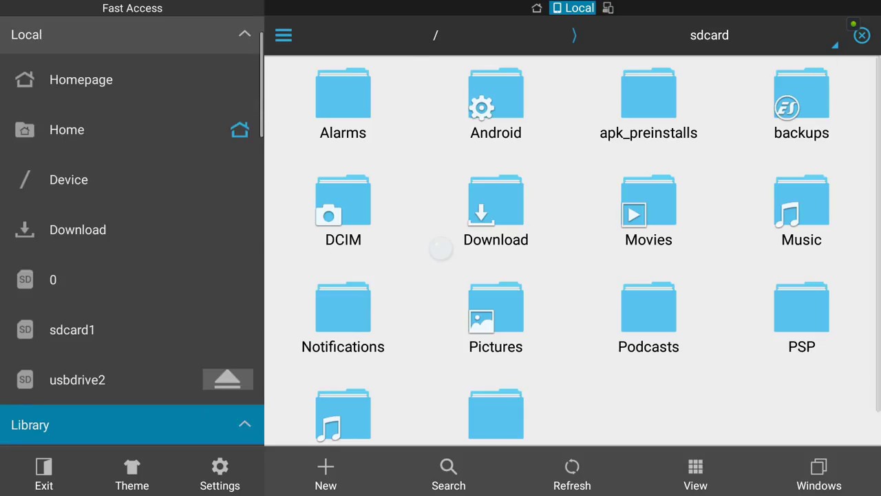
{"action": "key", "text": "Down"}
{"action": "key", "text": "Up"}
{"action": "key", "text": "Right"}
{"action": "key", "text": "Down"}
{"action": "key", "text": "Down"}
{"action": "key", "text": "Down"}
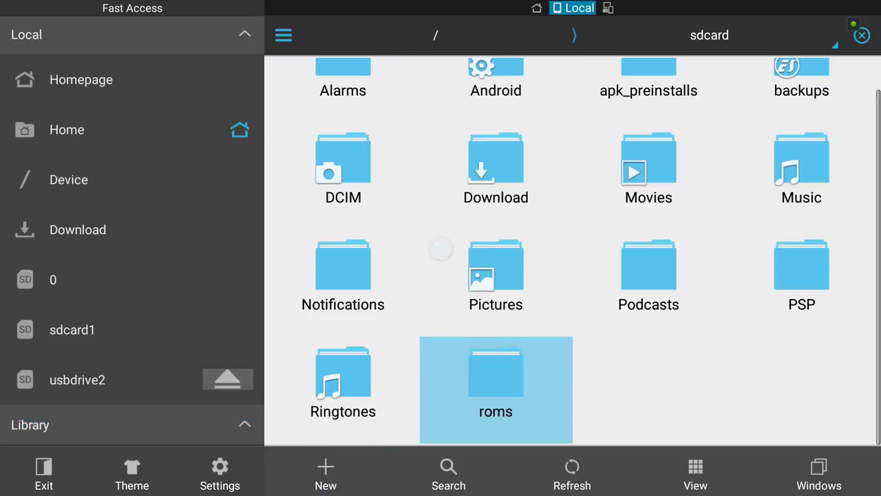
{"action": "key", "text": "Return"}
{"action": "key", "text": "Right"}
{"action": "key", "text": "Return"}
- Locate the ROM file Aztec Challenge.d64 in the c64 folder
{"action": "key", "text": "Right"}
{"action": "key", "text": "Right"}
{"action": "key", "text": "Right"}
{"action": "key", "text": "Left"}
{"action": "key", "text": "Down"}
{"action": "key", "text": "Down"}
{"action": "key", "text": "Down"}
{"action": "key", "text": "Down"}
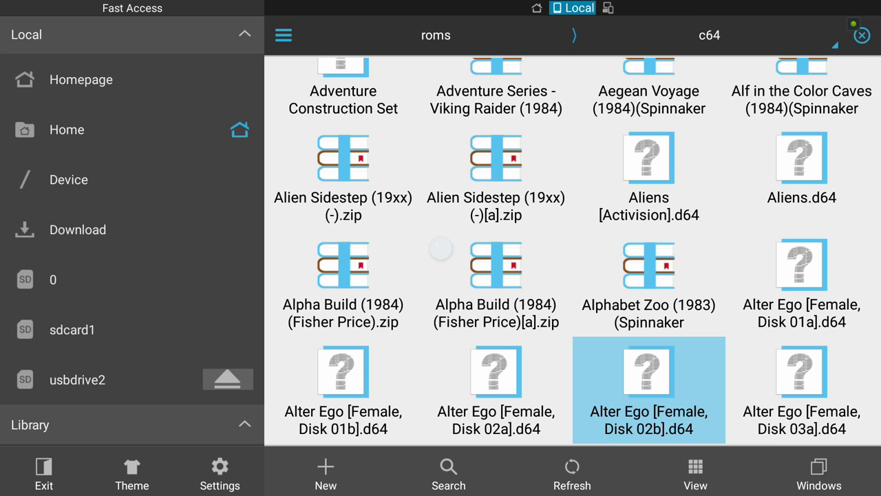
{"action": "key", "text": "Down"}
{"action": "key", "text": "Down"}
{"action": "key", "text": "Down"}
{"action": "key", "text": "Down"}
{"action": "key", "text": "Down"}
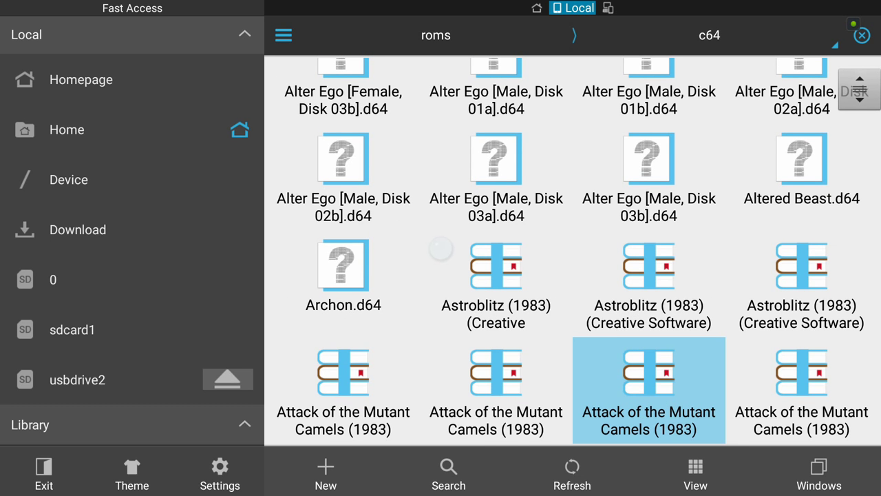
{"action": "key", "text": "Down"}
{"action": "key", "text": "Down"}
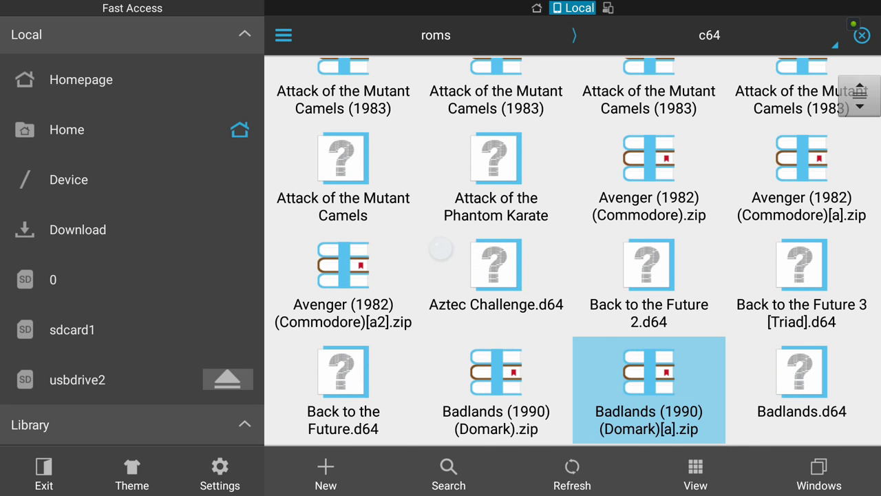
{"action": "key", "text": "Up"}
{"action": "key", "text": "Left"}
{"action": "key", "text": "Left"}
{"action": "key", "text": "Right"}
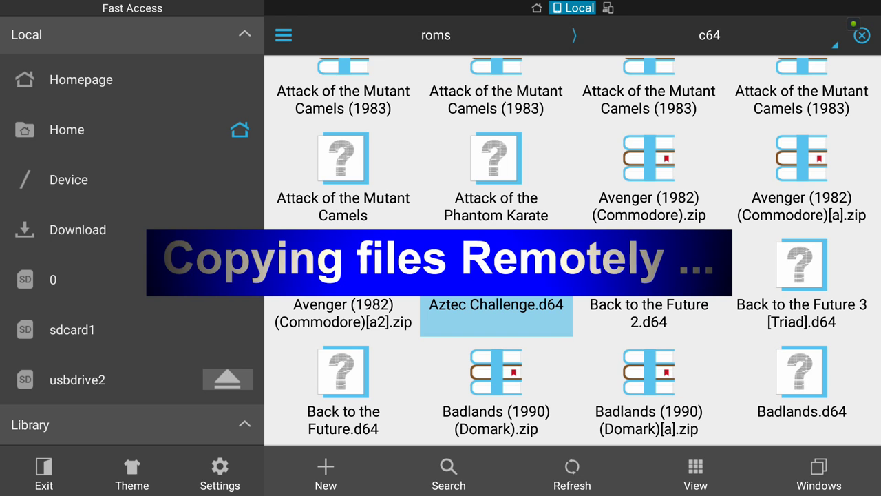
{"action": "key", "text": "Down"}
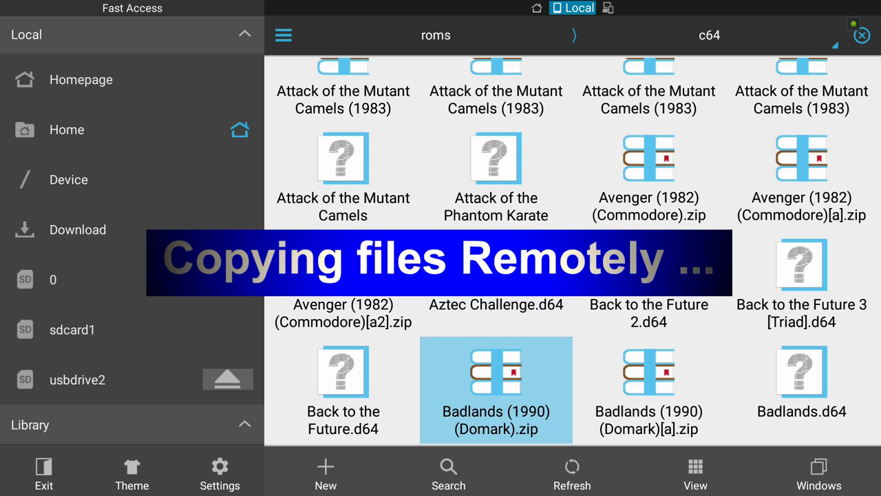
{"action": "key", "text": "Down"}
{"action": "key", "text": "Down"}
{"action": "key", "text": "Up"}
{"action": "key", "text": "Up"}
{"action": "key", "text": "Down"}
{"action": "key", "text": "Down"}
{"action": "key", "text": "Down"}
{"action": "key", "text": "Down"}
{"action": "key", "text": "Down"}
{"action": "key", "text": "Down"}
{"action": "key", "text": "Down"}
{"action": "key", "text": "Down"}
{"action": "key", "text": "Down"}
{"action": "key", "text": "Down"}
{"action": "key", "text": "Down"}
{"action": "key", "text": "Down"}
{"action": "key", "text": "Down"}
{"action": "key", "text": "Down"}
{"action": "key", "text": "Down"}
{"action": "key", "text": "Down"}
{"action": "key", "text": "Down"}
{"action": "key", "text": "Down"}
{"action": "key", "text": "Down"}
{"action": "key", "text": "Down"}
{"action": "key", "text": "Down"}
{"action": "key", "text": "Down"}
- Leave and reopen the c64 folder and check the files around Aztec Challenge.d64 for the remotely copied image
{"action": "key", "text": "Escape"}
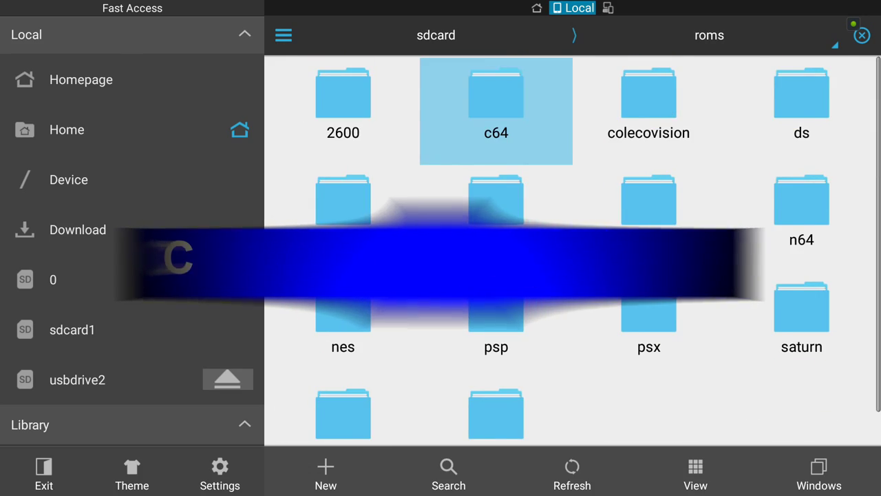
{"action": "key", "text": "Return"}
{"action": "key", "text": "Down"}
{"action": "key", "text": "Down"}
{"action": "key", "text": "Down"}
{"action": "key", "text": "Down"}
{"action": "key", "text": "Down"}
{"action": "key", "text": "Down"}
{"action": "key", "text": "Down"}
{"action": "key", "text": "Down"}
{"action": "key", "text": "Down"}
{"action": "key", "text": "Down"}
{"action": "key", "text": "Down"}
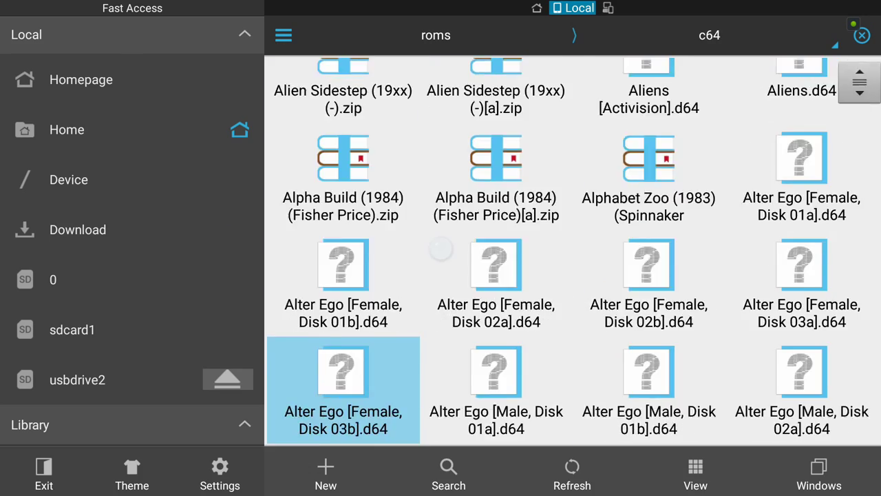
{"action": "key", "text": "Up"}
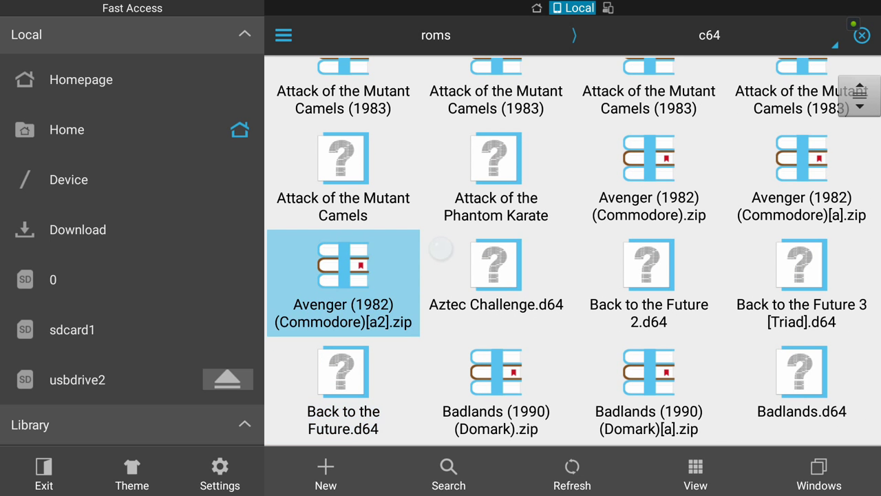
{"action": "key", "text": "Right"}
- Go back to the roms folder and open c64 again to reload its file list
{"action": "key", "text": "Escape"}
{"action": "key", "text": "Down"}
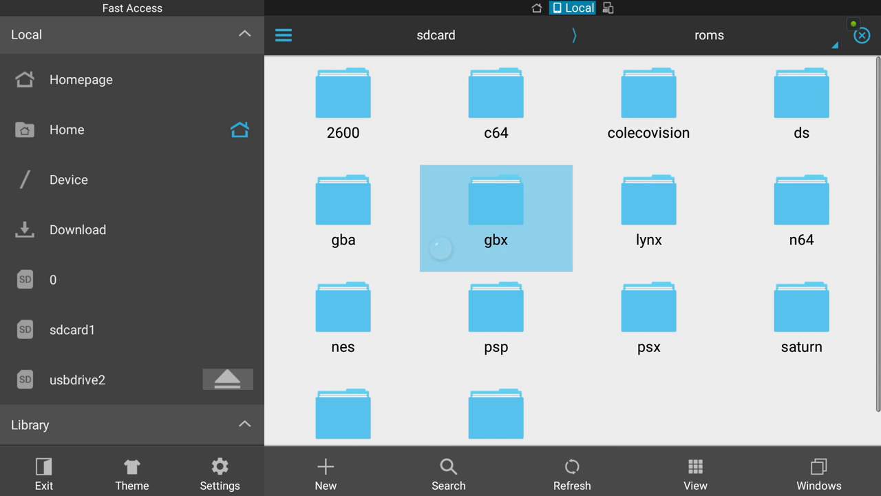
{"action": "key", "text": "Up"}
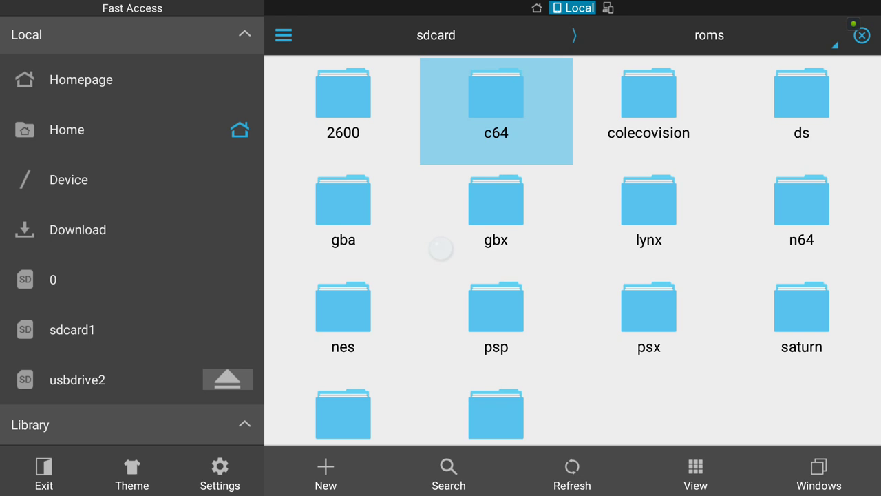
{"action": "key", "text": "Left"}
{"action": "key", "text": "Left"}
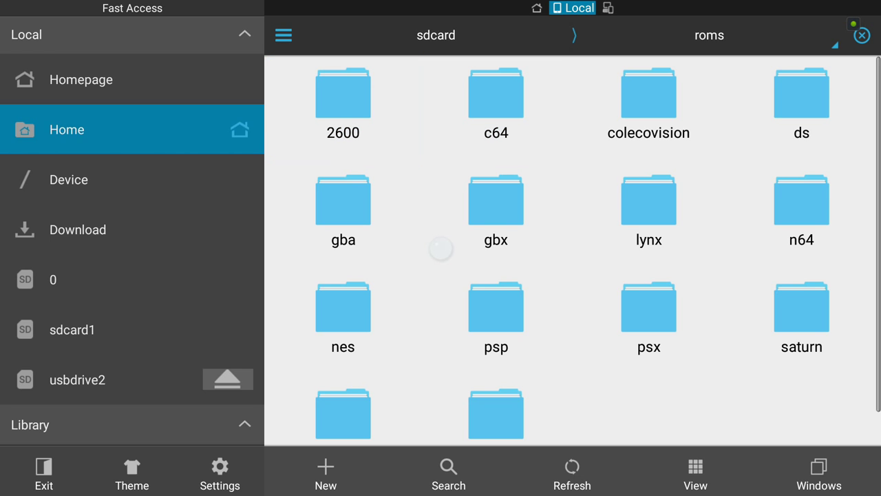
{"action": "key", "text": "Down"}
{"action": "key", "text": "Down"}
{"action": "key", "text": "Down"}
{"action": "key", "text": "Down"}
{"action": "key", "text": "Down"}
{"action": "key", "text": "Down"}
{"action": "key", "text": "Down"}
{"action": "key", "text": "Up"}
{"action": "key", "text": "Up"}
{"action": "key", "text": "Up"}
{"action": "key", "text": "Up"}
{"action": "key", "text": "Right"}
{"action": "key", "text": "Right"}
{"action": "key", "text": "Up"}
{"action": "key", "text": "Return"}
{"action": "key", "text": "Left"}
{"action": "key", "text": "Down"}
{"action": "key", "text": "Down"}
{"action": "key", "text": "Down"}
{"action": "key", "text": "Down"}
{"action": "key", "text": "Down"}
{"action": "key", "text": "Down"}
{"action": "key", "text": "Down"}
{"action": "key", "text": "Down"}
{"action": "key", "text": "Down"}
{"action": "key", "text": "Down"}
{"action": "key", "text": "Down"}
{"action": "key", "text": "Down"}
{"action": "key", "text": "Down"}
{"action": "key", "text": "Down"}
{"action": "key", "text": "Down"}
{"action": "key", "text": "Down"}
{"action": "key", "text": "Down"}
{"action": "key", "text": "Down"}
{"action": "key", "text": "Down"}
{"action": "key", "text": "Down"}
{"action": "key", "text": "Down"}
{"action": "key", "text": "Down"}
{"action": "key", "text": "Down"}
{"action": "key", "text": "Down"}
{"action": "key", "text": "Down"}
{"action": "key", "text": "Down"}
{"action": "key", "text": "Down"}
{"action": "key", "text": "Down"}
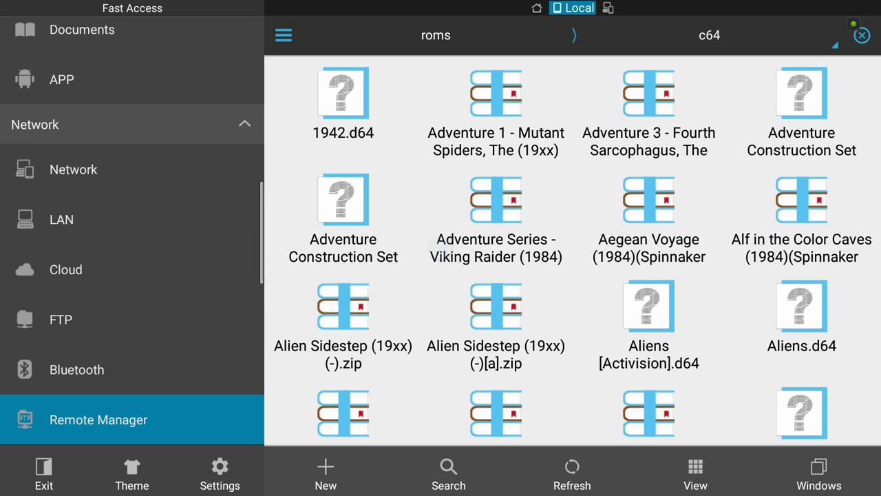
{"action": "key", "text": "Right"}
{"action": "key", "text": "Right"}
{"action": "key", "text": "Right"}
{"action": "key", "text": "Left"}
{"action": "key", "text": "Left"}
{"action": "key", "text": "Left"}
{"action": "key", "text": "Right"}
- Locate the box art image Aztec Challenge_box.png beside its ROM in the c64 folder, and return to ARC Browser
{"action": "key", "text": "Up"}
{"action": "key", "text": "Right"}
{"action": "key", "text": "Down"}
{"action": "key", "text": "Down"}
{"action": "key", "text": "Down"}
{"action": "key", "text": "Down"}
{"action": "key", "text": "Down"}
{"action": "key", "text": "Down"}
{"action": "key", "text": "Down"}
{"action": "key", "text": "Down"}
{"action": "key", "text": "Down"}
{"action": "key", "text": "Down"}
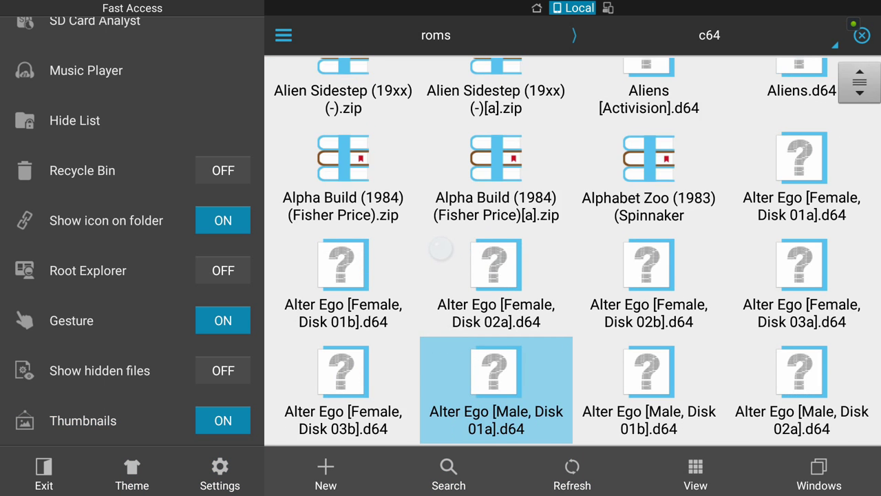
{"action": "key", "text": "Down"}
{"action": "key", "text": "Up"}
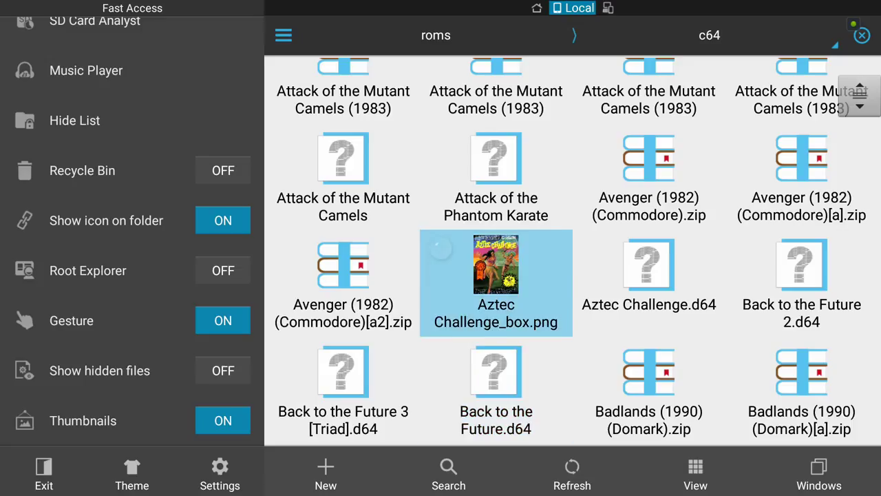
{"action": "key", "text": "Right"}
{"action": "key", "text": "Left"}
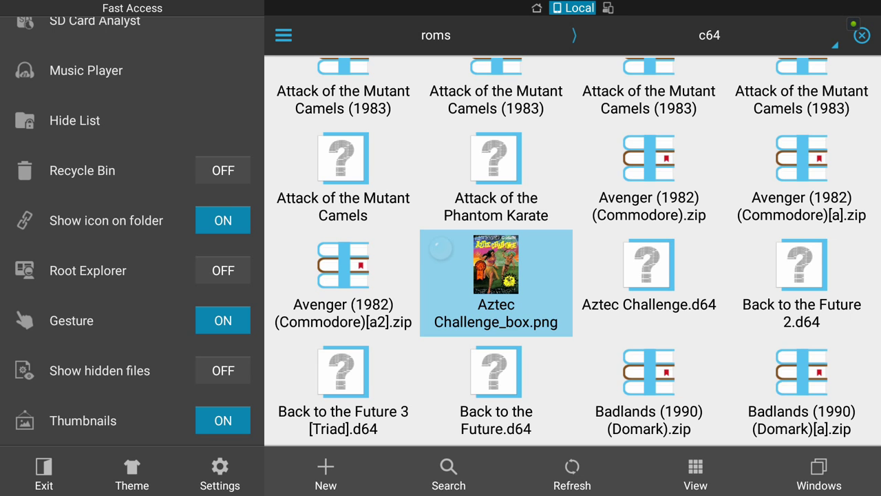
{"action": "key", "text": "Escape"}
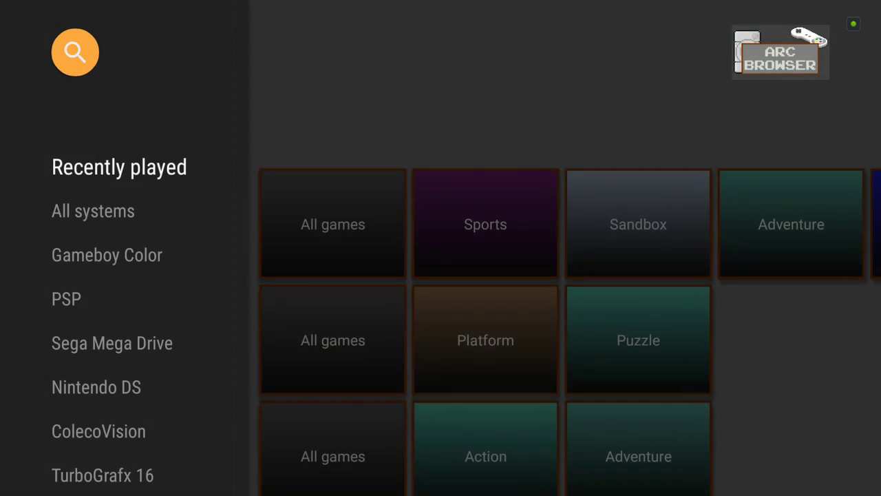
- Open the list of all Commodore 64 games in ARC Browser
{"action": "key", "text": "Down"}
{"action": "key", "text": "Down"}
{"action": "key", "text": "Down"}
{"action": "key", "text": "Down"}
{"action": "key", "text": "Down"}
{"action": "key", "text": "Down"}
{"action": "key", "text": "Down"}
{"action": "key", "text": "Down"}
{"action": "key", "text": "Down"}
{"action": "key", "text": "Down"}
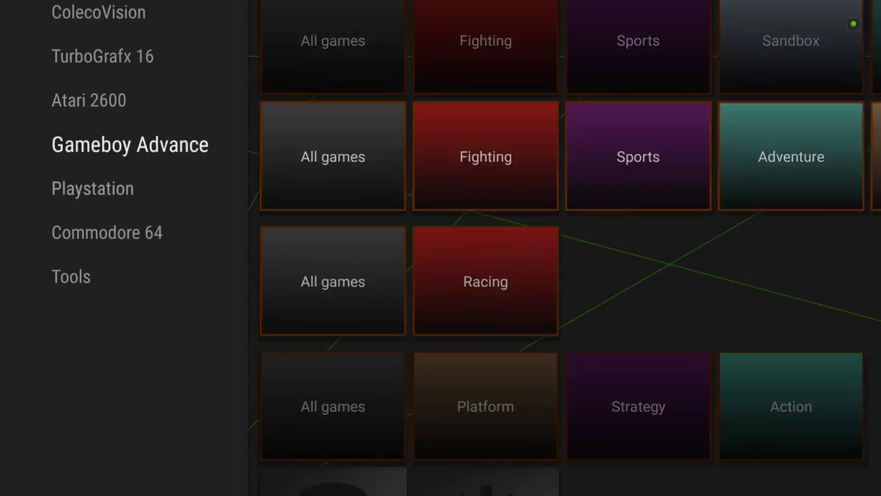
{"action": "key", "text": "Down"}
{"action": "key", "text": "Right"}
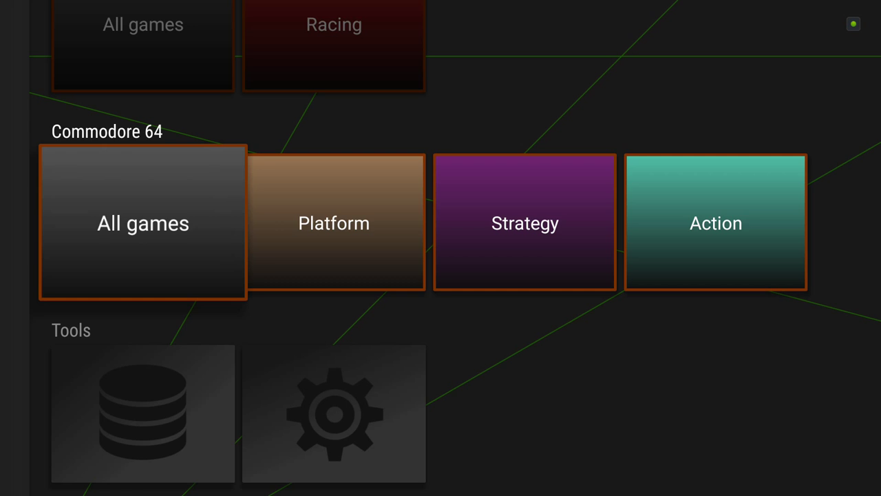
{"action": "key", "text": "Return"}
- Highlight Aztec Challenge in the Commodore 64 game list to check its box art and background
{"action": "key", "text": "Down"}
{"action": "key", "text": "Down"}
{"action": "key", "text": "Down"}
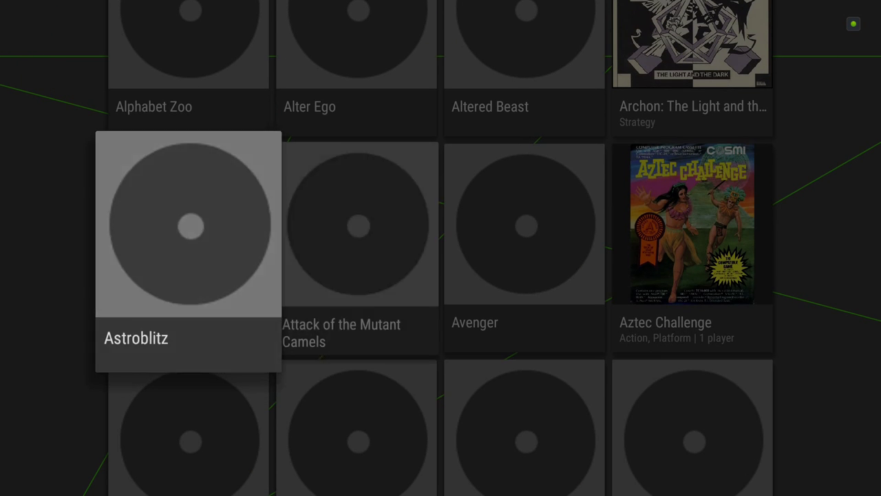
{"action": "key", "text": "Right"}
{"action": "key", "text": "Right"}
{"action": "key", "text": "Right"}
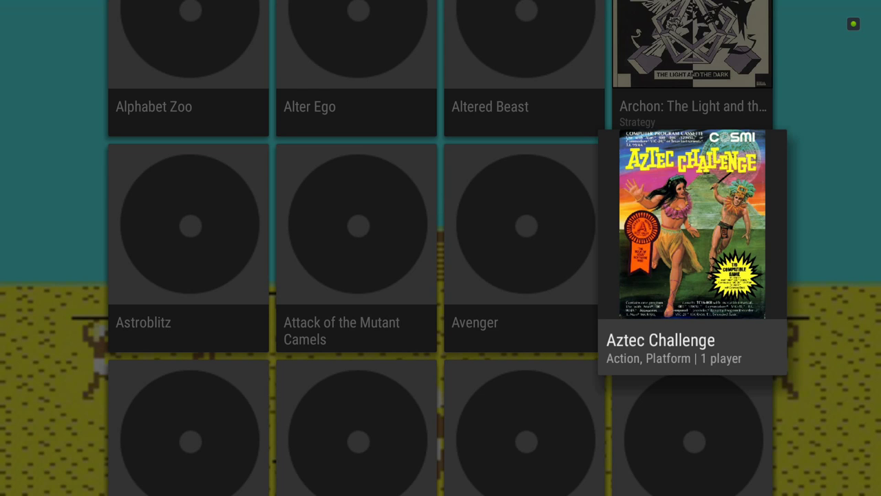
- Leave ARC Browser and switch to ES File Explorer from the SHIELD home screen
{"action": "key", "text": "Escape"}
{"action": "key", "text": "Left"}
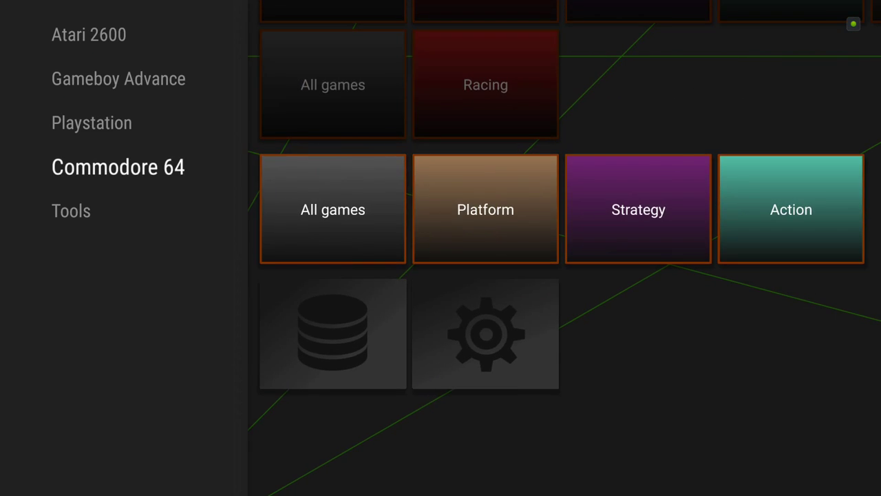
{"action": "key", "text": "Escape"}
{"action": "key", "text": "Down"}
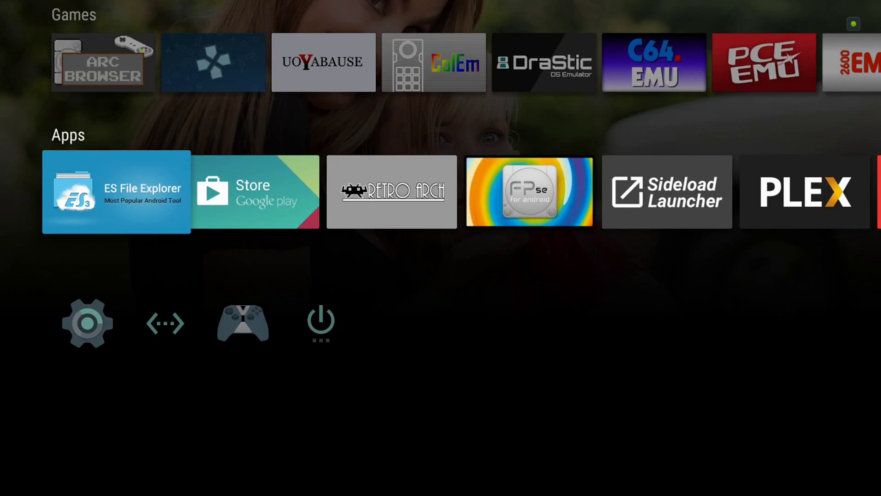
{"action": "key", "text": "Return"}
- Open the c64 folder inside the roms folder on the sdcard
{"action": "key", "text": "Down"}
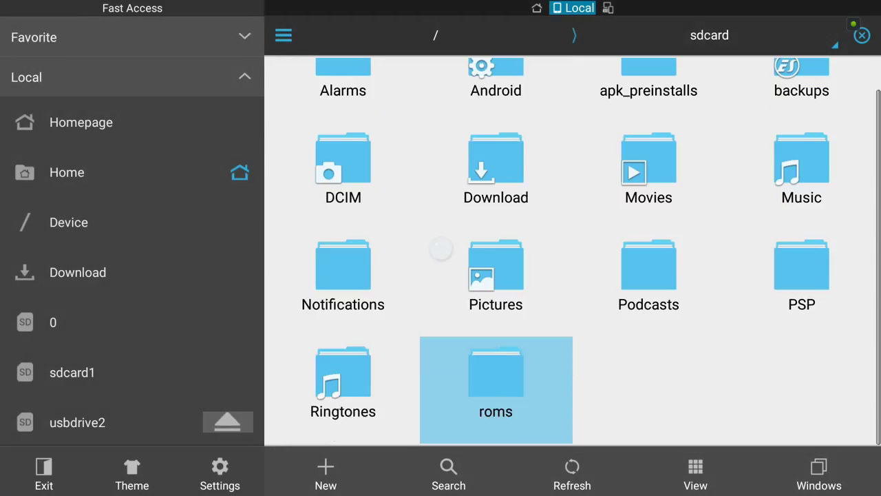
{"action": "key", "text": "Left"}
{"action": "key", "text": "Down"}
{"action": "key", "text": "Up"}
{"action": "key", "text": "Up"}
{"action": "key", "text": "Down"}
{"action": "key", "text": "Right"}
{"action": "key", "text": "Return"}
{"action": "key", "text": "Right"}
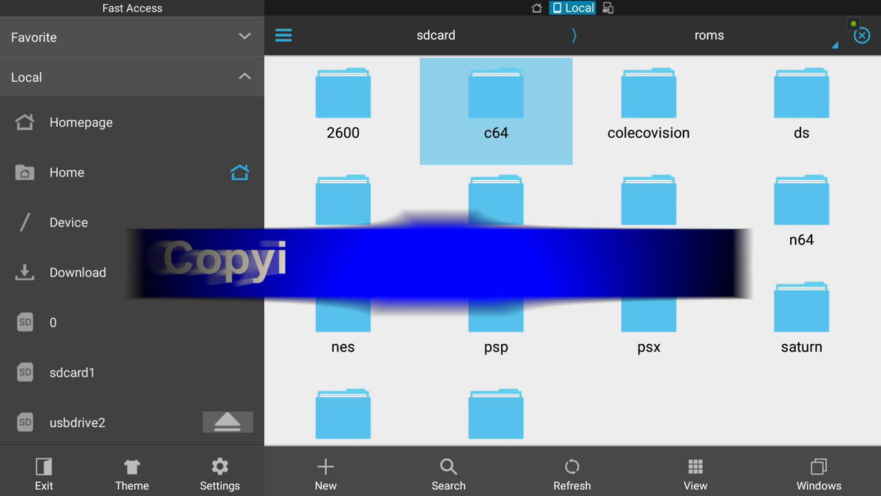
{"action": "key", "text": "Return"}
- Locate the Aztec Challenge_background image next to Aztec Challenge_box.png and its ROM in the c64 folder
{"action": "key", "text": "Down"}
{"action": "key", "text": "Down"}
{"action": "key", "text": "Down"}
{"action": "key", "text": "Down"}
{"action": "key", "text": "Down"}
{"action": "key", "text": "Down"}
{"action": "key", "text": "Down"}
{"action": "key", "text": "Down"}
{"action": "key", "text": "Down"}
{"action": "key", "text": "Down"}
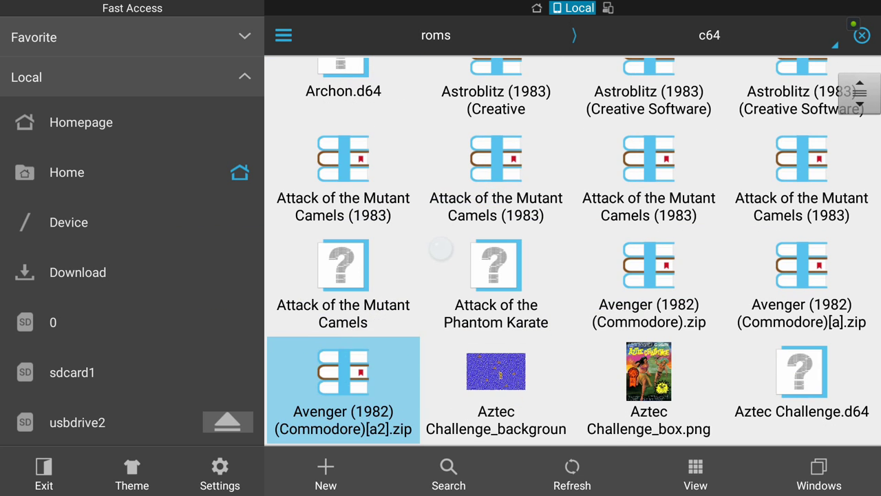
{"action": "key", "text": "Down"}
{"action": "key", "text": "Up"}
{"action": "key", "text": "Right"}
{"action": "key", "text": "Right"}
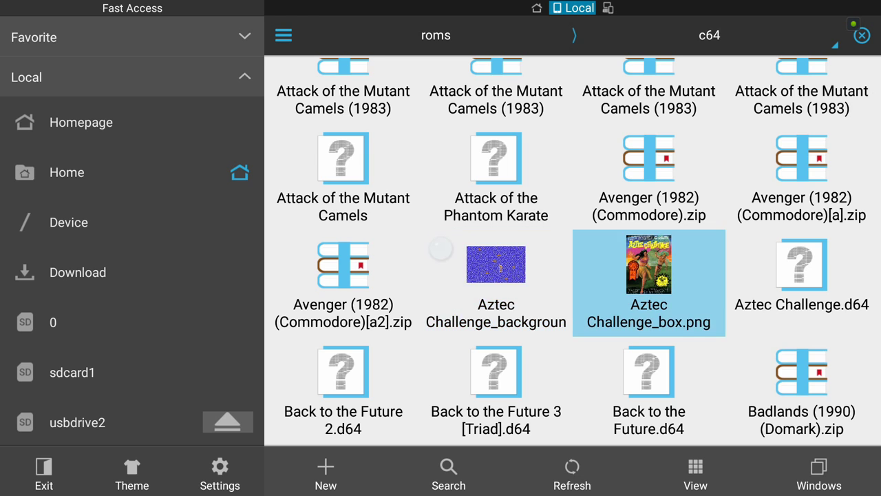
{"action": "key", "text": "Left"}
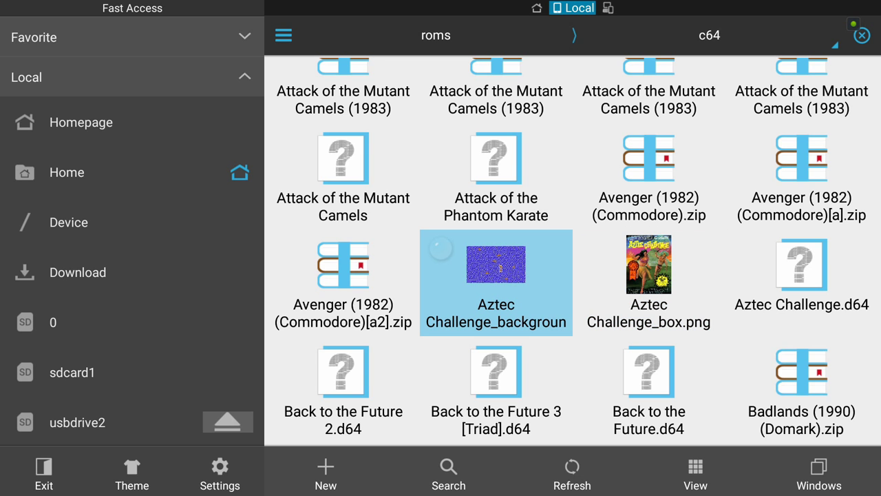
- Exit the file explorer and switch back to ARC Browser
{"action": "key", "text": "Escape"}
{"action": "key", "text": "Escape"}
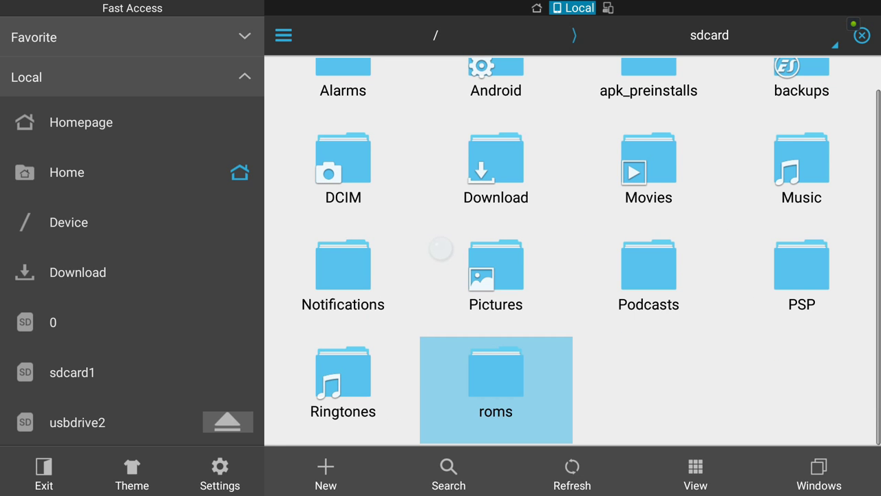
{"action": "key", "text": "Escape"}
{"action": "key", "text": "Escape"}
{"action": "key", "text": "Up"}
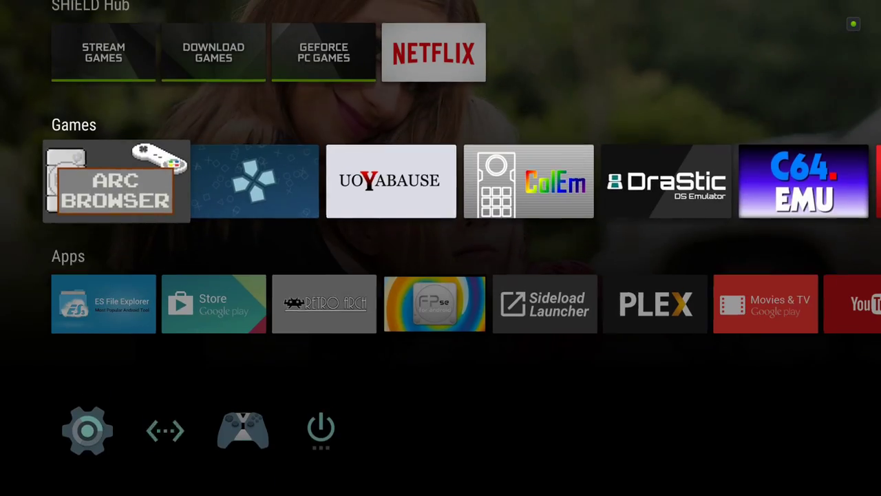
{"action": "key", "text": "Return"}
- Reopen the complete Commodore 64 game list to reload its artwork
{"action": "key", "text": "Down"}
{"action": "key", "text": "Down"}
{"action": "key", "text": "Down"}
{"action": "key", "text": "Down"}
{"action": "key", "text": "Down"}
{"action": "key", "text": "Down"}
{"action": "key", "text": "Down"}
{"action": "key", "text": "Down"}
{"action": "key", "text": "Down"}
{"action": "key", "text": "Down"}
{"action": "key", "text": "Down"}
{"action": "key", "text": "Right"}
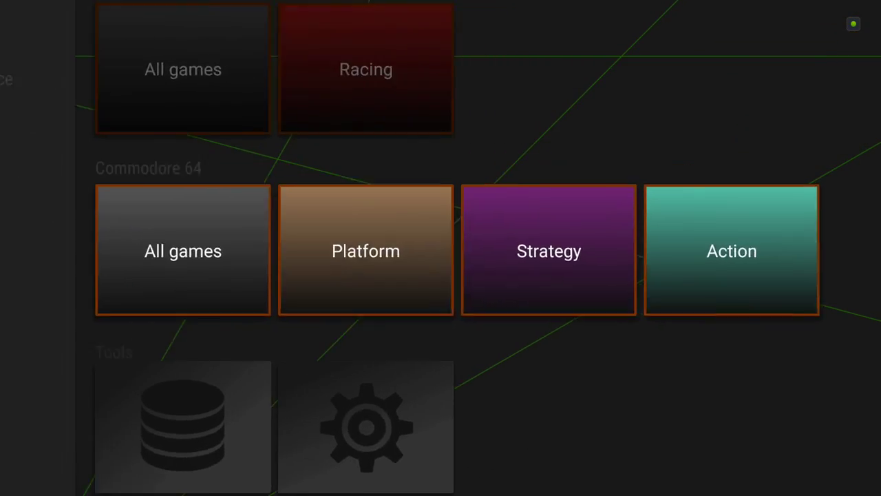
{"action": "key", "text": "Return"}
- Highlight Aztec Challenge and check its custom background image
{"action": "key", "text": "Down"}
{"action": "key", "text": "Down"}
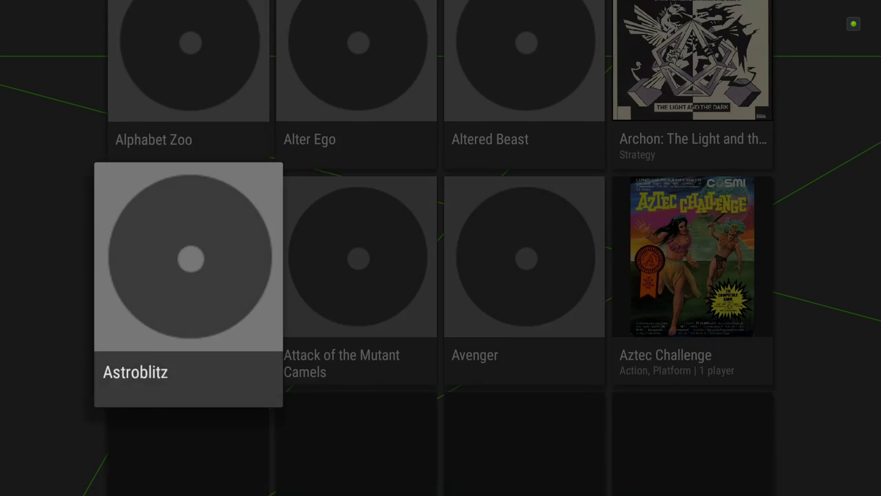
{"action": "key", "text": "Right"}
{"action": "key", "text": "Right"}
{"action": "key", "text": "Right"}
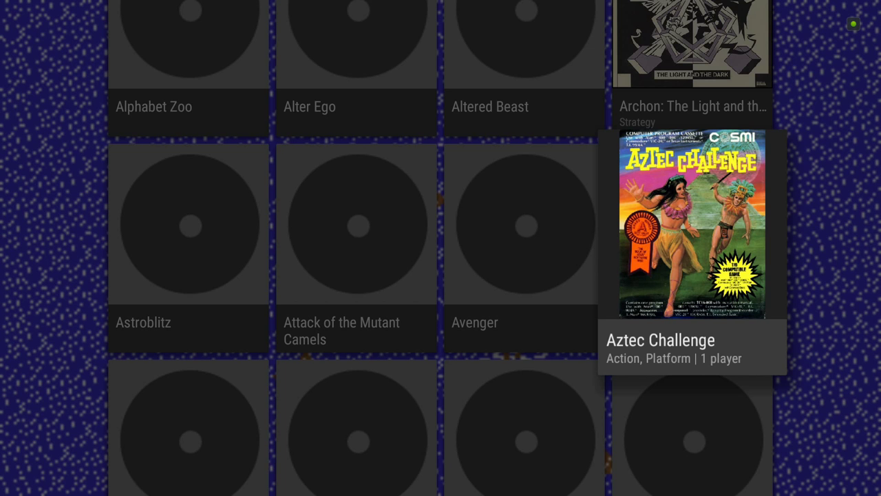
- Open the details of the game Bagitman, which lacks box art
{"action": "key", "text": "Left"}
{"action": "key", "text": "Left"}
{"action": "key", "text": "Down"}
{"action": "key", "text": "Down"}
{"action": "key", "text": "Down"}
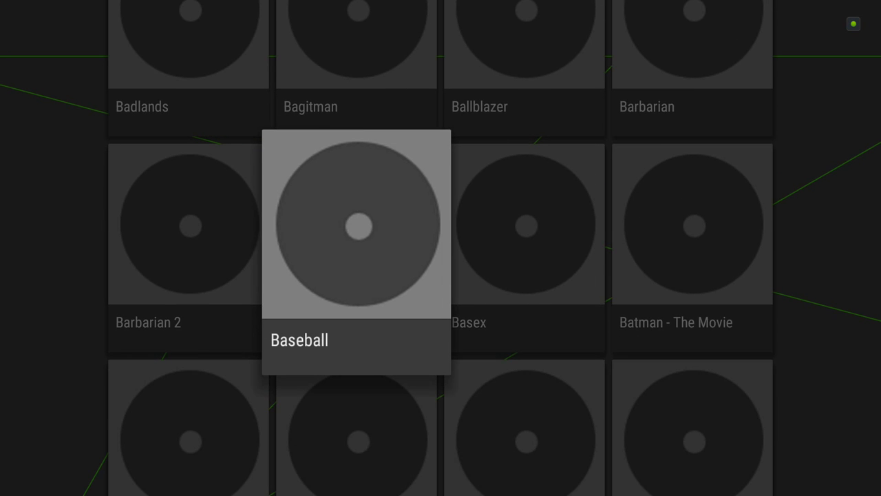
{"action": "key", "text": "Up"}
{"action": "key", "text": "Return"}
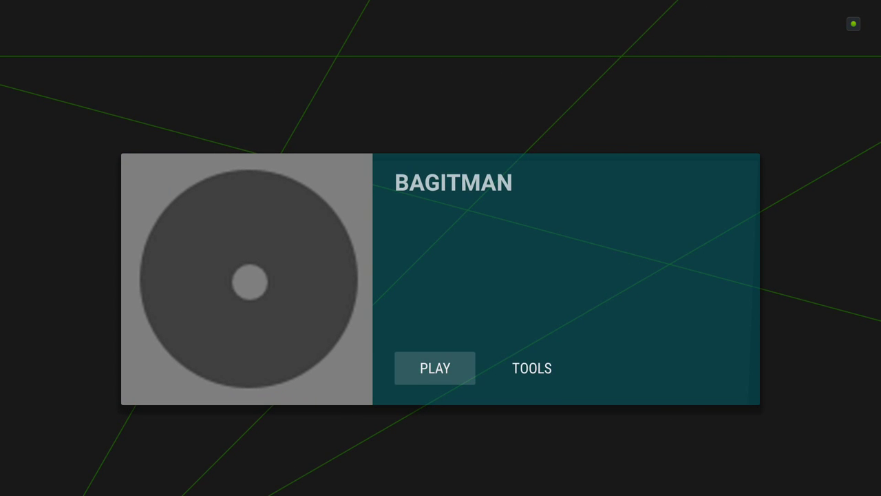
- Look up scraper matches for Bagitman and choose to remove scraped data because no suitable match is found
{"action": "key", "text": "Right"}
{"action": "key", "text": "Return"}
{"action": "key", "text": "Return"}
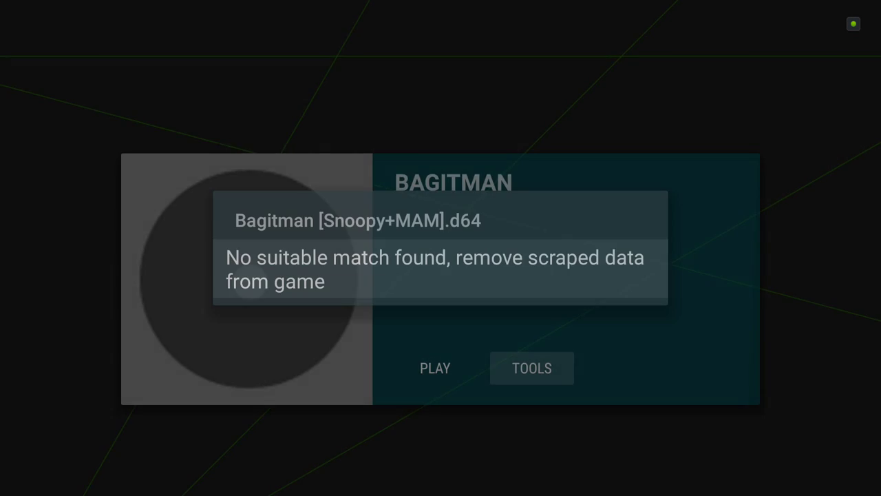
{"action": "key", "text": "Return"}
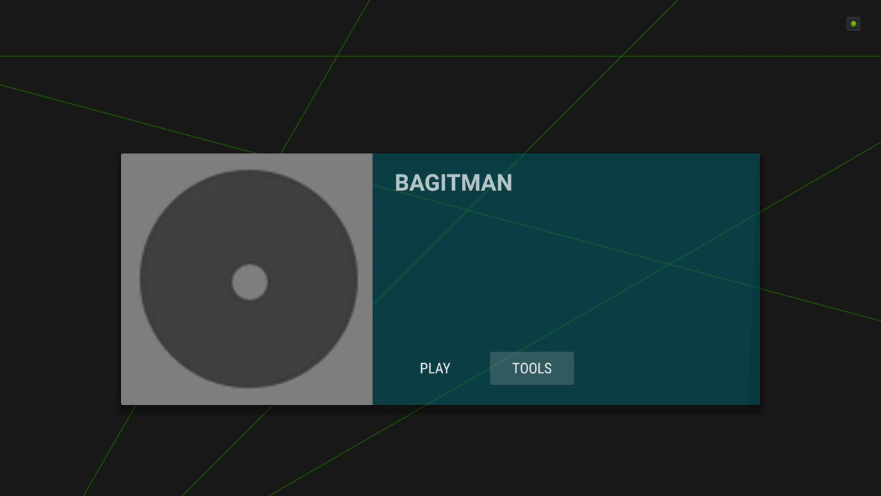
- Open the manual game search for Bagitman and enter bag-it-man as the game to search for
{"action": "key", "text": "Left"}
{"action": "key", "text": "Right"}
{"action": "key", "text": "Return"}
{"action": "key", "text": "Down"}
{"action": "key", "text": "Return"}
{"action": "key", "text": "Down"}
{"action": "key", "text": "Down"}
{"action": "key", "text": "Return"}
{"action": "key", "text": "Left"}
{"action": "key", "text": "Left"}
{"action": "key", "text": "Left"}
{"action": "key", "text": "Left"}
{"action": "key", "text": "Up"}
{"action": "key", "text": "Return"}
{"action": "key", "text": "Right"}
{"action": "key", "text": "Right"}
{"action": "key", "text": "Right"}
{"action": "key", "text": "Right"}
{"action": "key", "text": "Return"}
{"action": "key", "text": "Right"}
{"action": "key", "text": "Right"}
{"action": "key", "text": "Right"}
{"action": "key", "text": "Right"}
{"action": "key", "text": "Right"}
{"action": "key", "text": "Down"}
{"action": "key", "text": "Return"}
{"action": "key", "text": "Left"}
{"action": "key", "text": "Left"}
{"action": "key", "text": "Up"}
{"action": "key", "text": "Up"}
{"action": "key", "text": "Return"}
{"action": "key", "text": "Left"}
{"action": "key", "text": "Left"}
{"action": "key", "text": "Left"}
{"action": "key", "text": "Return"}
{"action": "key", "text": "Right"}
{"action": "key", "text": "Right"}
{"action": "key", "text": "Right"}
{"action": "key", "text": "Right"}
{"action": "key", "text": "Down"}
{"action": "key", "text": "Down"}
{"action": "key", "text": "Right"}
{"action": "key", "text": "Return"}
{"action": "key", "text": "Left"}
{"action": "key", "text": "Left"}
{"action": "key", "text": "Left"}
{"action": "key", "text": "Return"}
{"action": "key", "text": "Left"}
{"action": "key", "text": "Left"}
{"action": "key", "text": "Left"}
{"action": "key", "text": "Left"}
{"action": "key", "text": "Left"}
{"action": "key", "text": "Left"}
{"action": "key", "text": "Up"}
{"action": "key", "text": "Return"}
{"action": "key", "text": "Down"}
{"action": "key", "text": "Right"}
{"action": "key", "text": "Right"}
{"action": "key", "text": "Right"}
{"action": "key", "text": "Right"}
{"action": "key", "text": "Return"}
{"action": "key", "text": "Right"}
{"action": "key", "text": "Right"}
{"action": "key", "text": "Right"}
{"action": "key", "text": "Right"}
{"action": "key", "text": "Right"}
{"action": "key", "text": "Right"}
{"action": "key", "text": "Return"}
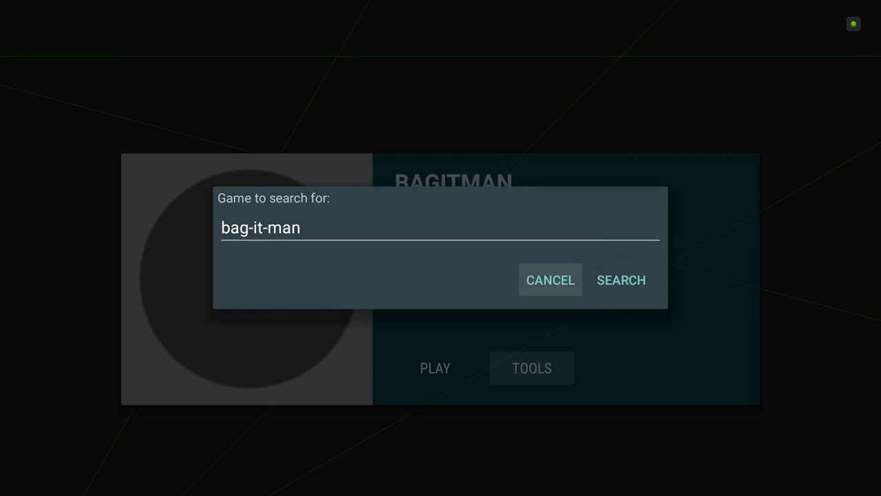
- Run the custom title search and pick the option for no suitable match, removing the game's scraped data
{"action": "key", "text": "Right"}
{"action": "key", "text": "Return"}
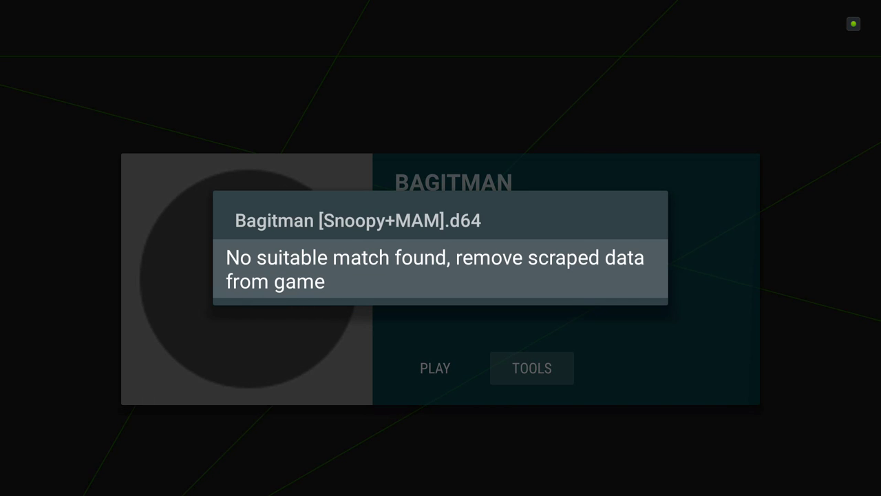
{"action": "key", "text": "Return"}
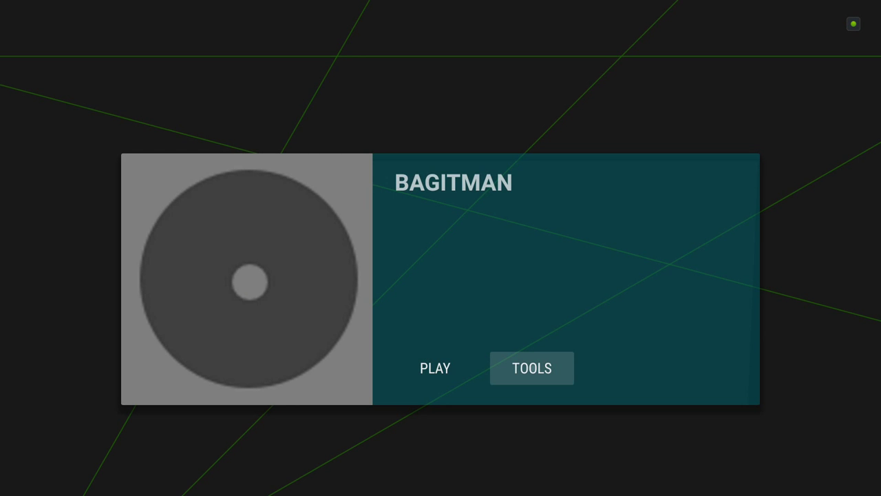
- Open the manual game search for Bagitman again and enter another spelling of the title
{"action": "key", "text": "Return"}
{"action": "key", "text": "Down"}
{"action": "key", "text": "Return"}
{"action": "key", "text": "Down"}
{"action": "key", "text": "Down"}
{"action": "key", "text": "Return"}
{"action": "key", "text": "Left"}
{"action": "key", "text": "Left"}
{"action": "key", "text": "Up"}
{"action": "key", "text": "Return"}
{"action": "key", "text": "Right"}
{"action": "key", "text": "Right"}
{"action": "key", "text": "Right"}
{"action": "key", "text": "Right"}
{"action": "key", "text": "Return"}
{"action": "key", "text": "Down"}
{"action": "key", "text": "Down"}
{"action": "key", "text": "Return"}
{"action": "key", "text": "Right"}
{"action": "key", "text": "Left"}
{"action": "key", "text": "Left"}
{"action": "key", "text": "Up"}
{"action": "key", "text": "Right"}
{"action": "key", "text": "Right"}
{"action": "key", "text": "Right"}
{"action": "key", "text": "Right"}
{"action": "key", "text": "Right"}
{"action": "key", "text": "Return"}
{"action": "key", "text": "Left"}
{"action": "key", "text": "Left"}
{"action": "key", "text": "Left"}
{"action": "key", "text": "Left"}
{"action": "key", "text": "Left"}
{"action": "key", "text": "Left"}
{"action": "key", "text": "Up"}
{"action": "key", "text": "Right"}
{"action": "key", "text": "Right"}
{"action": "key", "text": "Right"}
{"action": "key", "text": "Right"}
{"action": "key", "text": "Right"}
{"action": "key", "text": "Return"}
- Search with the new spelling and choose that no suitable match exists, removing Bagitman's scraped data
{"action": "key", "text": "Escape"}
{"action": "key", "text": "Down"}
{"action": "key", "text": "Right"}
{"action": "key", "text": "Return"}
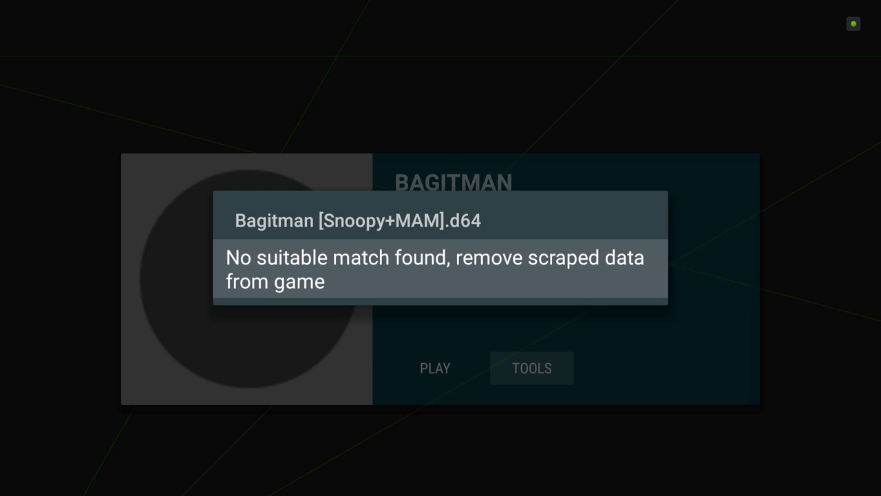
{"action": "key", "text": "Return"}
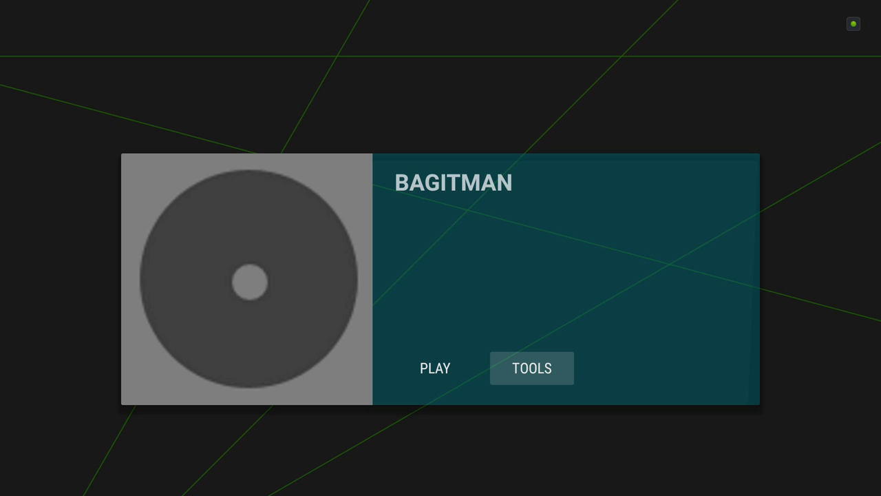
- Return to the Commodore 64 game list and open the details of Beach Head 2
{"action": "key", "text": "Escape"}
{"action": "key", "text": "Down"}
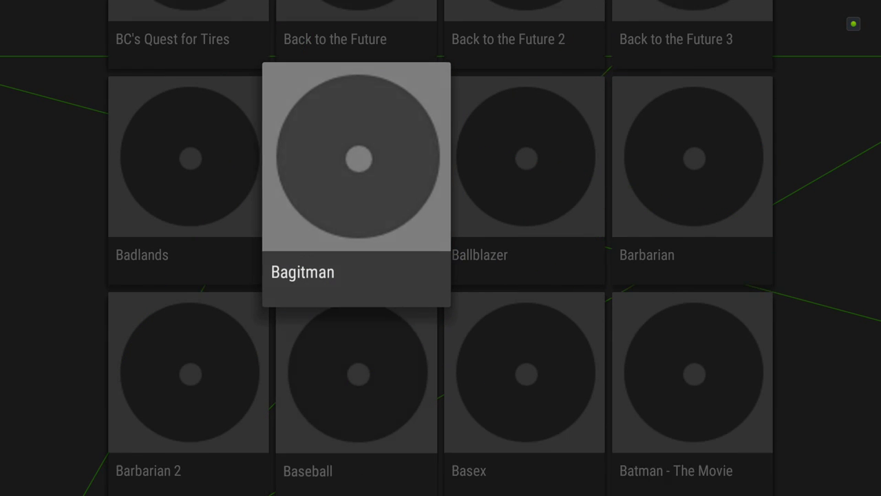
{"action": "key", "text": "Down"}
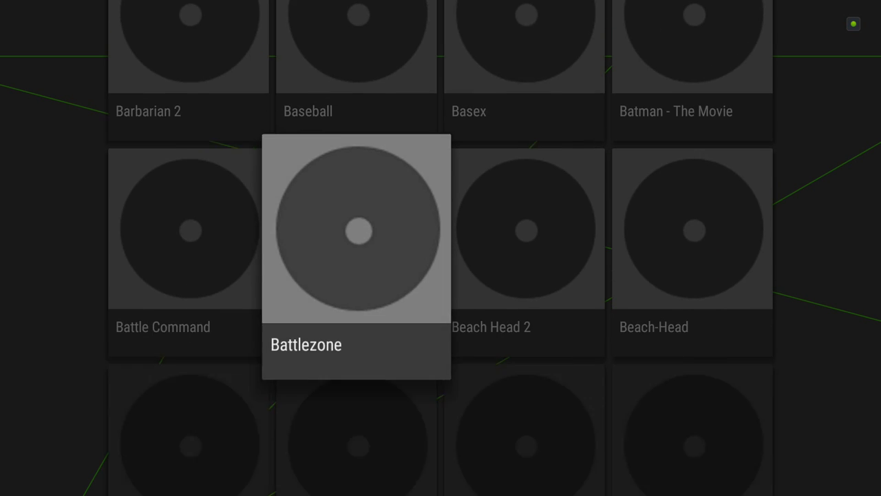
{"action": "key", "text": "Down"}
{"action": "key", "text": "Up"}
{"action": "key", "text": "Right"}
{"action": "key", "text": "Return"}
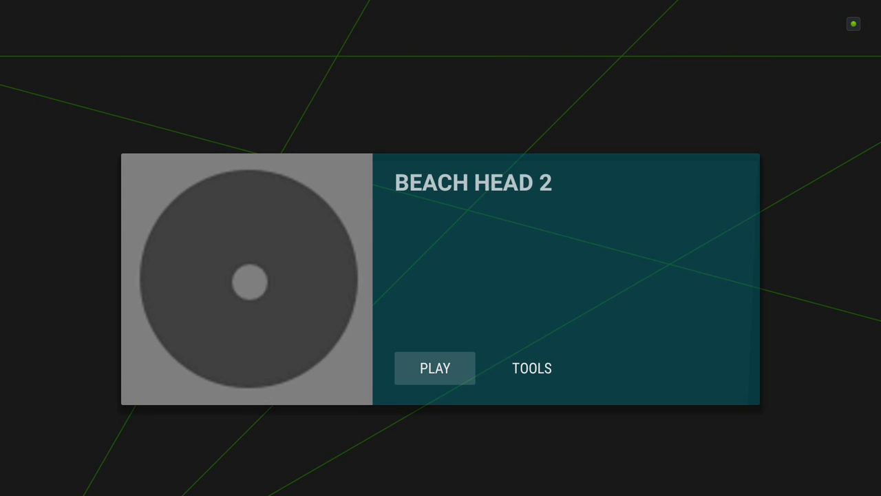
- Look up scraper matches for Beach Head 2 and choose to remove scraped data because no suitable match exists
{"action": "key", "text": "Right"}
{"action": "key", "text": "Return"}
{"action": "key", "text": "Return"}
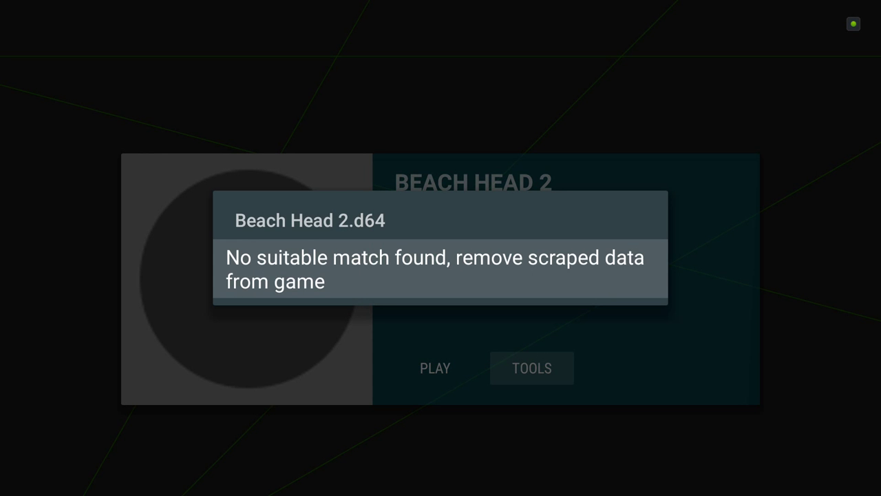
{"action": "key", "text": "Return"}
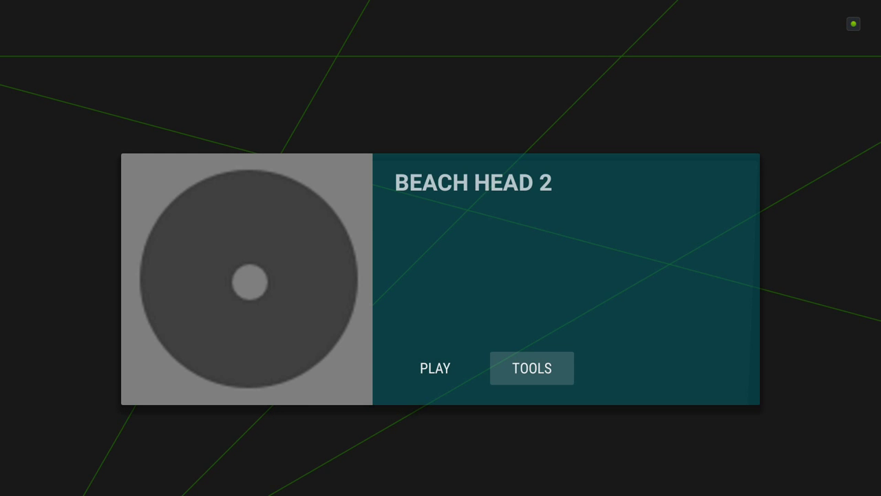
- Open the manual game search for Beach Head 2 and enter beach head as the game to search for
{"action": "key", "text": "Return"}
{"action": "key", "text": "Down"}
{"action": "key", "text": "Return"}
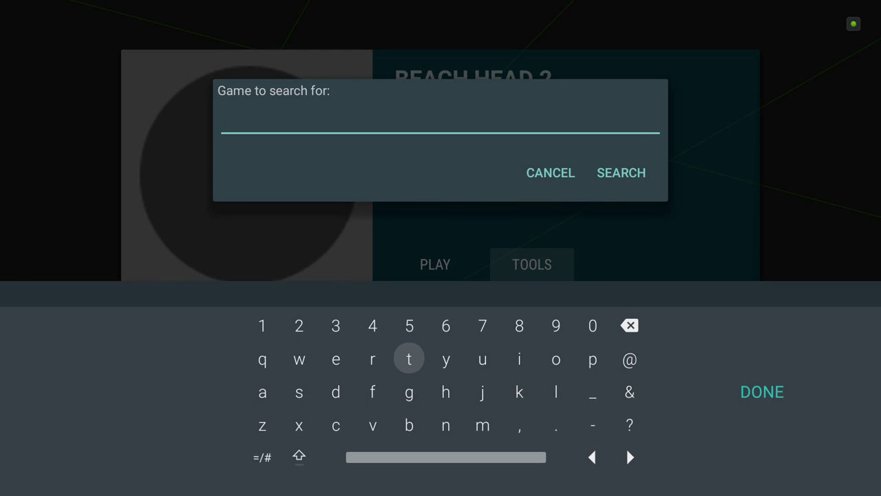
{"action": "key", "text": "Down"}
{"action": "key", "text": "Return"}
{"action": "key", "text": "Up"}
{"action": "key", "text": "Up"}
{"action": "key", "text": "Left"}
{"action": "key", "text": "Left"}
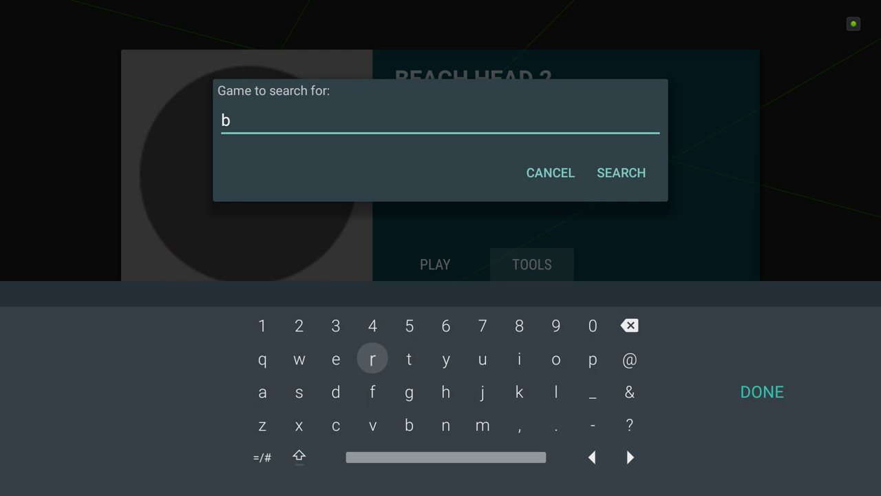
{"action": "key", "text": "Return"}
{"action": "key", "text": "Left"}
{"action": "key", "text": "Down"}
{"action": "key", "text": "Left"}
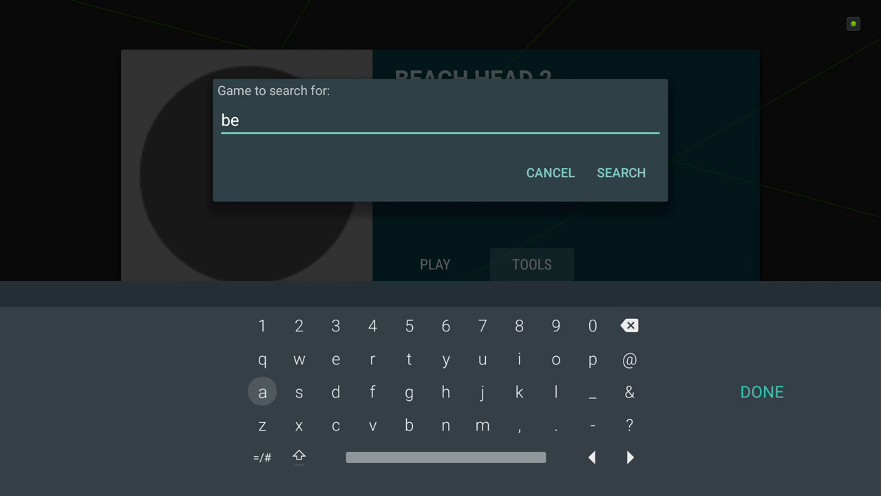
{"action": "key", "text": "Return"}
{"action": "key", "text": "Down"}
{"action": "key", "text": "Right"}
{"action": "key", "text": "Right"}
{"action": "key", "text": "Return"}
{"action": "key", "text": "Right"}
{"action": "key", "text": "Right"}
{"action": "key", "text": "Right"}
{"action": "key", "text": "Up"}
{"action": "key", "text": "Return"}
{"action": "key", "text": "Down"}
{"action": "key", "text": "Return"}
{"action": "key", "text": "Up"}
{"action": "key", "text": "Up"}
{"action": "key", "text": "Return"}
{"action": "key", "text": "Left"}
{"action": "key", "text": "Left"}
{"action": "key", "text": "Left"}
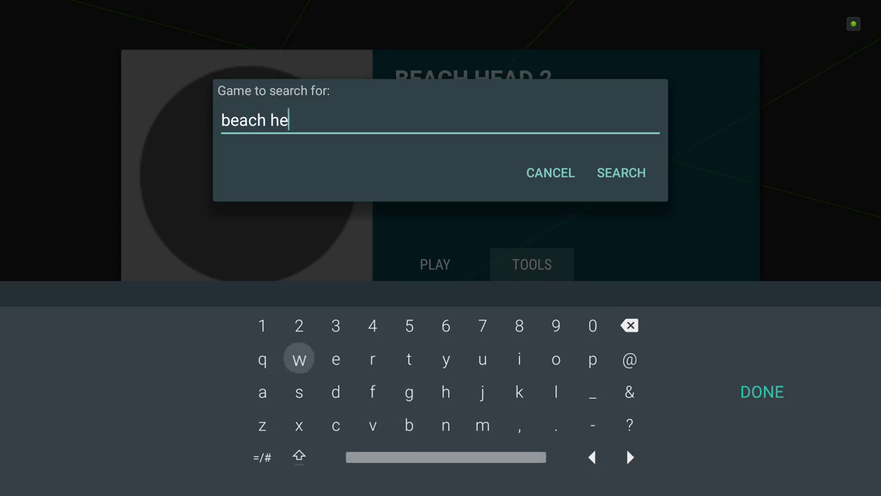
{"action": "key", "text": "Left"}
{"action": "key", "text": "Down"}
{"action": "key", "text": "Down"}
{"action": "key", "text": "Up"}
{"action": "key", "text": "Return"}
{"action": "key", "text": "Right"}
{"action": "key", "text": "Right"}
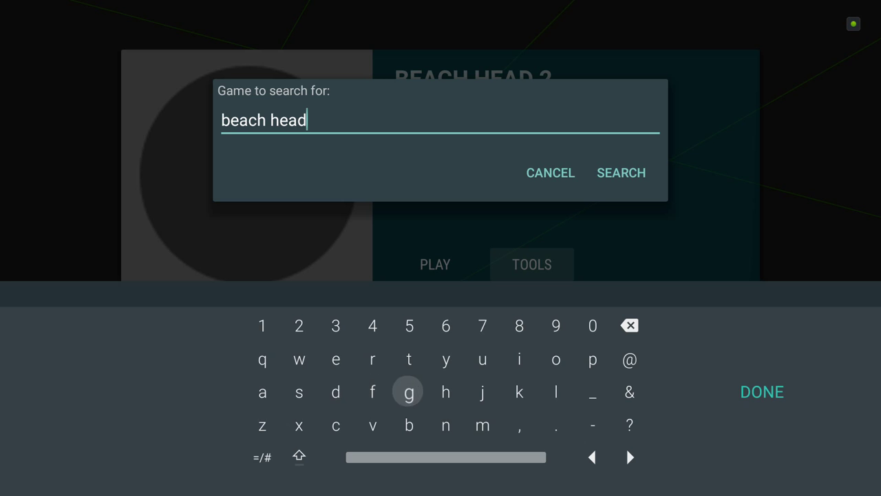
- Extend the search text to beach head ii and run the search
{"action": "key", "text": "Down"}
{"action": "key", "text": "Down"}
{"action": "key", "text": "Return"}
{"action": "key", "text": "Up"}
{"action": "key", "text": "Up"}
{"action": "key", "text": "Right"}
{"action": "key", "text": "Right"}
{"action": "key", "text": "Right"}
{"action": "key", "text": "Up"}
{"action": "key", "text": "Return"}
{"action": "key", "text": "Return"}
{"action": "key", "text": "Right"}
{"action": "key", "text": "Right"}
{"action": "key", "text": "Right"}
{"action": "key", "text": "Escape"}
{"action": "key", "text": "Down"}
{"action": "key", "text": "Right"}
{"action": "key", "text": "Return"}
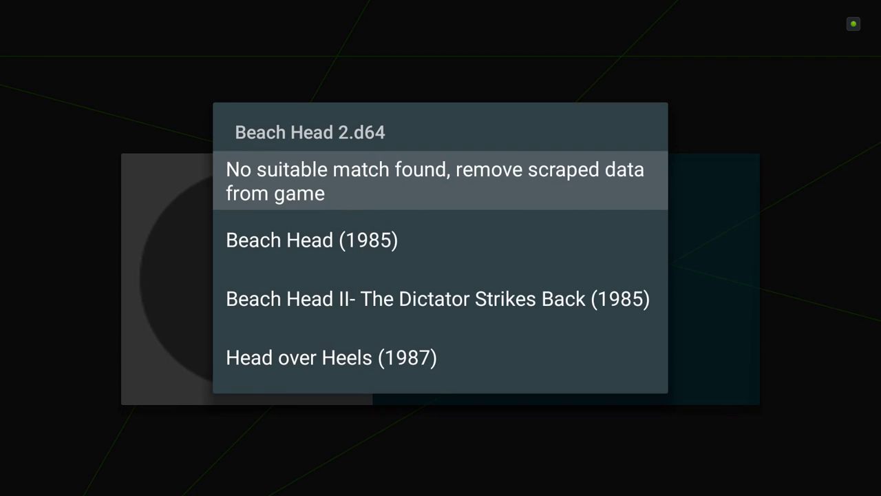
- Assign the match Beach Head II- The Dictator Strikes Back (1985) to Beach Head 2
{"action": "key", "text": "Down"}
{"action": "key", "text": "Down"}
{"action": "key", "text": "Return"}
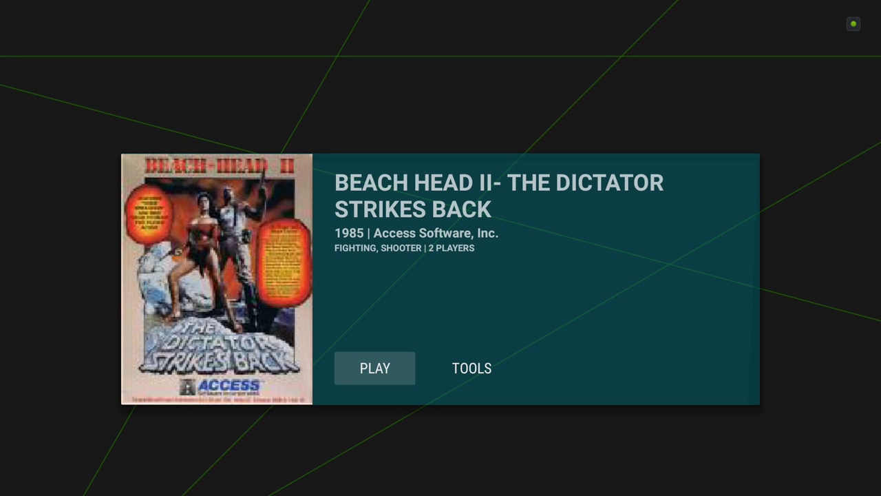
- Leave the game's details and the Commodore 64 game list, returning to the list of systems
{"action": "key", "text": "Escape"}
{"action": "key", "text": "Left"}
{"action": "key", "text": "Right"}
{"action": "key", "text": "Down"}
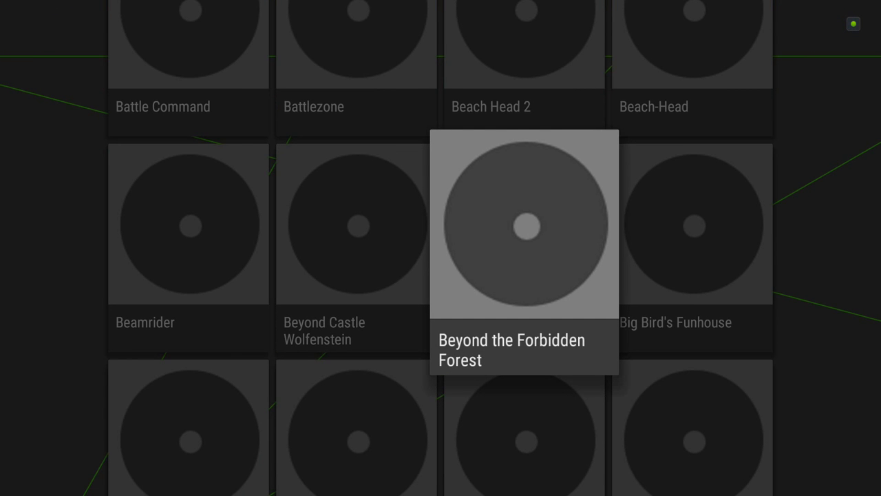
{"action": "key", "text": "Escape"}
{"action": "key", "text": "Left"}
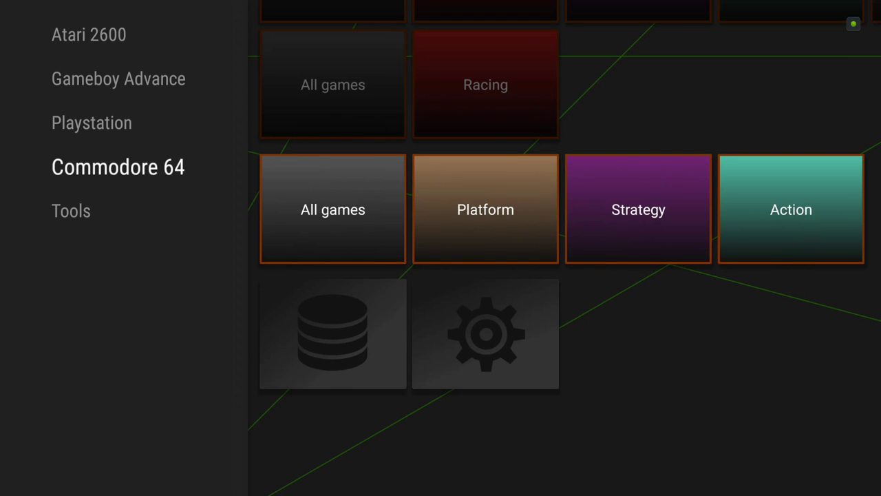
- Go to the Gameboy Color system and open its All games list
{"action": "key", "text": "Up"}
{"action": "key", "text": "Up"}
{"action": "key", "text": "Up"}
{"action": "key", "text": "Up"}
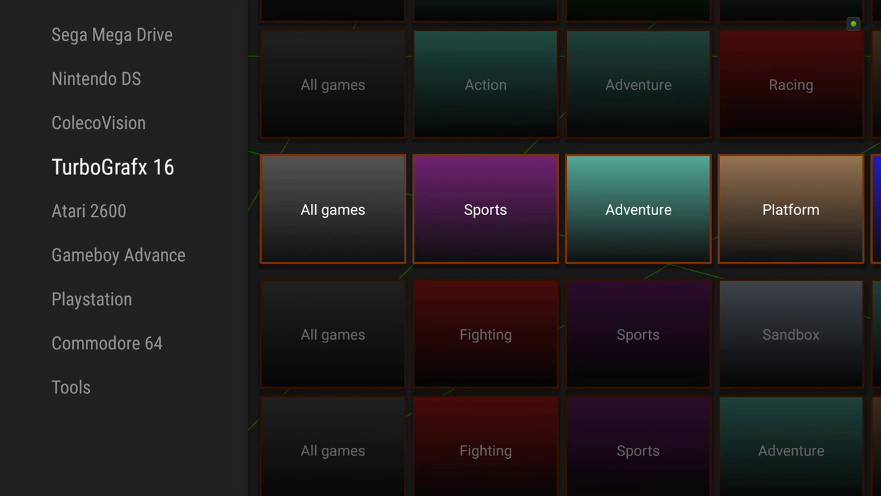
{"action": "key", "text": "Up"}
{"action": "key", "text": "Up"}
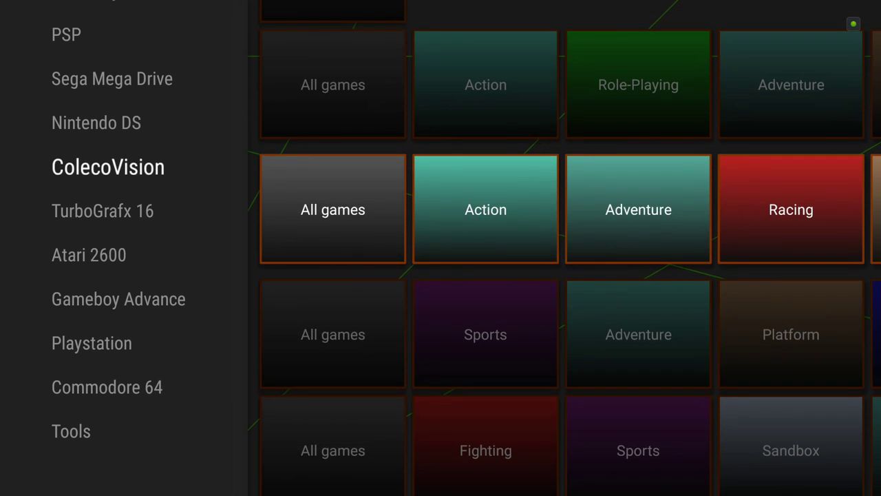
{"action": "key", "text": "Up"}
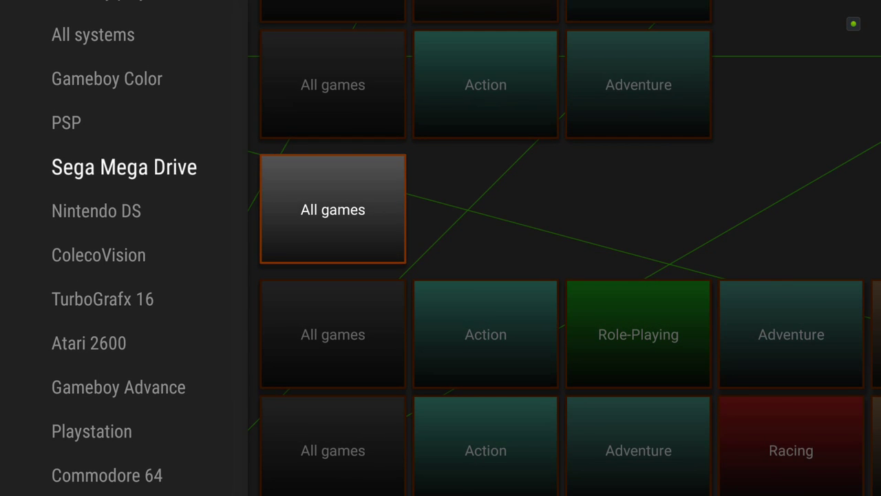
{"action": "key", "text": "Up"}
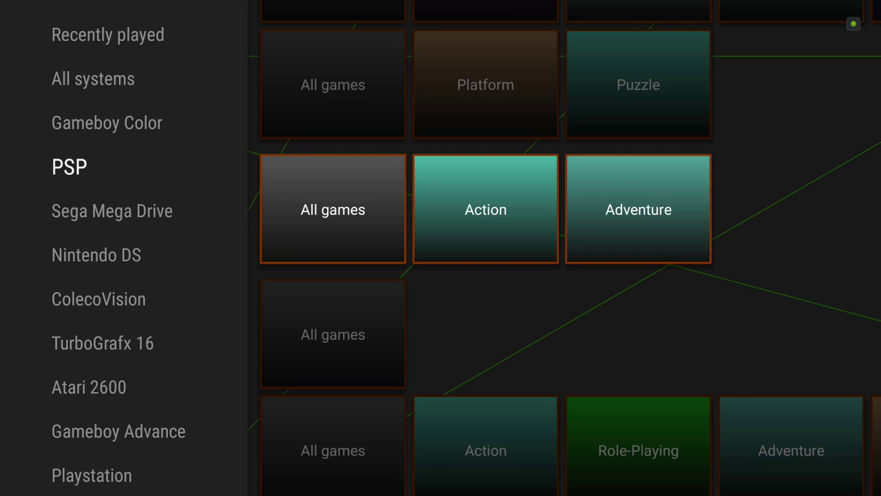
{"action": "key", "text": "Up"}
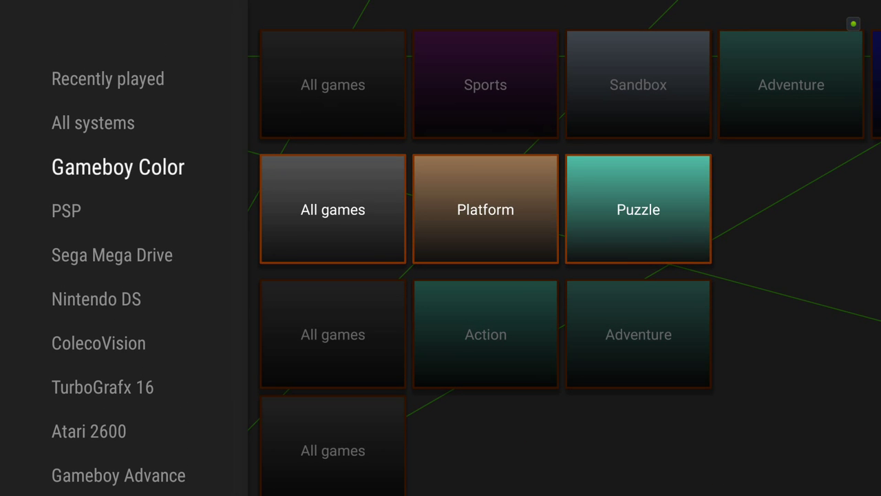
{"action": "key", "text": "Right"}
{"action": "key", "text": "Return"}
- Browse the Gameboy Color games and view the details of Super Mario Bros. Deluxe
{"action": "key", "text": "Right"}
{"action": "key", "text": "Right"}
{"action": "key", "text": "Left"}
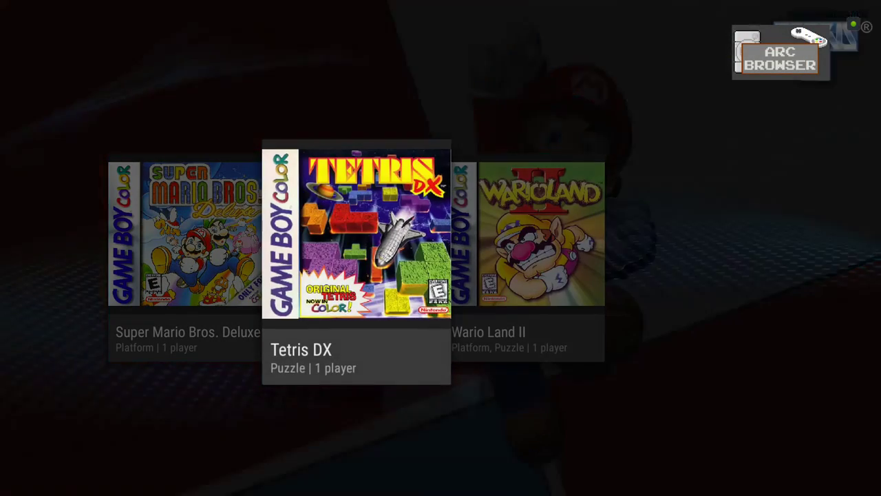
{"action": "key", "text": "Left"}
{"action": "key", "text": "Return"}
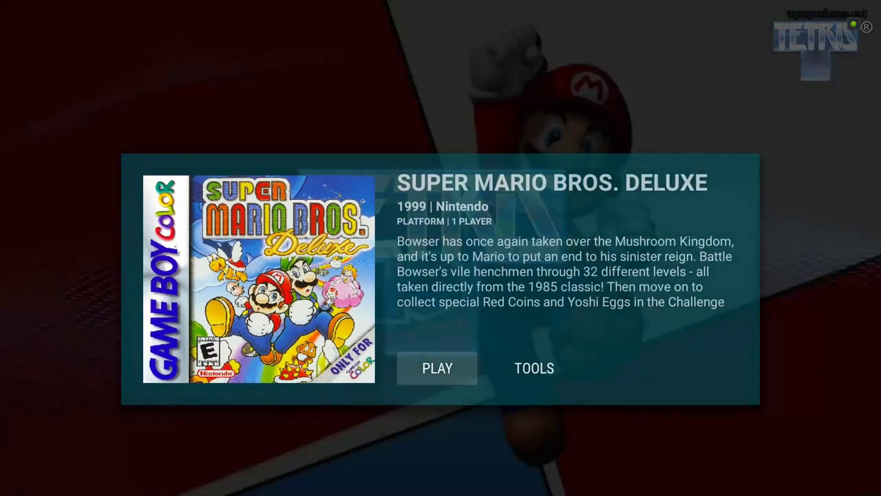
- Leave Super Mario Bros. Deluxe and open the details of Tetris DX
{"action": "key", "text": "Return"}
{"action": "key", "text": "Right"}
{"action": "key", "text": "Return"}
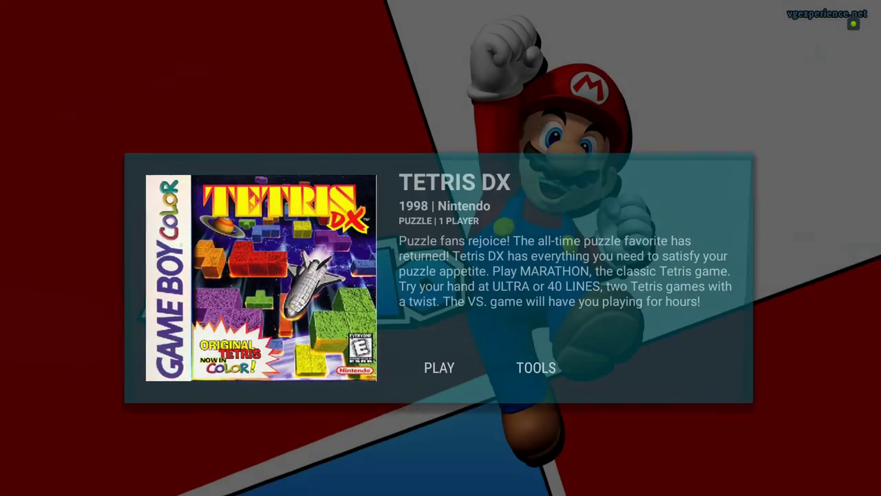
- Search for another match for Tetris DX using the name "tetris"
{"action": "key", "text": "Right"}
{"action": "key", "text": "Return"}
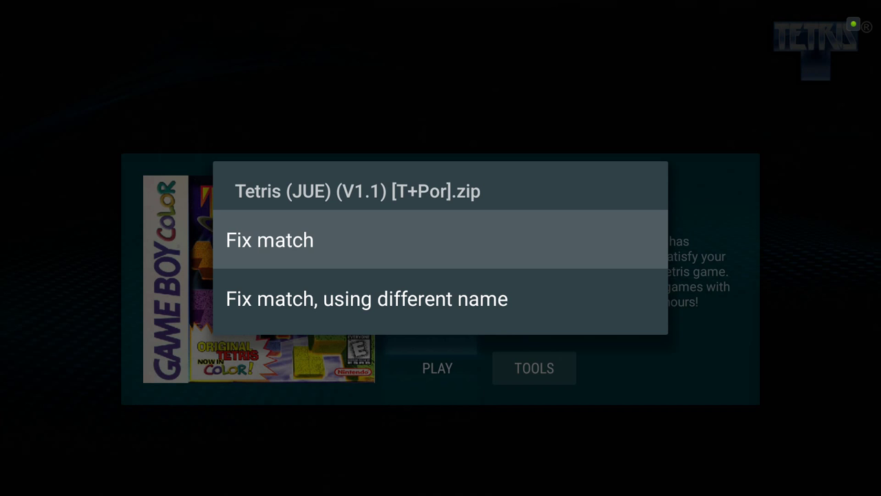
{"action": "key", "text": "Return"}
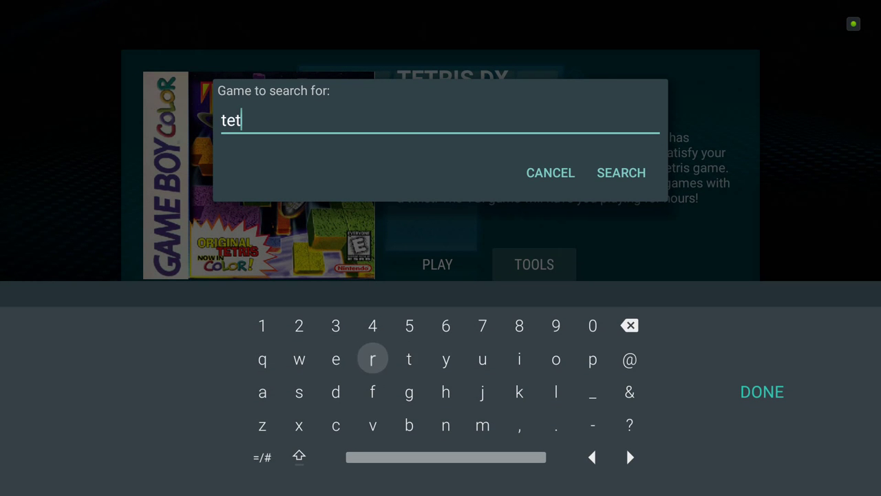
{"action": "key", "text": "Return"}
{"action": "key", "text": "Right"}
{"action": "key", "text": "Right"}
{"action": "key", "text": "Right"}
{"action": "key", "text": "Right"}
{"action": "key", "text": "Return"}
{"action": "key", "text": "Left"}
{"action": "key", "text": "Left"}
{"action": "key", "text": "Left"}
{"action": "key", "text": "Left"}
{"action": "key", "text": "Left"}
{"action": "key", "text": "Left"}
{"action": "key", "text": "Right"}
{"action": "key", "text": "Escape"}
{"action": "key", "text": "Down"}
{"action": "key", "text": "Right"}
{"action": "key", "text": "Return"}
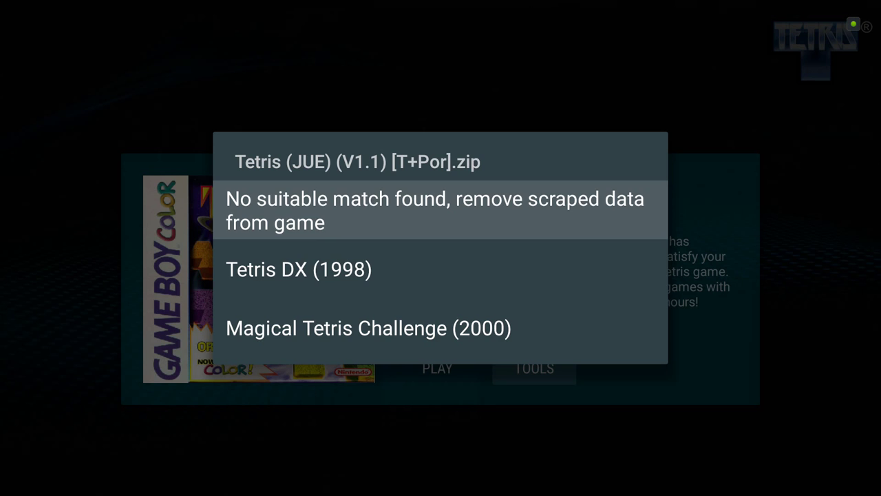
- Look through the match candidates for the Tetris file and return to the game's details
{"action": "key", "text": "Down"}
{"action": "key", "text": "Down"}
{"action": "key", "text": "Up"}
{"action": "key", "text": "Up"}
{"action": "key", "text": "Down"}
{"action": "key", "text": "Down"}
{"action": "key", "text": "Down"}
{"action": "key", "text": "Down"}
{"action": "key", "text": "Return"}
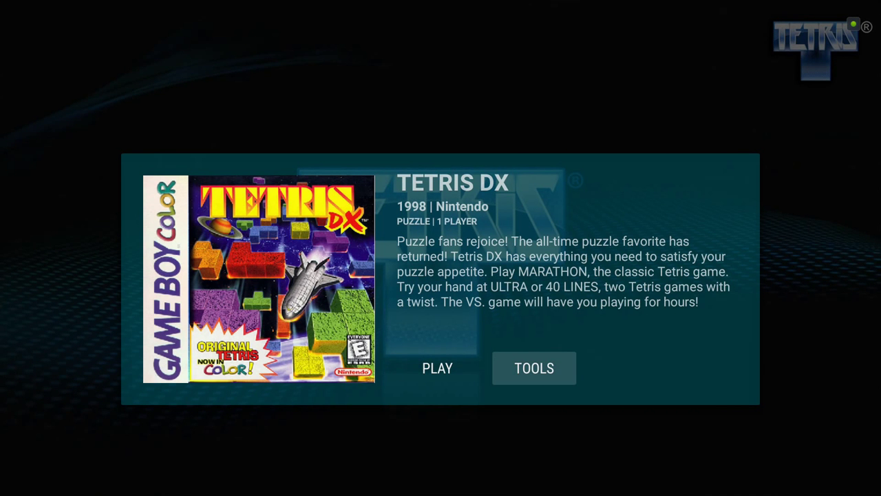
- Launch Tetris DX and start a one-player A-type game at level 0
{"action": "key", "text": "Left"}
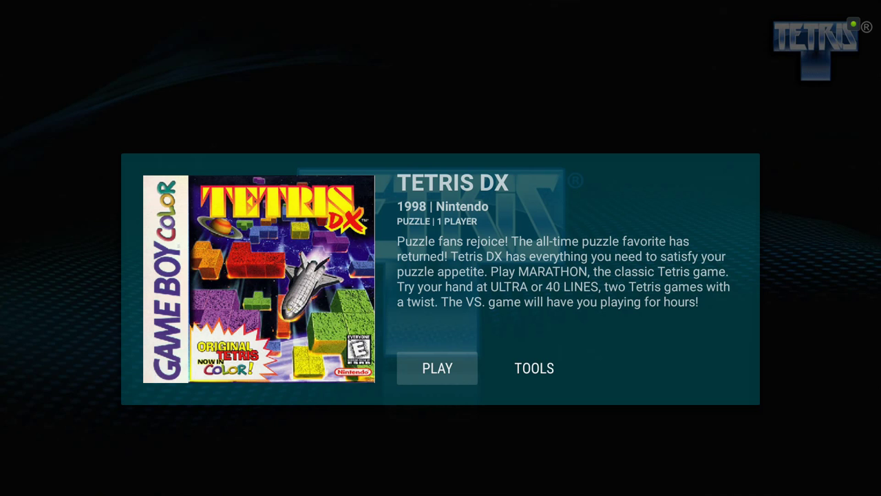
{"action": "key", "text": "Return"}
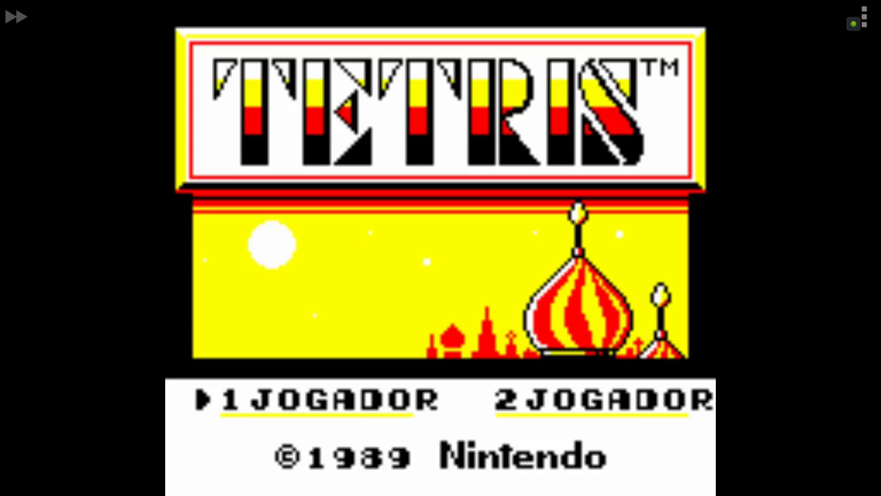
{"action": "key", "text": "Return"}
{"action": "key", "text": "Return"}
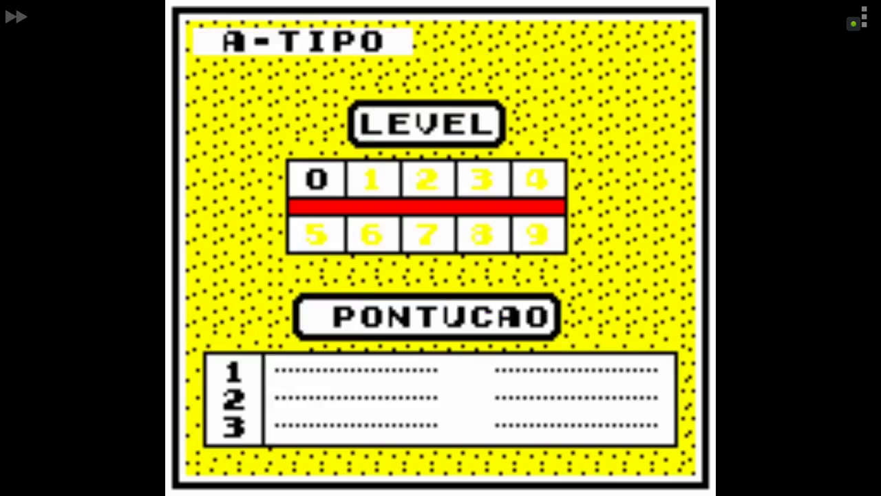
{"action": "key", "text": "Return"}
{"action": "key", "text": "x"}
{"action": "key", "text": "x"}
{"action": "key", "text": "x"}
{"action": "key", "text": "Left"}
{"action": "key", "text": "x"}
{"action": "key", "text": "Left"}
{"action": "key", "text": "Down"}
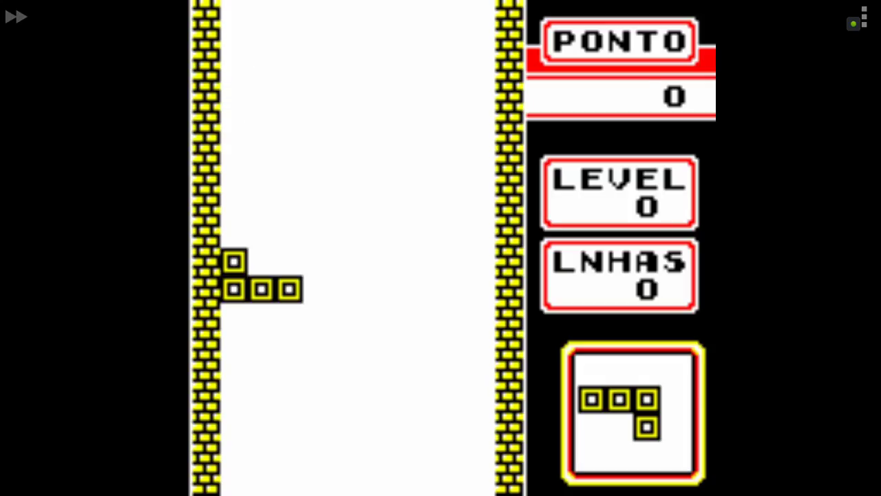
{"action": "key", "text": "Left"}
{"action": "key", "text": "Down"}
{"action": "key", "text": "Left"}
{"action": "key", "text": "x"}
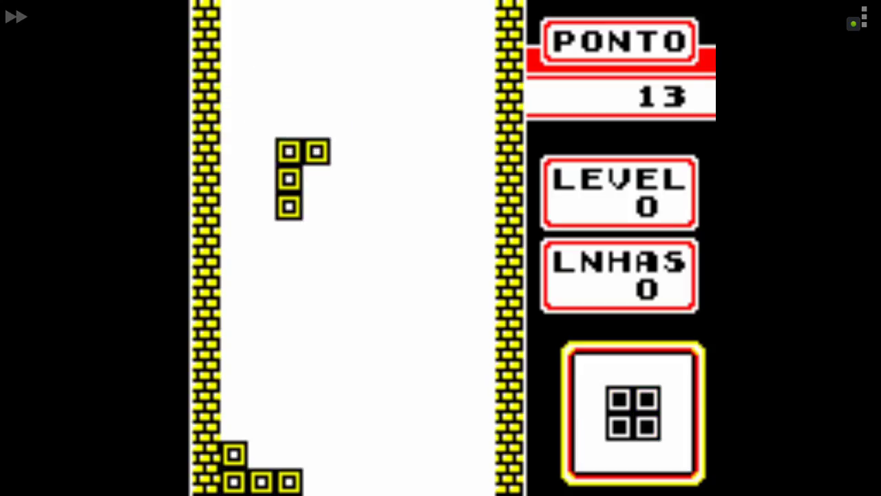
{"action": "key", "text": "x"}
{"action": "key", "text": "x"}
{"action": "key", "text": "Down"}
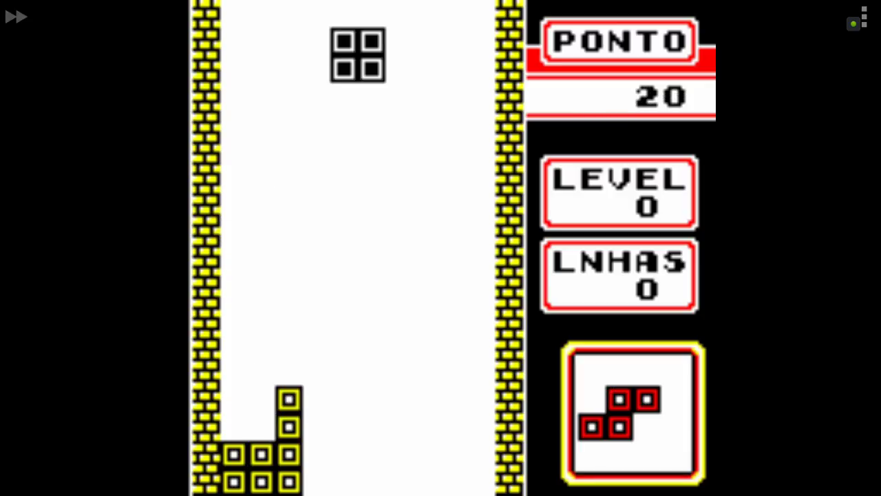
{"action": "key", "text": "Left"}
{"action": "key", "text": "Left"}
{"action": "key", "text": "Left"}
{"action": "key", "text": "Left"}
{"action": "key", "text": "Down"}
{"action": "key", "text": "Down"}
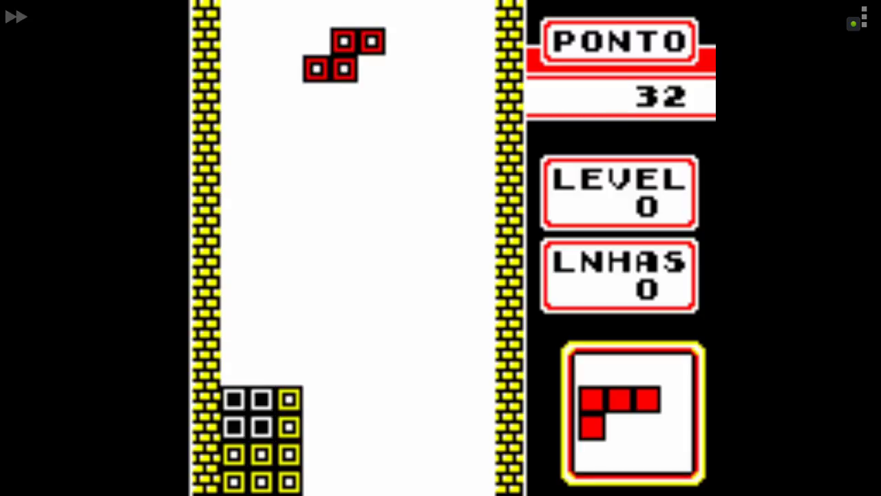
{"action": "key", "text": "x"}
{"action": "key", "text": "Left"}
{"action": "key", "text": "Down"}
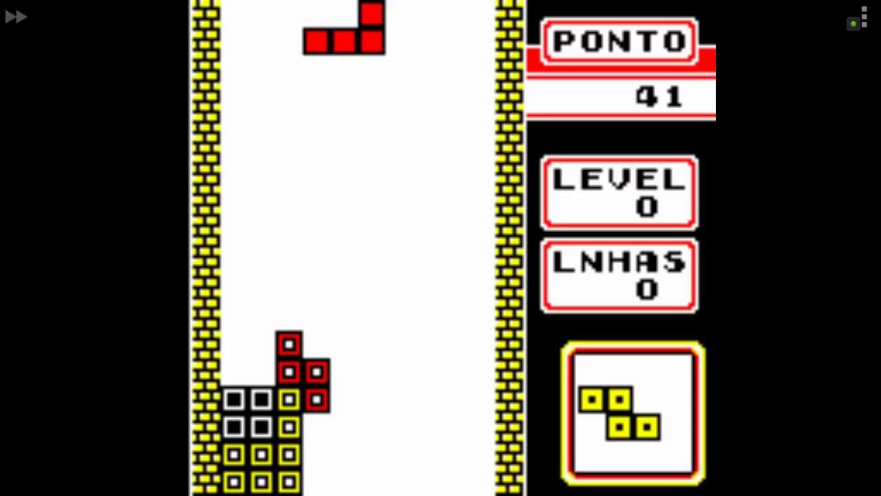
{"action": "key", "text": "x"}
{"action": "key", "text": "Left"}
{"action": "key", "text": "Left"}
{"action": "key", "text": "Left"}
{"action": "key", "text": "Left"}
{"action": "key", "text": "Down"}
{"action": "key", "text": "Down"}
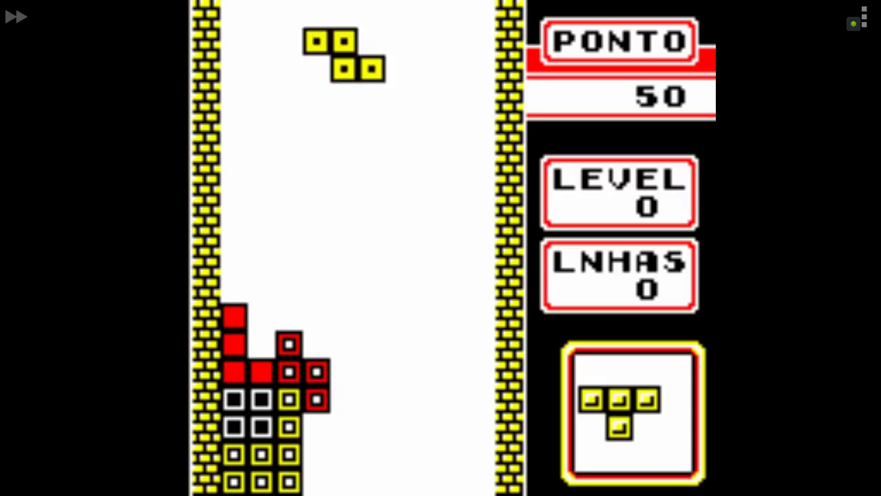
{"action": "key", "text": "Down"}
{"action": "key", "text": "x"}
{"action": "key", "text": "Left"}
{"action": "key", "text": "Left"}
{"action": "key", "text": "Down"}
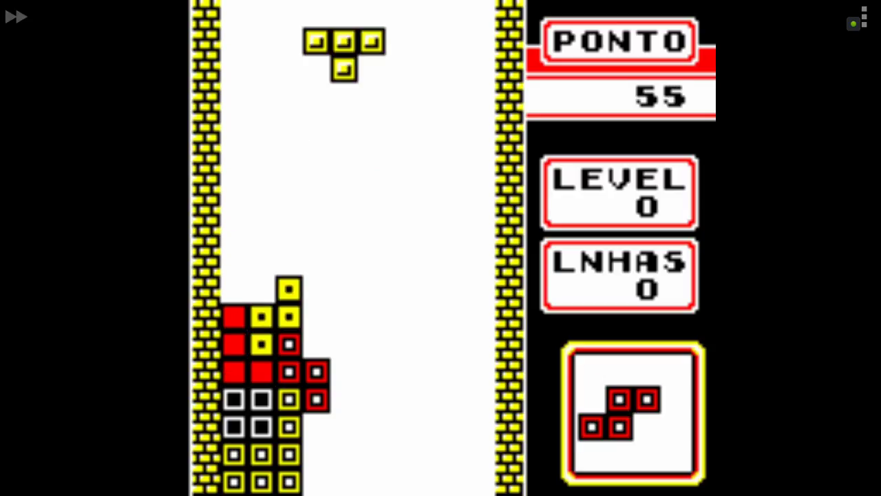
{"action": "key", "text": "x"}
{"action": "key", "text": "Down"}
{"action": "key", "text": "x"}
{"action": "key", "text": "Right"}
{"action": "key", "text": "Down"}
{"action": "key", "text": "Right"}
{"action": "key", "text": "Right"}
{"action": "key", "text": "Down"}
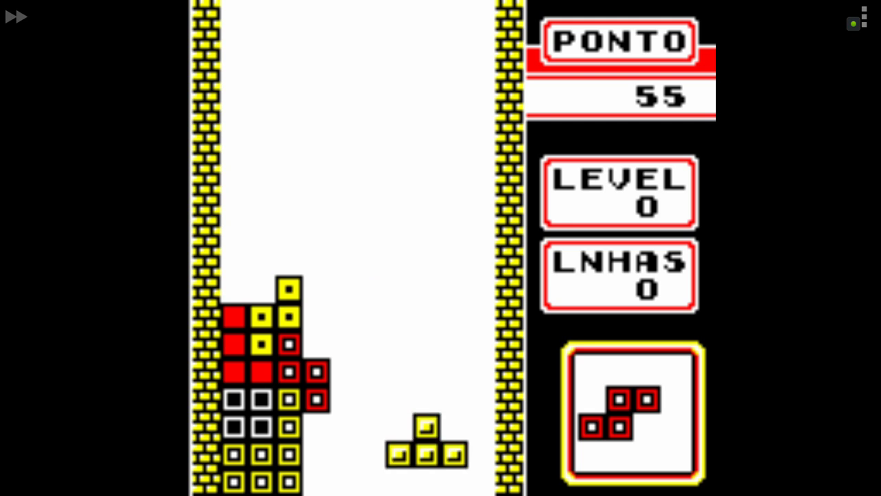
{"action": "key", "text": "Right"}
{"action": "key", "text": "Down"}
{"action": "key", "text": "Right"}
{"action": "key", "text": "Right"}
{"action": "key", "text": "Right"}
- Quit the running Tetris game, close its details and leave the Gameboy Color game list
{"action": "key", "text": "Escape"}
{"action": "key", "text": "Down"}
{"action": "key", "text": "Up"}
{"action": "key", "text": "Return"}
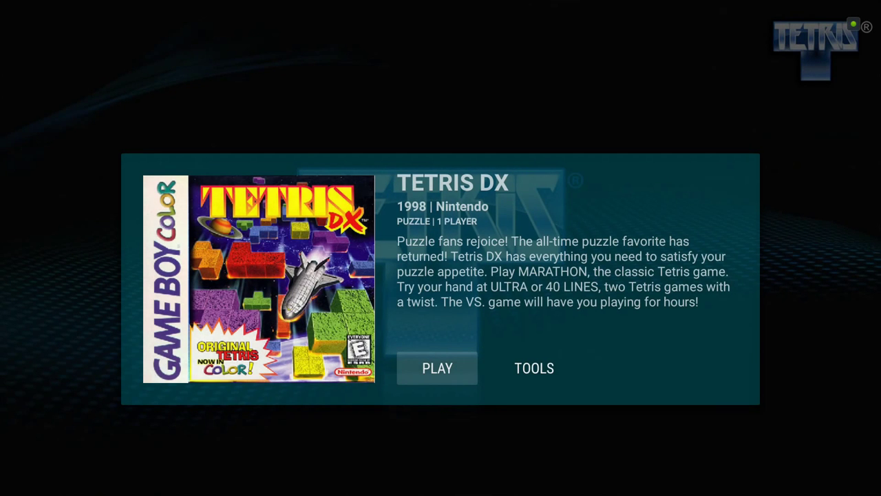
{"action": "key", "text": "Escape"}
{"action": "key", "text": "Escape"}
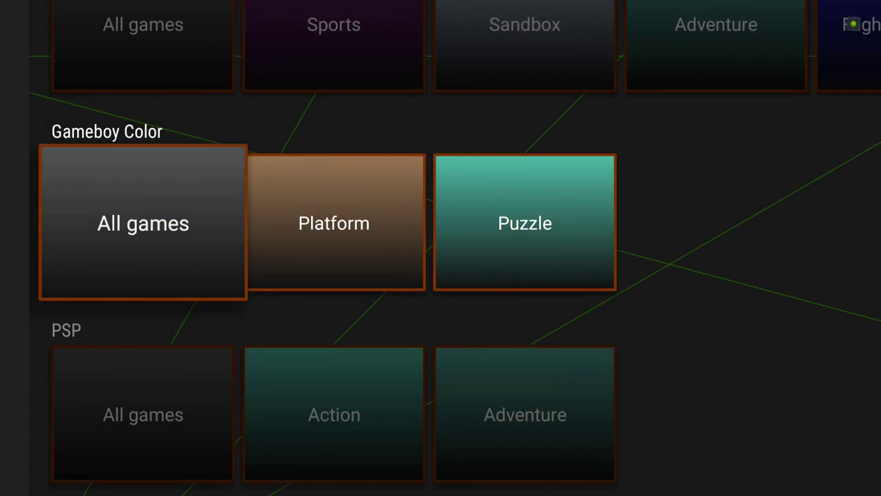
- Go to the ColecoVision system and open its All games list
{"action": "key", "text": "Escape"}
{"action": "key", "text": "Down"}
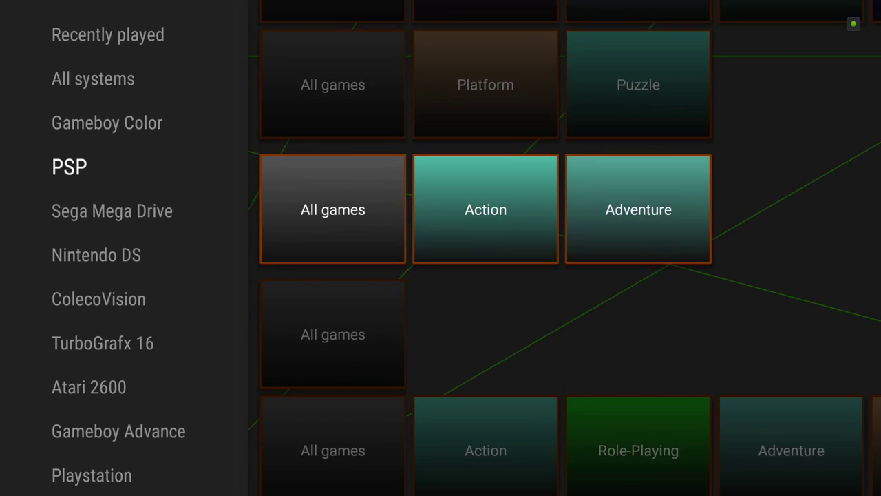
{"action": "key", "text": "Down"}
{"action": "key", "text": "Down"}
{"action": "key", "text": "Down"}
{"action": "key", "text": "Right"}
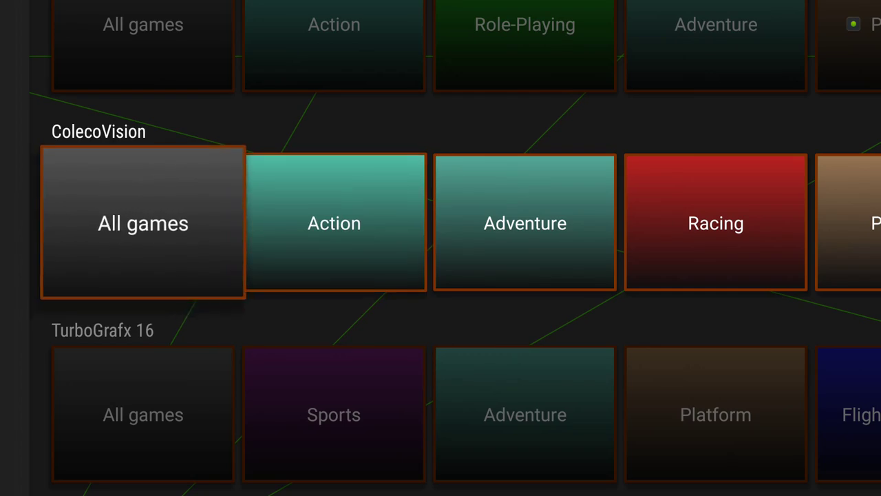
{"action": "key", "text": "Return"}
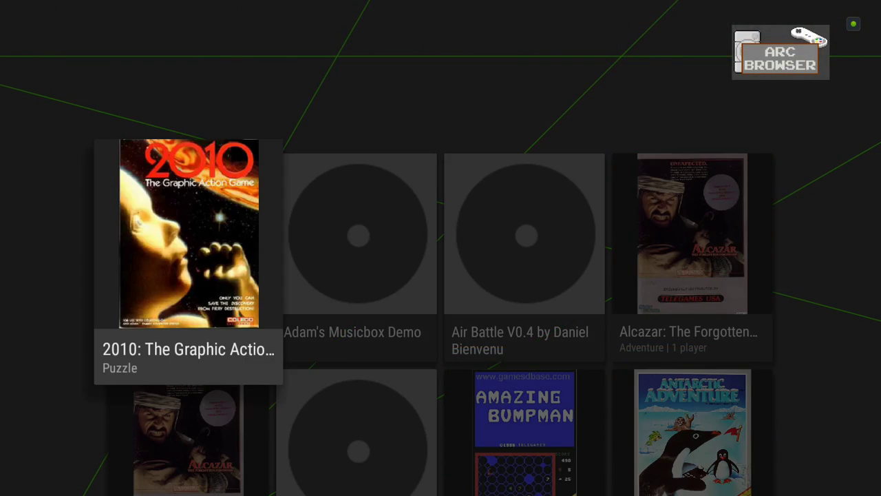
- Browse the ColecoVision games and launch Bump 'n' Jump
{"action": "key", "text": "Right"}
{"action": "key", "text": "Right"}
{"action": "key", "text": "Right"}
{"action": "key", "text": "Down"}
{"action": "key", "text": "Down"}
{"action": "key", "text": "Left"}
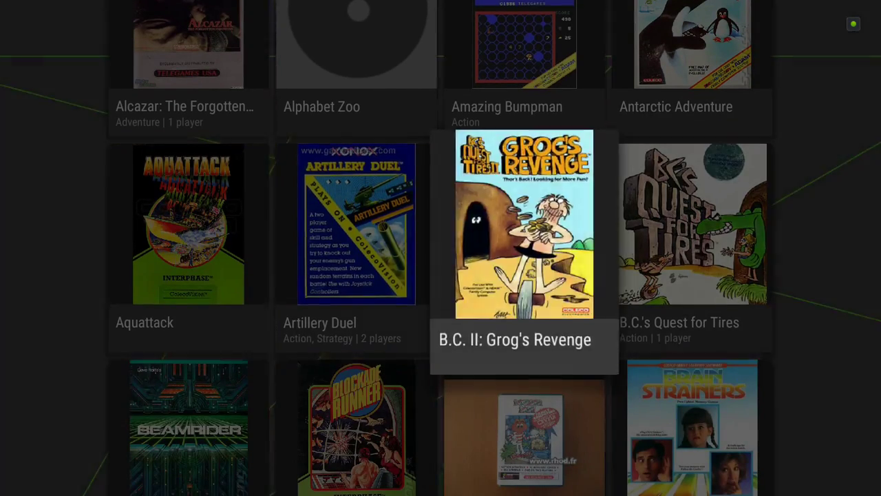
{"action": "key", "text": "Left"}
{"action": "key", "text": "Left"}
{"action": "key", "text": "Down"}
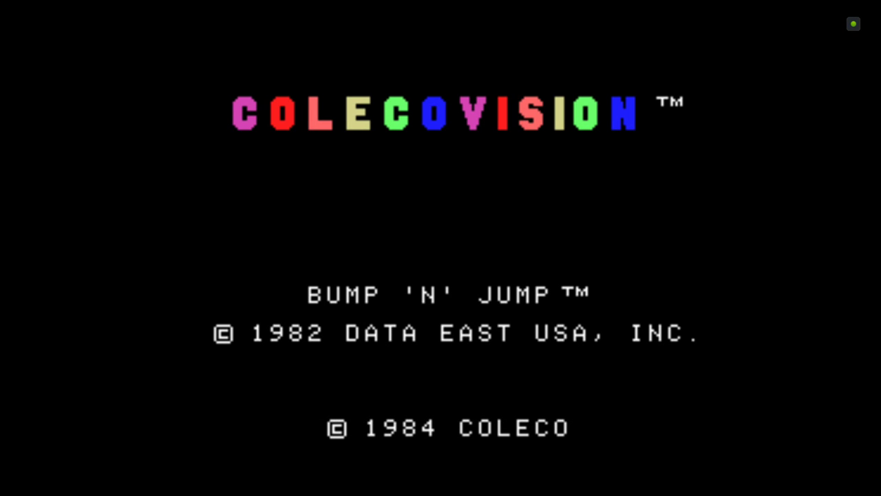
- Choose the standard controller and the Skill 1/One Player option in Bump 'n' Jump
{"action": "key", "text": "1"}
{"action": "key", "text": "1"}
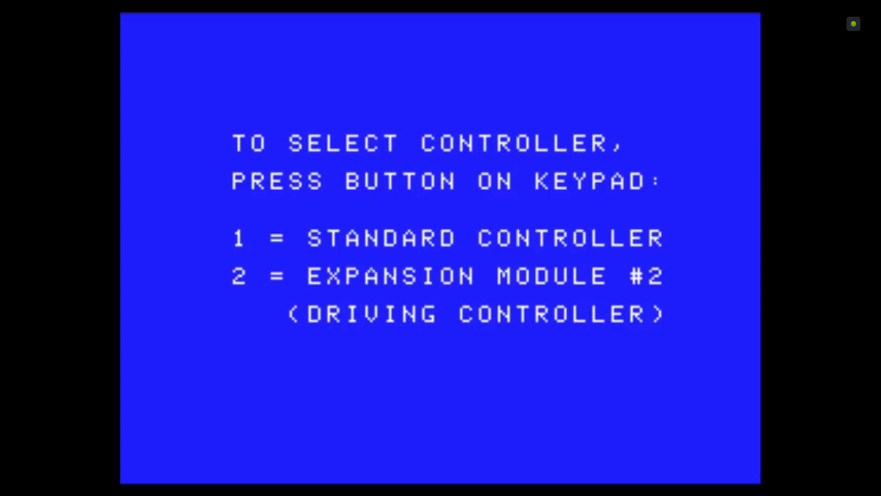
{"action": "key", "text": "1"}
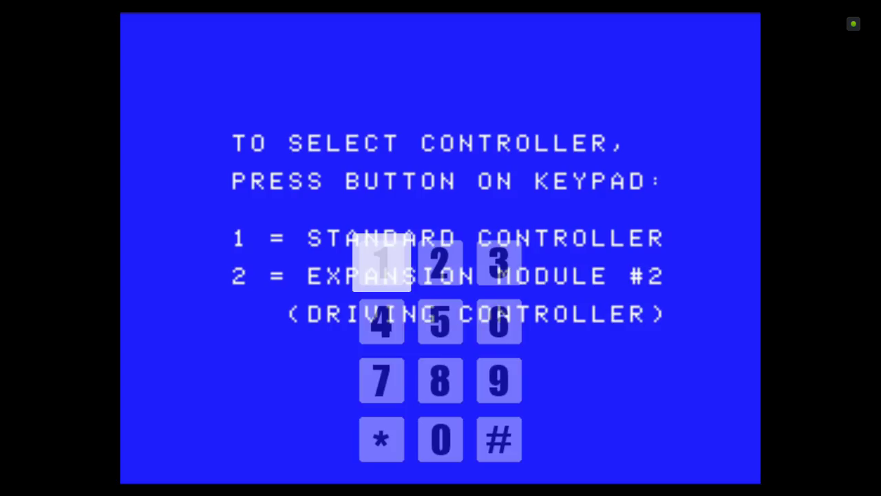
{"action": "key", "text": "1"}
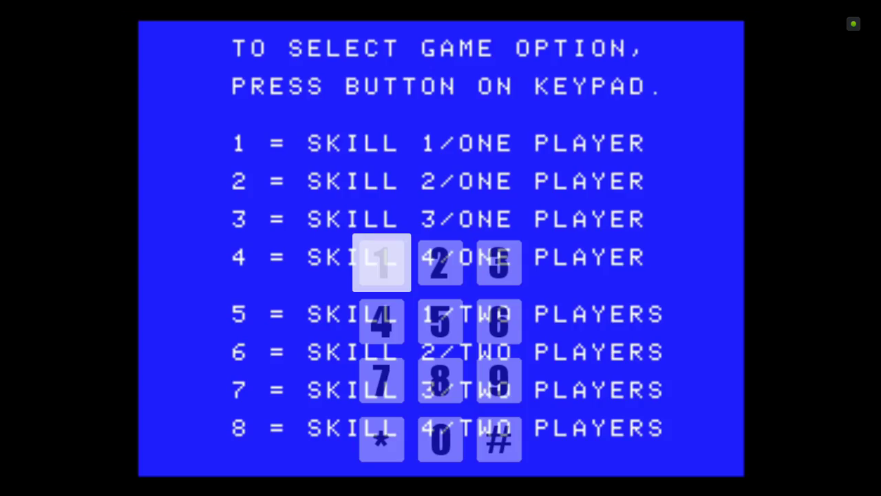
{"action": "key", "text": "1"}
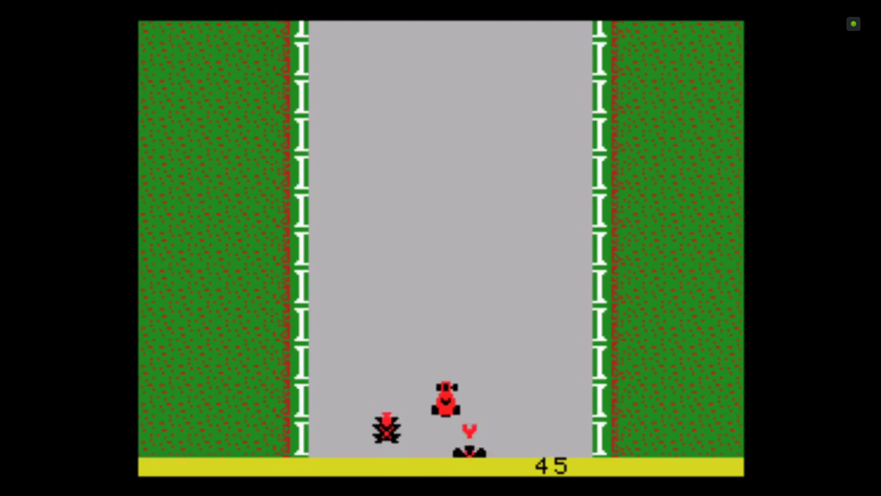
{"action": "key", "text": "Left"}
{"action": "key", "text": "Right"}
{"action": "key", "text": "Left"}
{"action": "key", "text": "Up"}
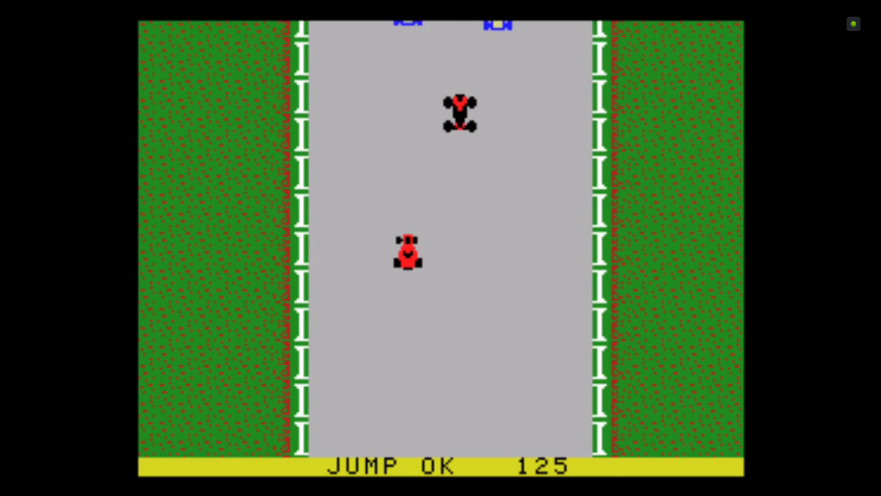
{"action": "key", "text": "Right"}
{"action": "key", "text": "Left"}
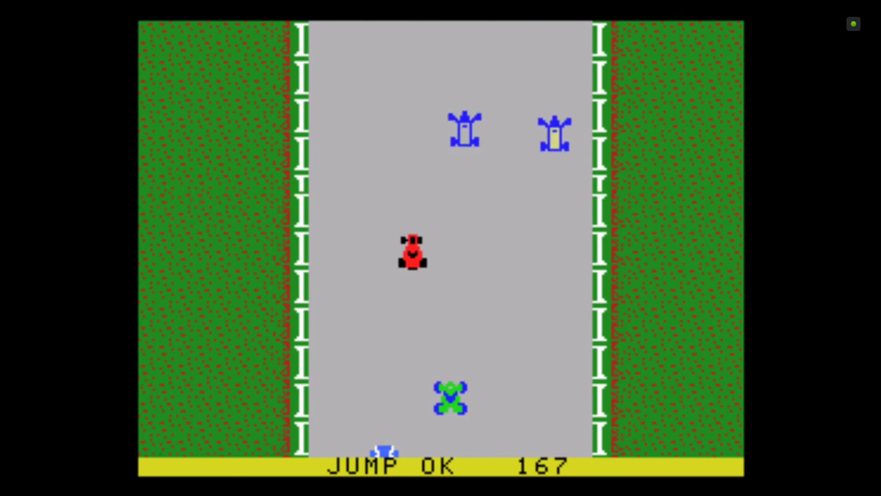
{"action": "key", "text": "space"}
{"action": "key", "text": "Right"}
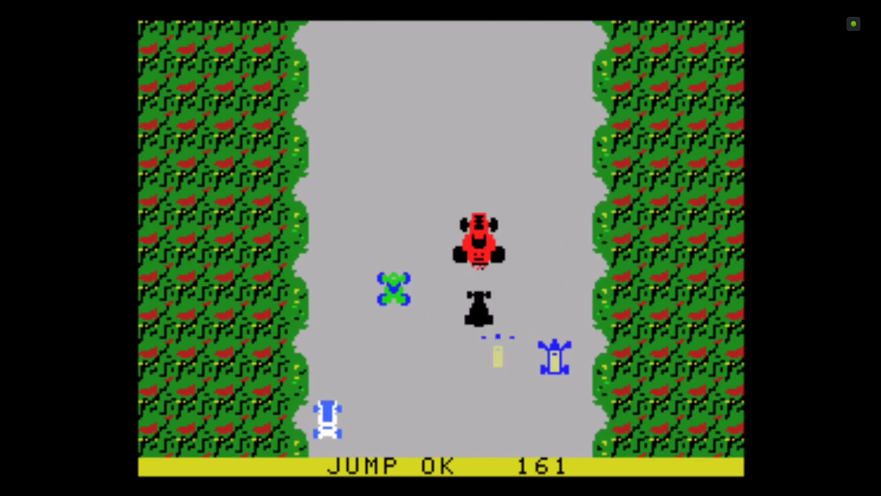
{"action": "key", "text": "Left"}
{"action": "key", "text": "Down"}
{"action": "key", "text": "Right"}
{"action": "key", "text": "Up"}
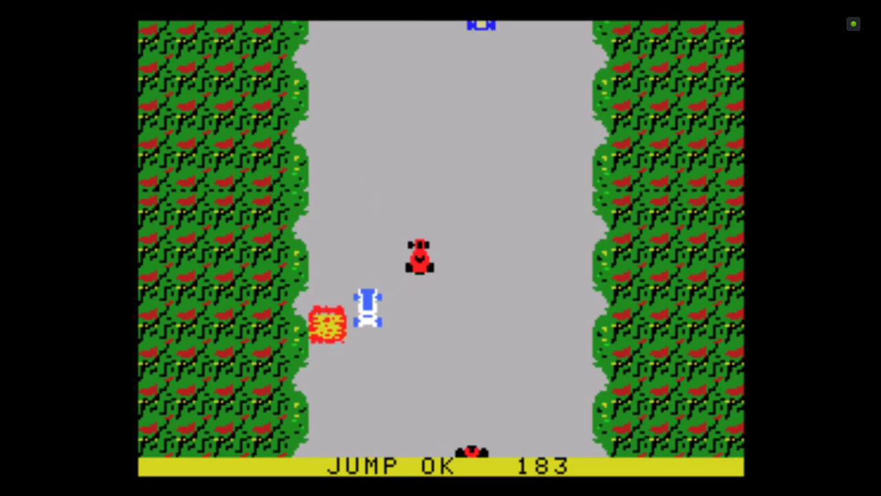
{"action": "key", "text": "Right"}
{"action": "key", "text": "Down"}
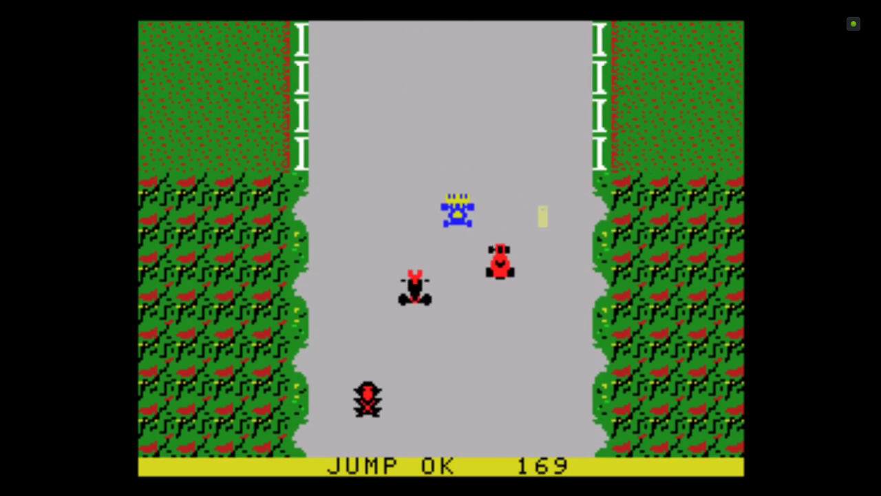
{"action": "key", "text": "Down"}
{"action": "key", "text": "Right"}
{"action": "key", "text": "Up"}
{"action": "key", "text": "Left"}
{"action": "key", "text": "Down"}
{"action": "key", "text": "Up"}
{"action": "key", "text": "Right"}
{"action": "key", "text": "Up"}
{"action": "key", "text": "Left"}
{"action": "key", "text": "Down"}
{"action": "key", "text": "Right"}
- Exit Bump 'n' Jump and browse further down the ColecoVision game list
{"action": "key", "text": "Escape"}
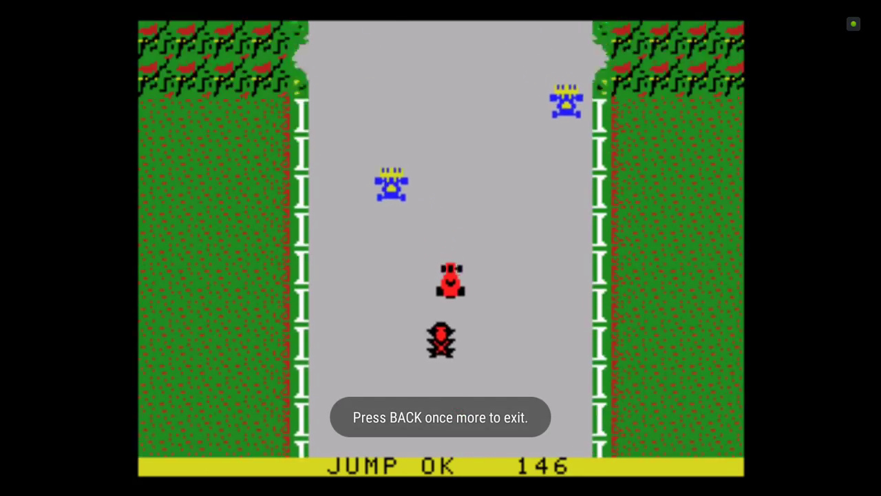
{"action": "key", "text": "Escape"}
{"action": "key", "text": "Escape"}
{"action": "key", "text": "Down"}
{"action": "key", "text": "Down"}
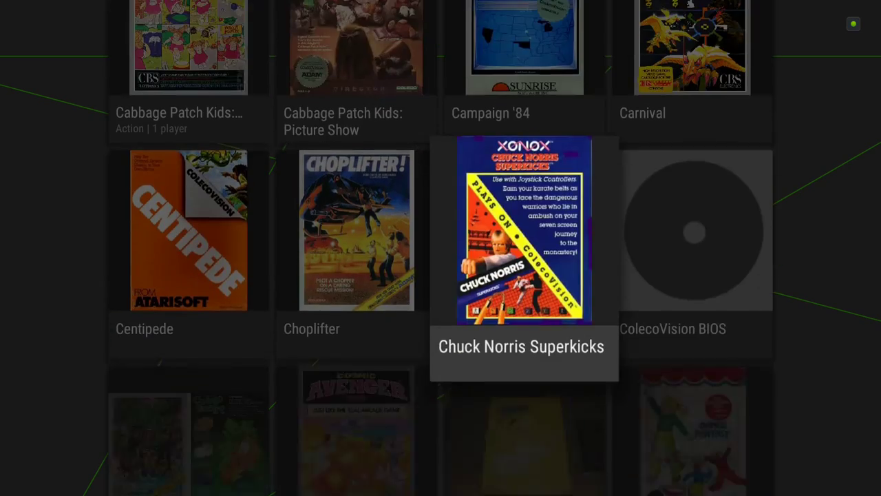
{"action": "key", "text": "Down"}
- Leave the ColecoVision games, open the TurboGrafx 16 All games list and go to 1943Kai
{"action": "key", "text": "Escape"}
{"action": "key", "text": "Down"}
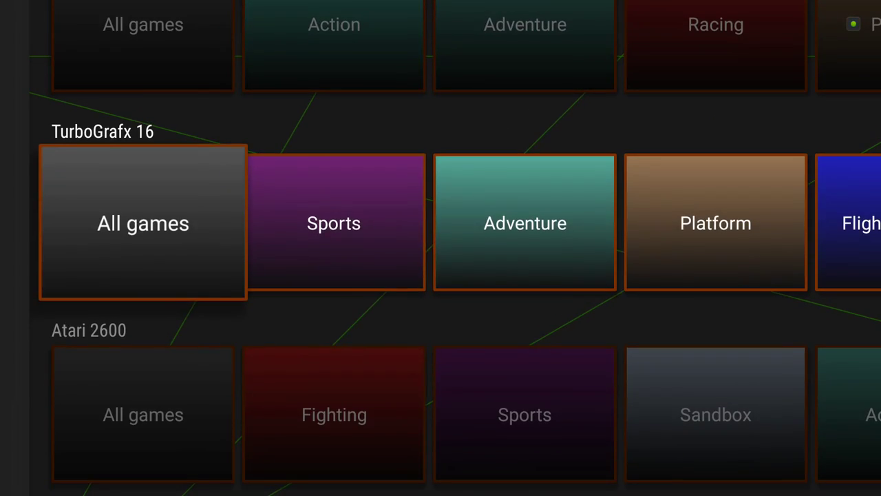
{"action": "key", "text": "Return"}
{"action": "key", "text": "Right"}
{"action": "key", "text": "Right"}
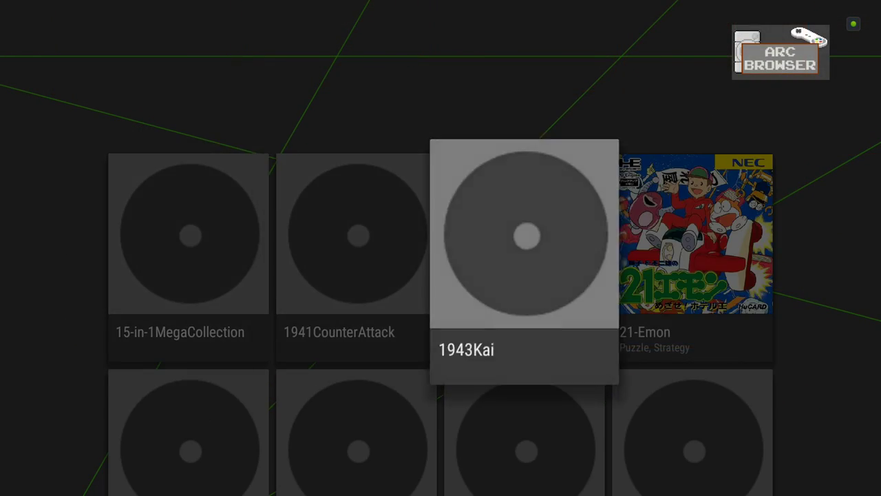
- Browse down the TurboGrafx 16 game list to Galaga_88 and launch it
{"action": "key", "text": "Right"}
{"action": "key", "text": "Down"}
{"action": "key", "text": "Down"}
{"action": "key", "text": "Down"}
{"action": "key", "text": "Down"}
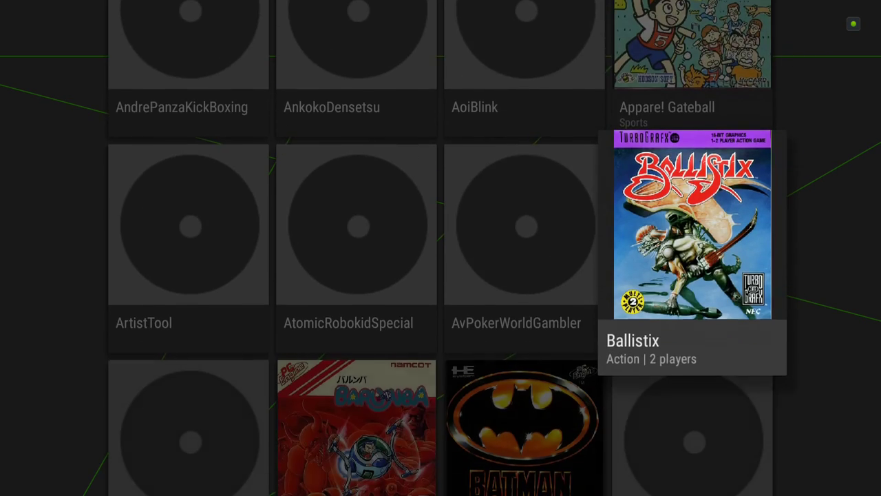
{"action": "key", "text": "Down"}
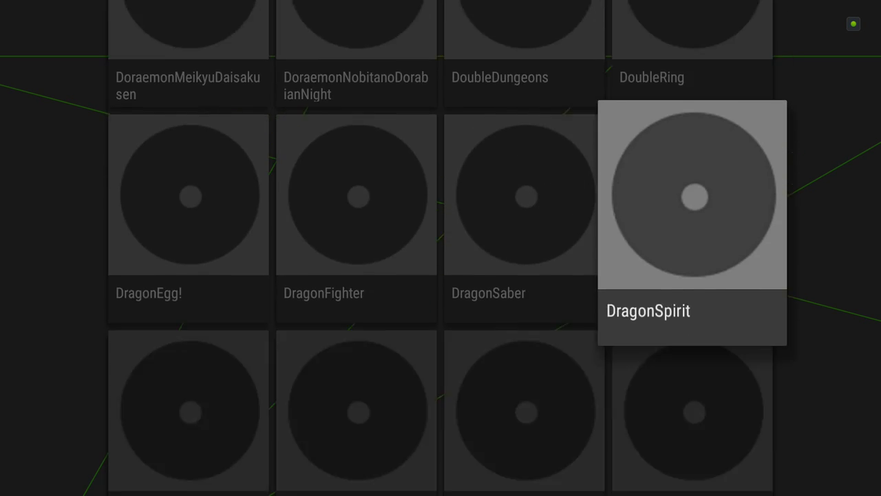
{"action": "key", "text": "Down"}
{"action": "key", "text": "Down"}
{"action": "key", "text": "Left"}
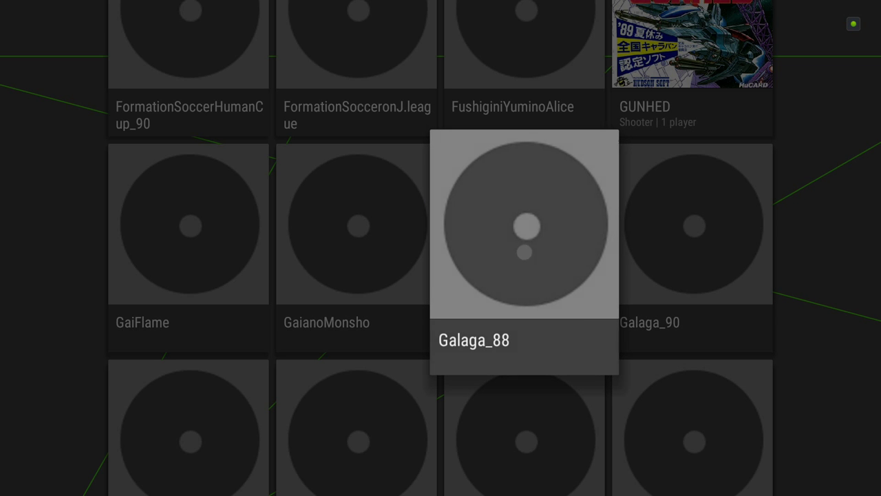
{"action": "key", "text": "Return"}
{"action": "key", "text": "Return"}
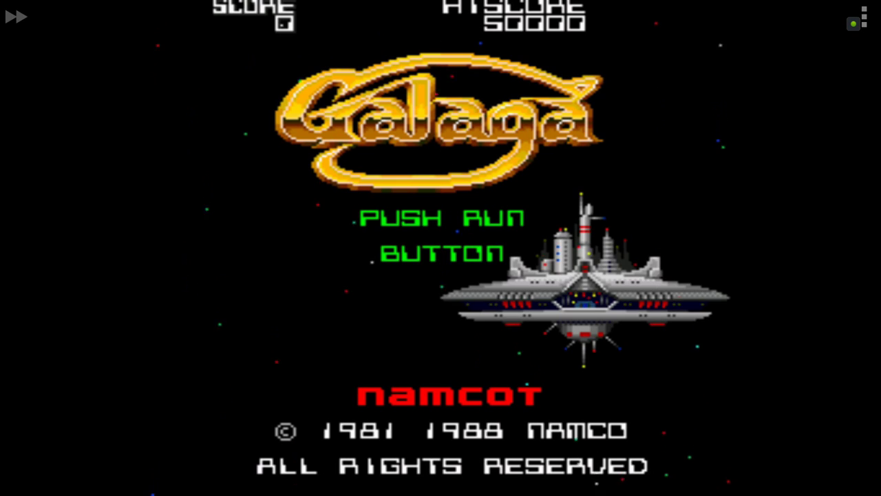
- Dismiss the exit prompt and start Galaga '88 in Single ship mode
{"action": "key", "text": "Escape"}
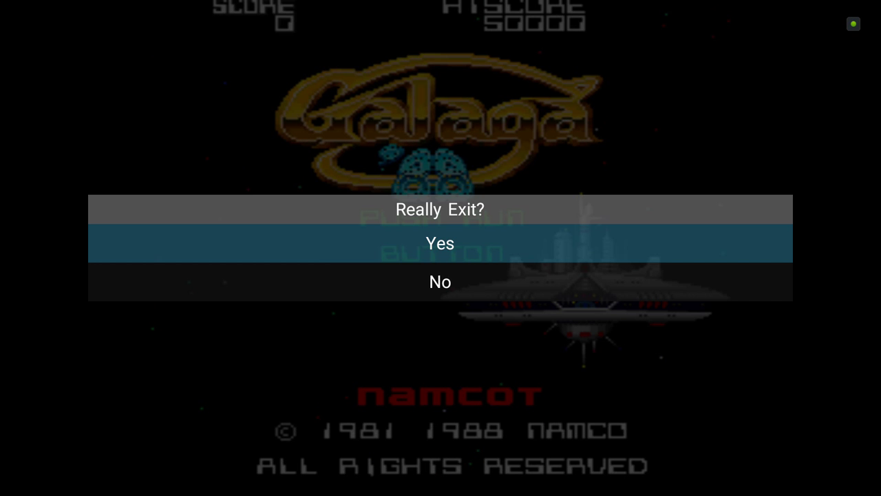
{"action": "key", "text": "Return"}
{"action": "key", "text": "Escape"}
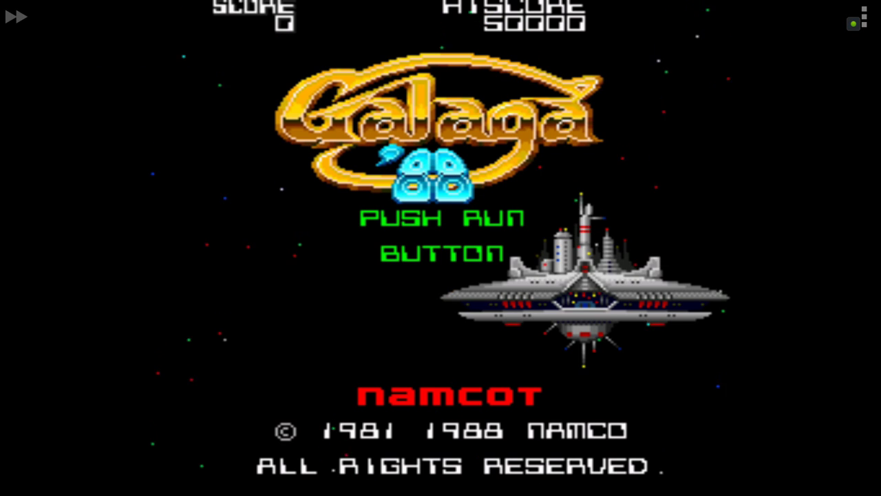
{"action": "key", "text": "Return"}
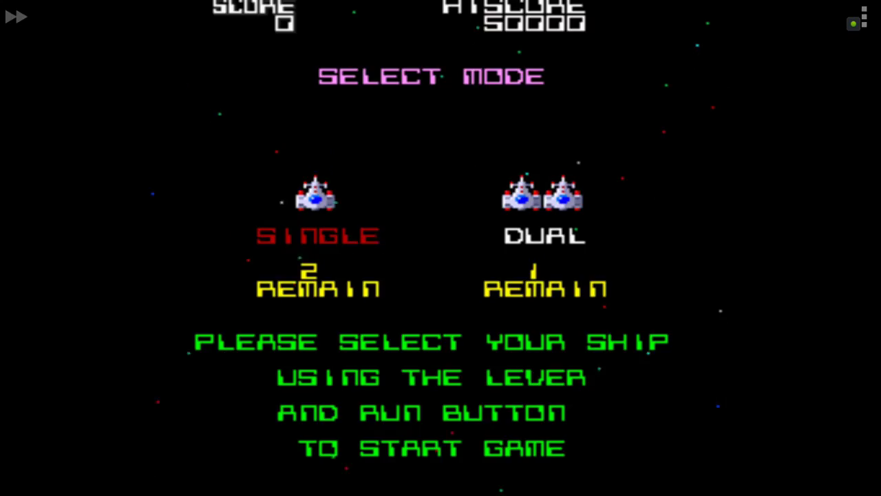
{"action": "key", "text": "Return"}
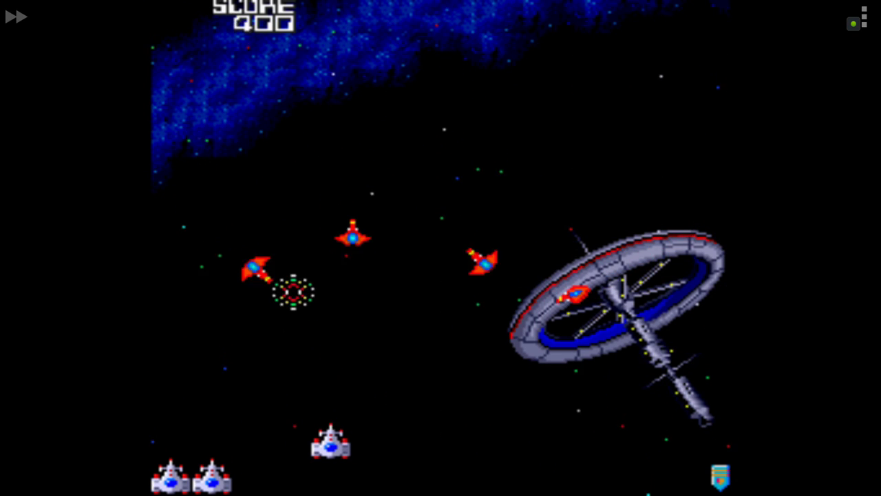
- Play Galaga '88 by steering the ship sideways and shooting at the enemies
{"action": "key", "text": "Right"}
{"action": "key", "text": "z"}
{"action": "key", "text": "Left"}
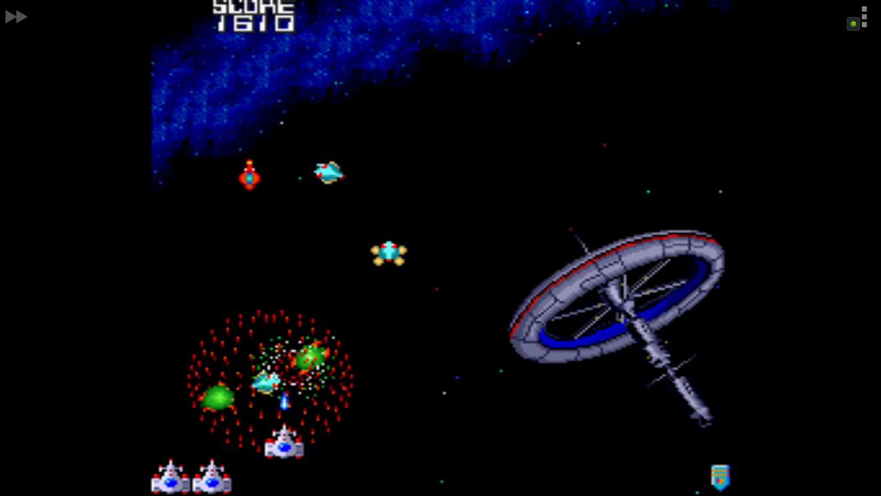
{"action": "key", "text": "Left"}
{"action": "key", "text": "z"}
{"action": "key", "text": "z"}
{"action": "key", "text": "z"}
- Pause the game to open the PCE.emu menu and look through its entries
{"action": "key", "text": "Escape"}
{"action": "key", "text": "Escape"}
{"action": "key", "text": "Down"}
{"action": "key", "text": "Down"}
{"action": "key", "text": "Down"}
{"action": "key", "text": "Down"}
{"action": "key", "text": "Down"}
{"action": "key", "text": "Down"}
{"action": "key", "text": "Down"}
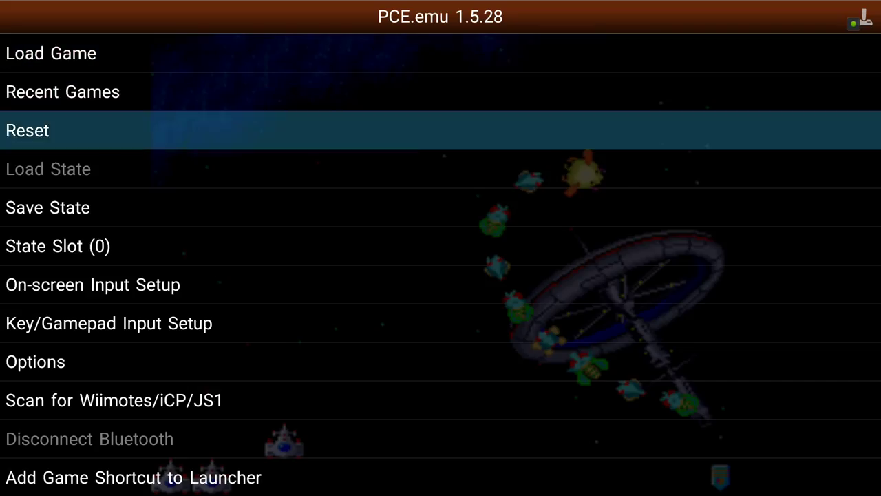
{"action": "key", "text": "Down"}
{"action": "key", "text": "Down"}
{"action": "key", "text": "Up"}
{"action": "key", "text": "Down"}
{"action": "key", "text": "Down"}
{"action": "key", "text": "Down"}
{"action": "key", "text": "Up"}
{"action": "key", "text": "Up"}
{"action": "key", "text": "Up"}
{"action": "key", "text": "Up"}
- Open the emulator's Video Options and look through the settings down to Screen Area
{"action": "key", "text": "Return"}
{"action": "key", "text": "Down"}
{"action": "key", "text": "Down"}
{"action": "key", "text": "Up"}
{"action": "key", "text": "Up"}
{"action": "key", "text": "Return"}
{"action": "key", "text": "Down"}
{"action": "key", "text": "Down"}
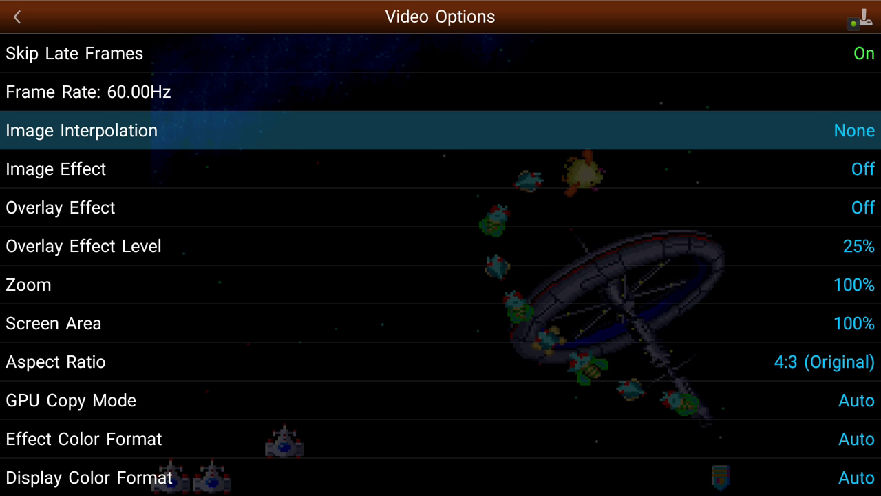
{"action": "key", "text": "Down"}
{"action": "key", "text": "Down"}
{"action": "key", "text": "Down"}
{"action": "key", "text": "Down"}
{"action": "key", "text": "Down"}
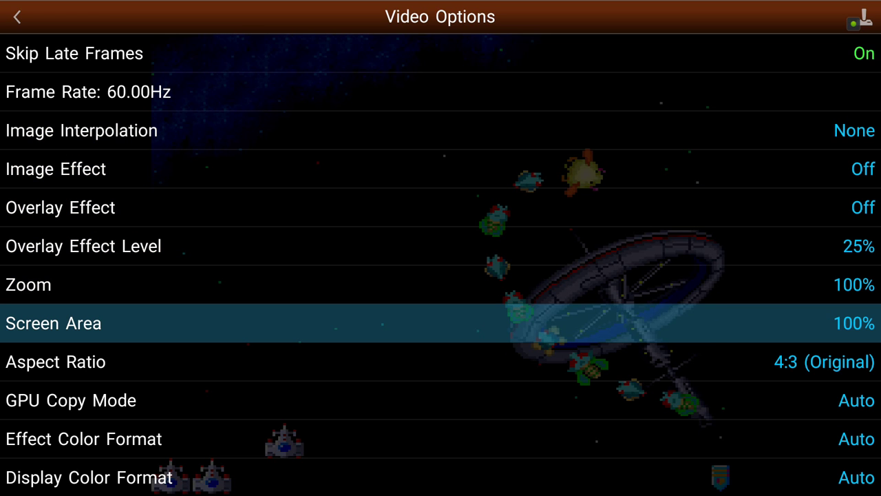
- Close the options to resume Galaga '88, steer the ship sideways and exit to the game list
{"action": "key", "text": "Escape"}
{"action": "key", "text": "Escape"}
{"action": "key", "text": "Escape"}
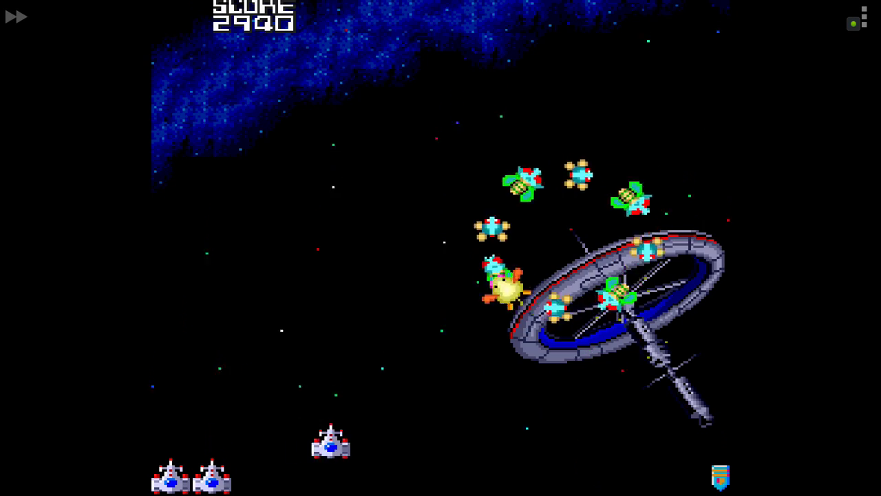
{"action": "key", "text": "Right"}
{"action": "key", "text": "Left"}
{"action": "key", "text": "Right"}
{"action": "key", "text": "Left"}
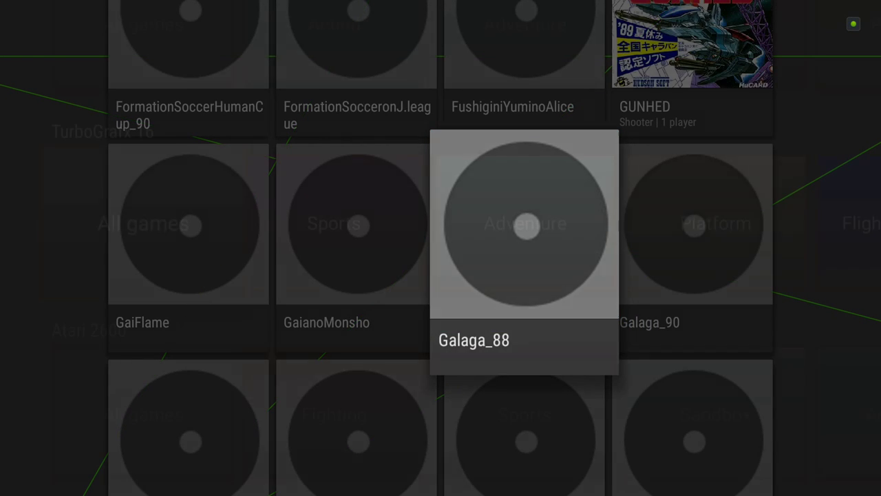
- Leave the TurboGrafx 16 games, open the Atari 2600 All games list and go to Airlock
{"action": "key", "text": "Escape"}
{"action": "key", "text": "Down"}
{"action": "key", "text": "Return"}
{"action": "key", "text": "Right"}
{"action": "key", "text": "Right"}
{"action": "key", "text": "Down"}
{"action": "key", "text": "Down"}
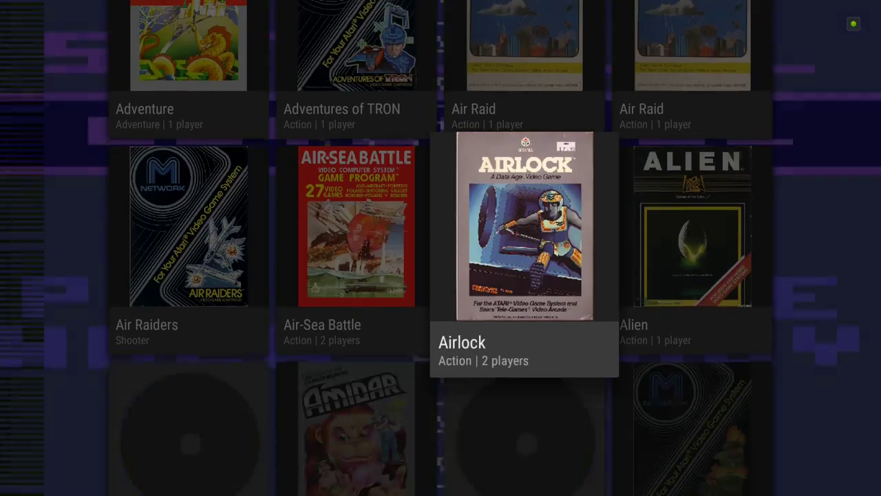
- Browse the Atari 2600 games down past Boing! and return to the system overview
{"action": "key", "text": "Down"}
{"action": "key", "text": "Down"}
{"action": "key", "text": "Left"}
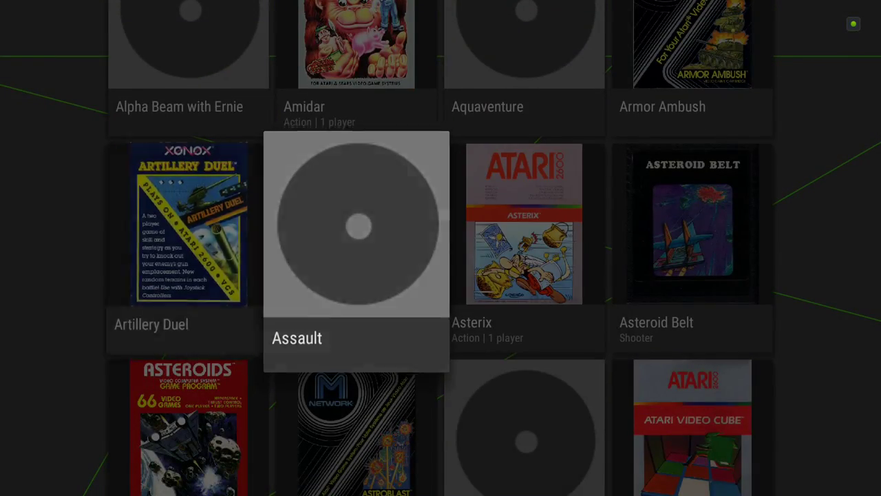
{"action": "key", "text": "Left"}
{"action": "key", "text": "Down"}
{"action": "key", "text": "Down"}
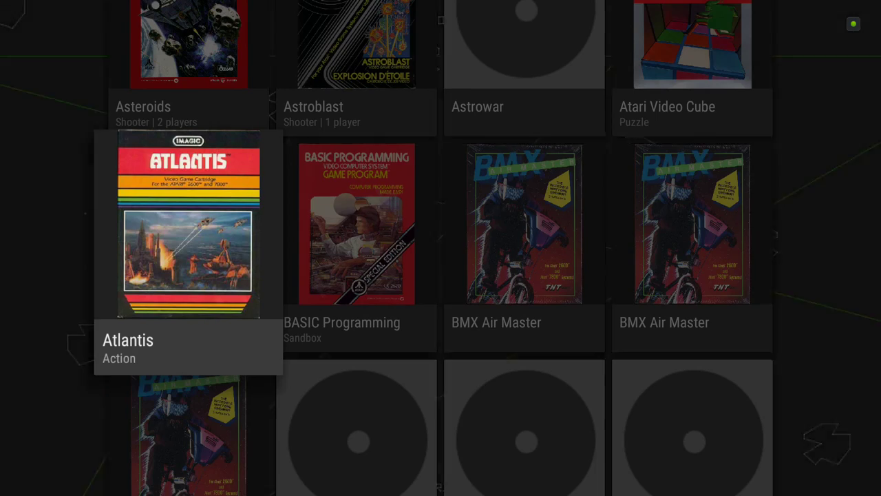
{"action": "key", "text": "Down"}
{"action": "key", "text": "Down"}
{"action": "key", "text": "Right"}
{"action": "key", "text": "Down"}
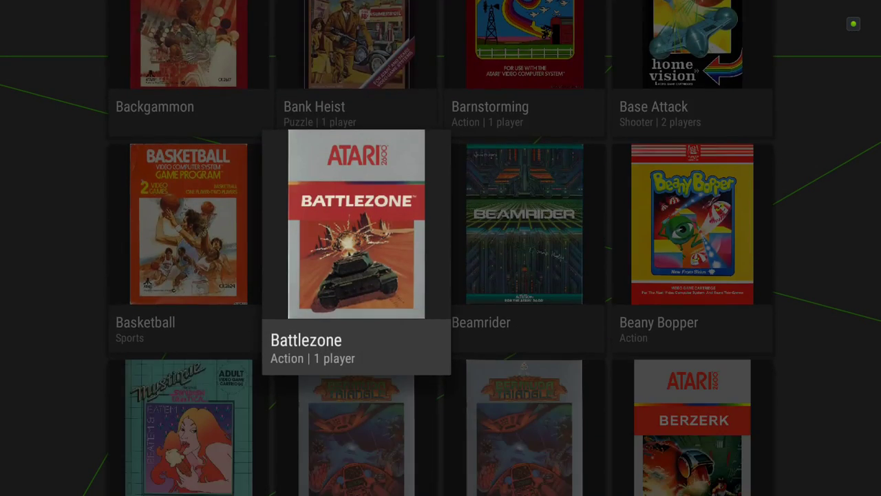
{"action": "key", "text": "Down"}
{"action": "key", "text": "Down"}
{"action": "key", "text": "Down"}
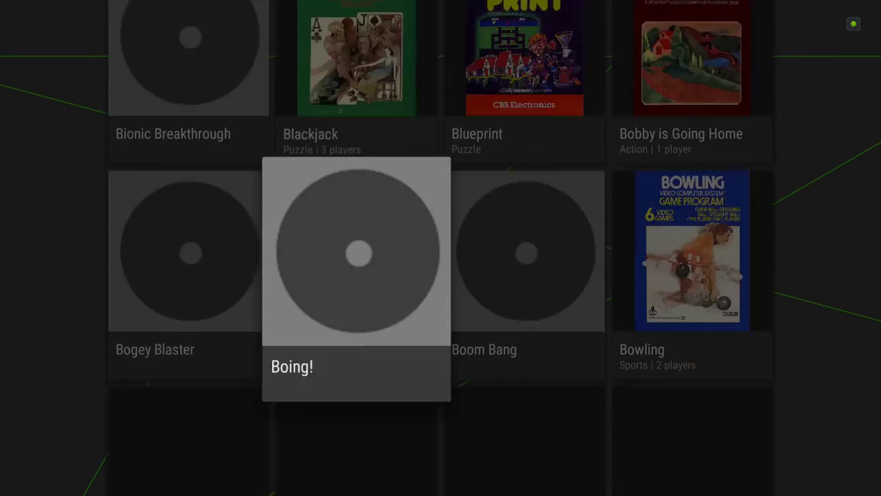
{"action": "key", "text": "Down"}
{"action": "key", "text": "Escape"}
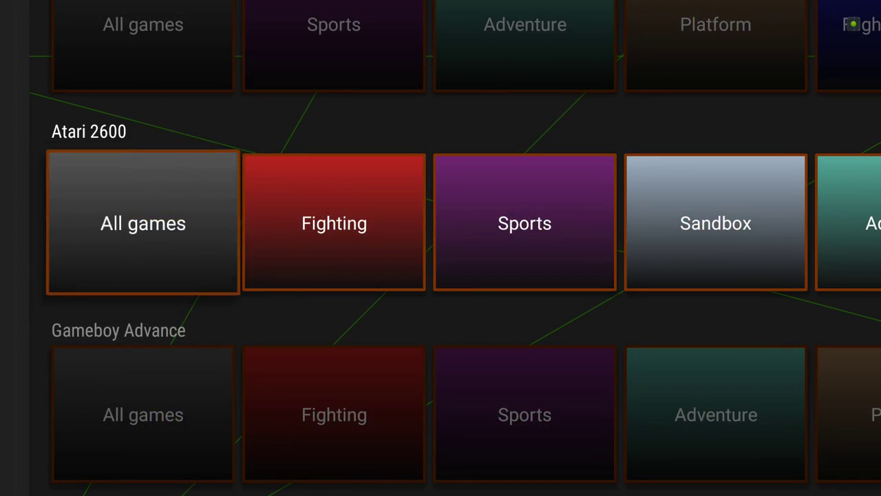
- Look through the system list up to All systems and back down to Sega Mega Drive
{"action": "key", "text": "Left"}
{"action": "key", "text": "Up"}
{"action": "key", "text": "Up"}
{"action": "key", "text": "Up"}
{"action": "key", "text": "Up"}
{"action": "key", "text": "Up"}
{"action": "key", "text": "Up"}
{"action": "key", "text": "Up"}
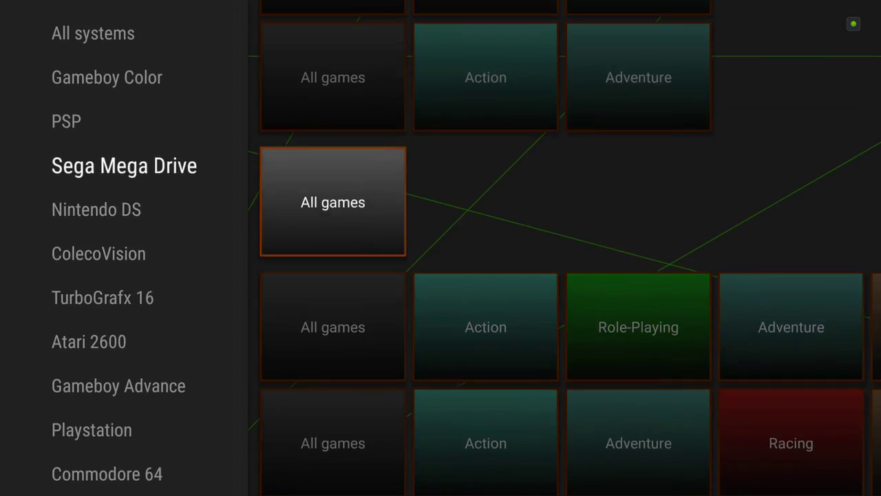
{"action": "key", "text": "Up"}
{"action": "key", "text": "Down"}
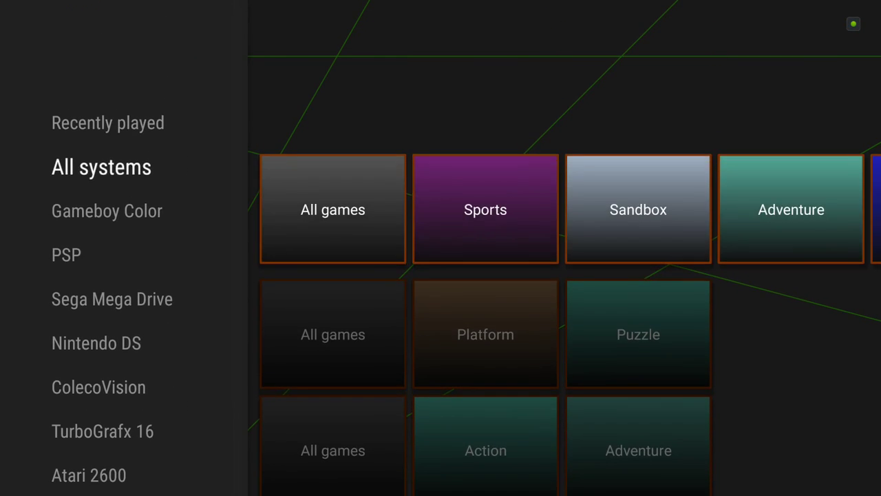
{"action": "key", "text": "Down"}
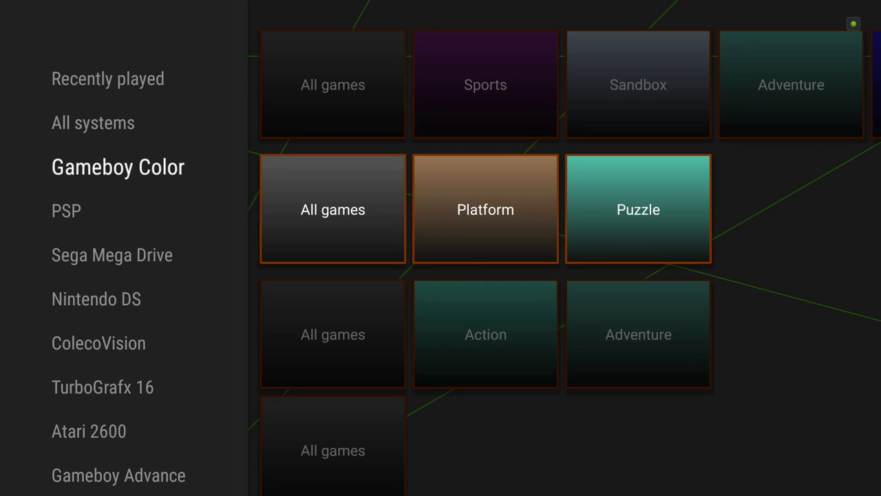
{"action": "key", "text": "Down"}
{"action": "key", "text": "Down"}
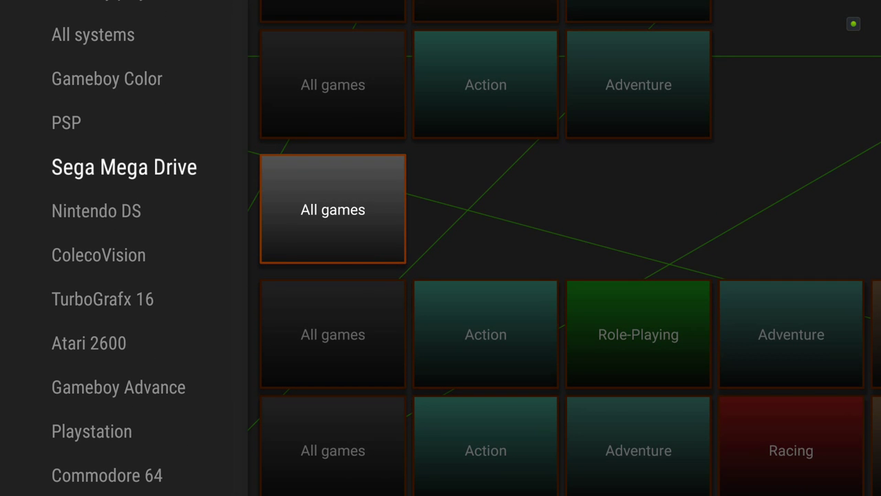